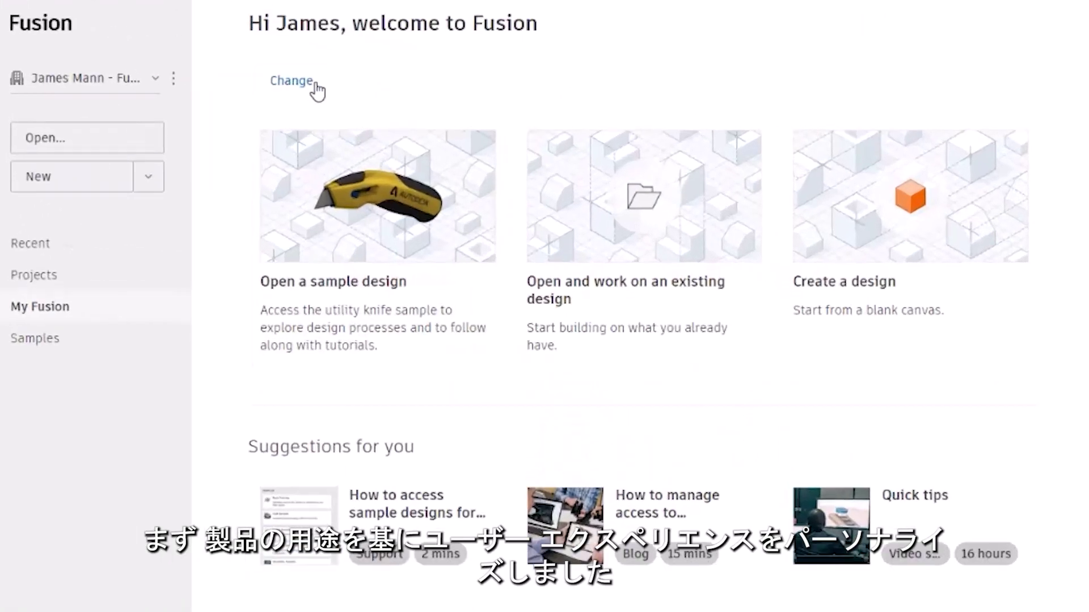
Set the home page role to CAM, then change it to Electronics engineering
click(311, 83)
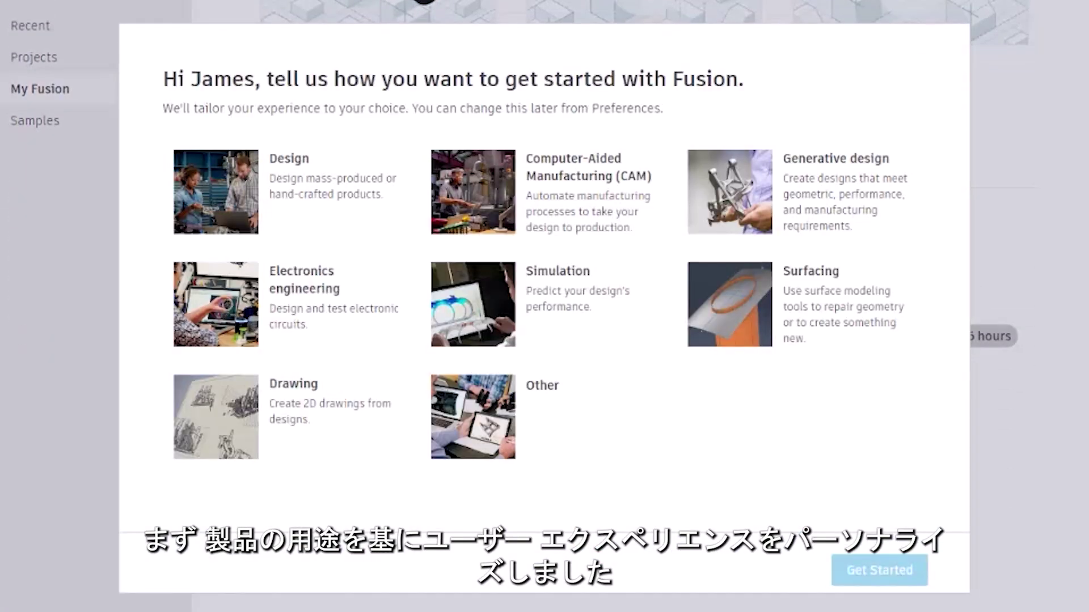
click(566, 172)
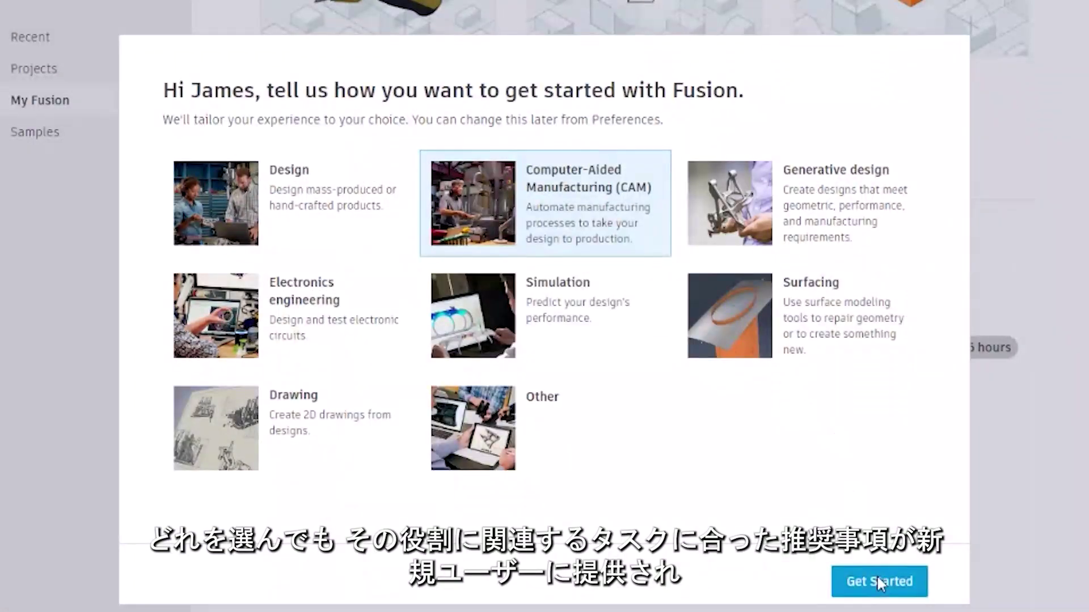
click(877, 575)
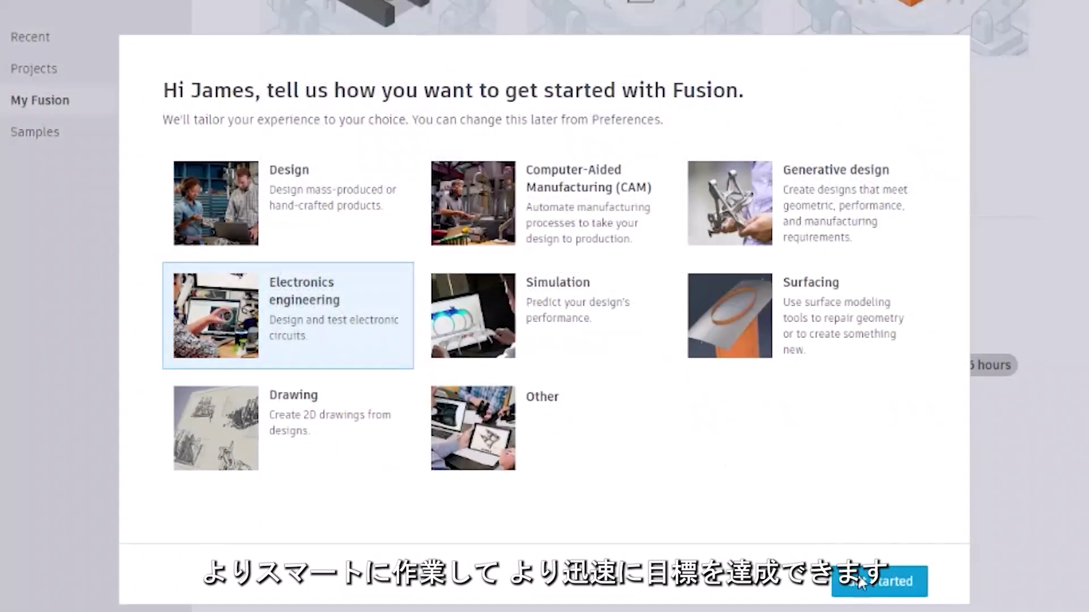
click(874, 582)
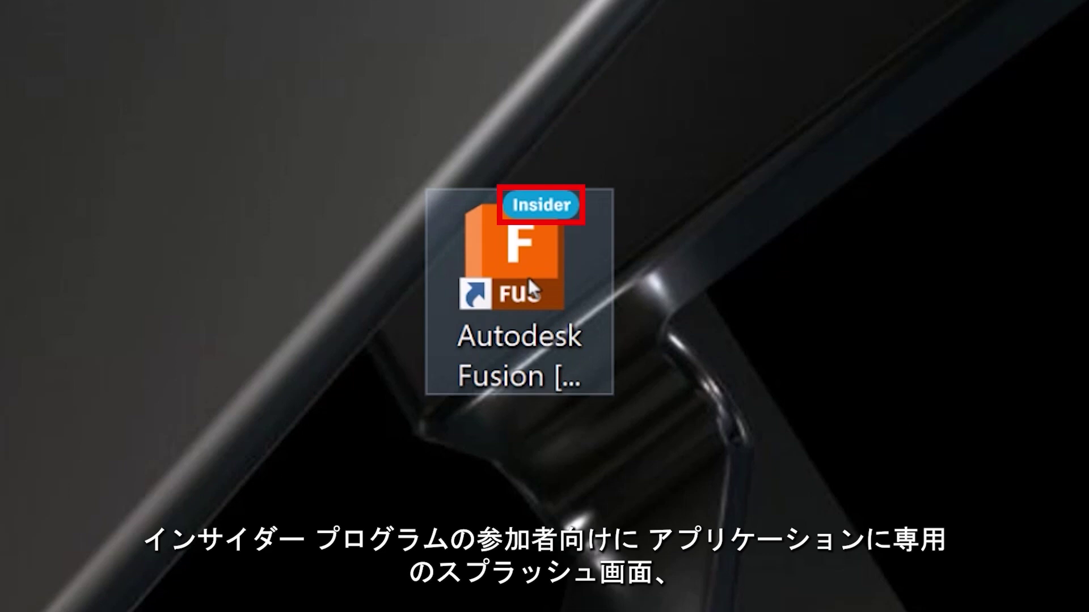
Launch the Autodesk Fusion Insider build from its desktop shortcut
double_click(528, 278)
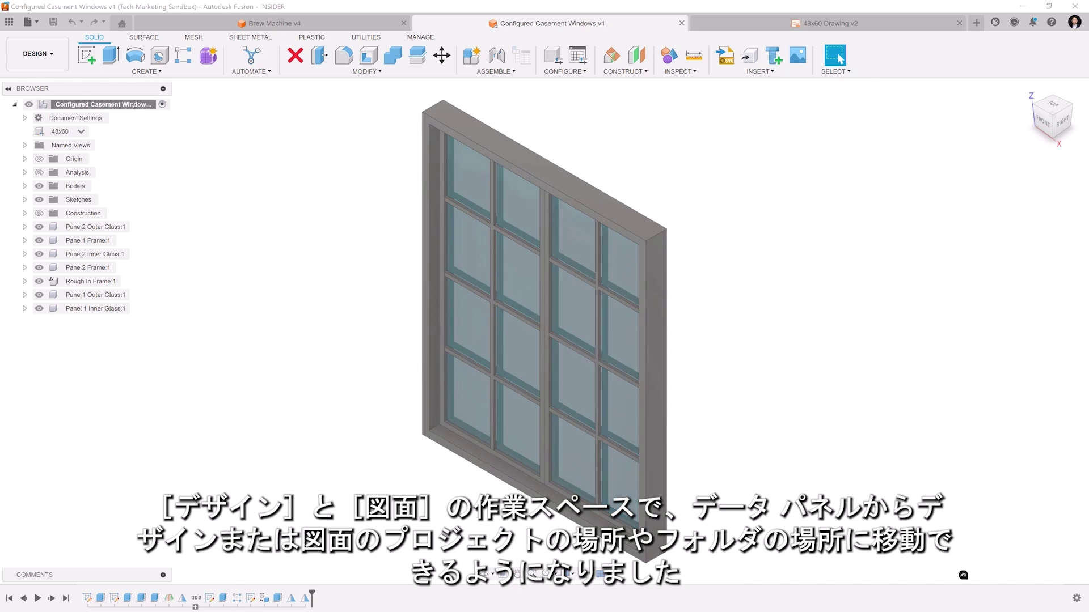
Show the design and the 48x60 Drawing in their ADSK-PROJ-SeptUpdate2024 project location
right_click(139, 106)
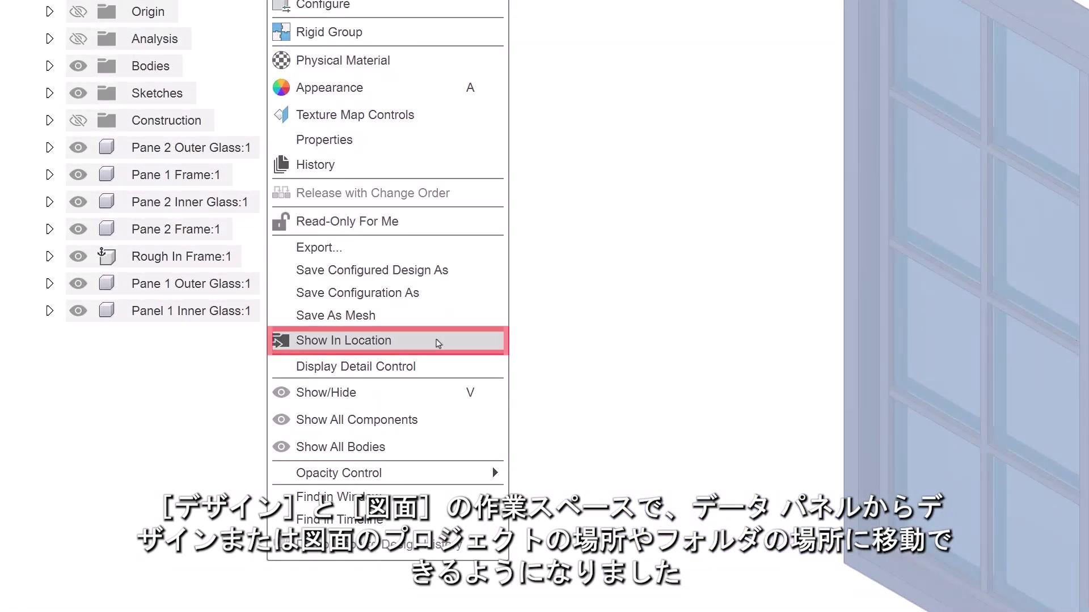
click(438, 343)
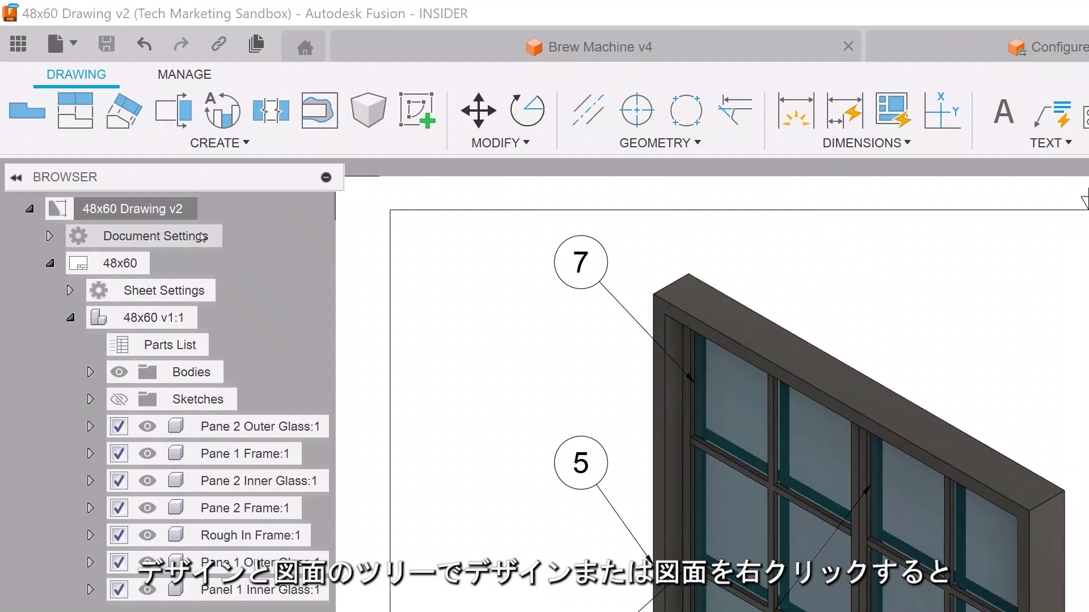
right_click(176, 210)
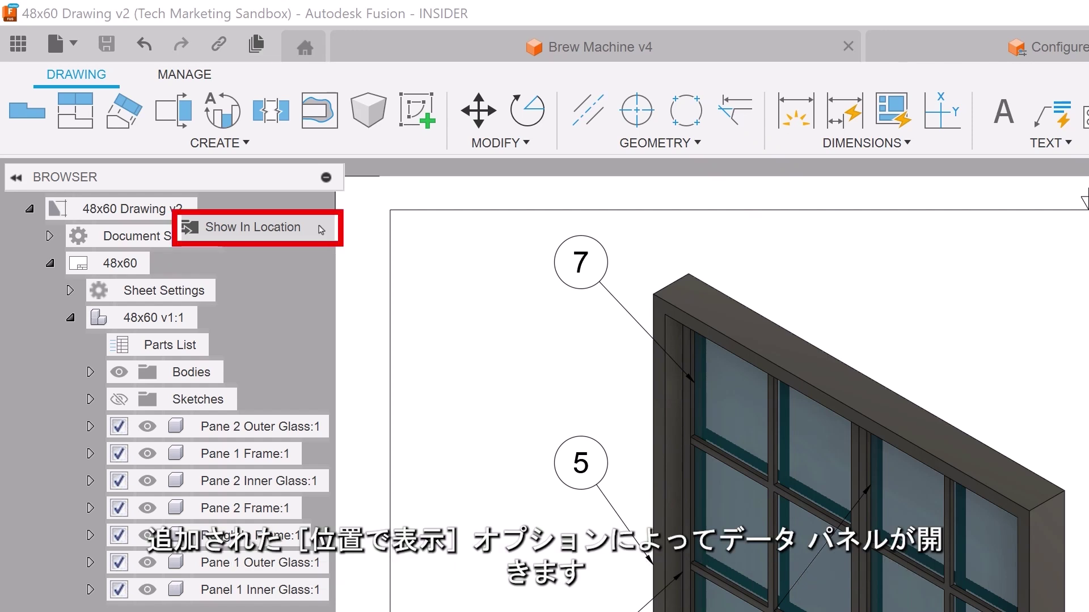
click(321, 228)
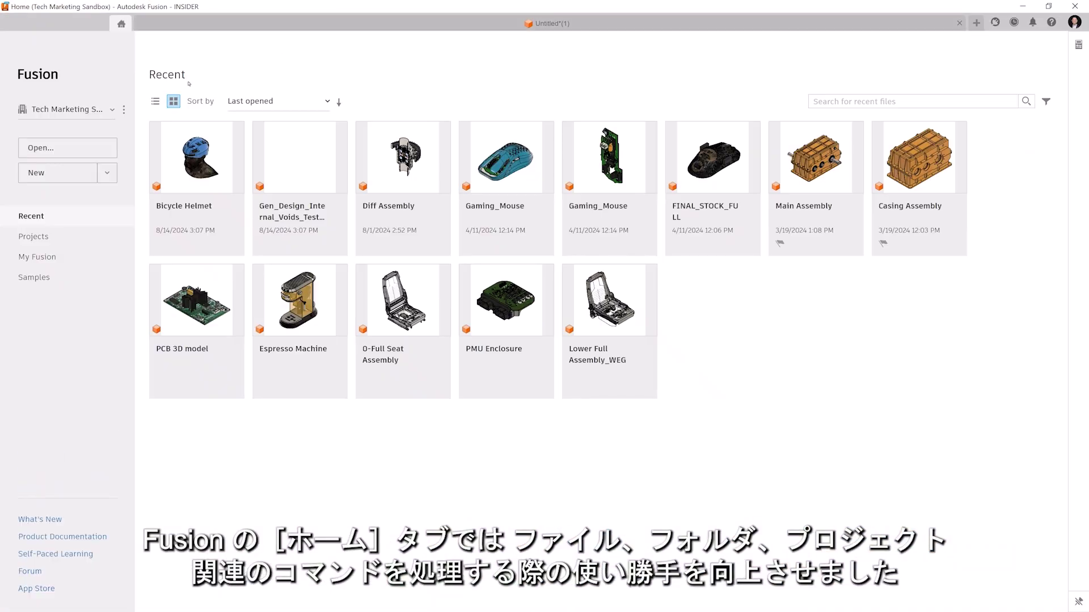
Open the team's options menu on the Home tab
click(125, 110)
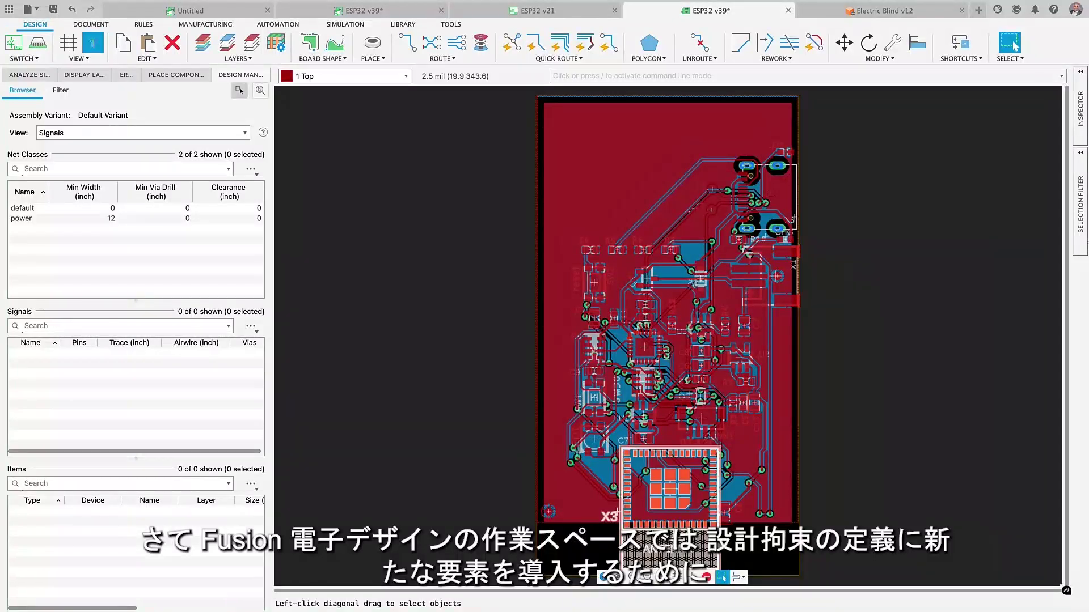
Hide all polygon pour fills and check the Net Classes settings
click(654, 60)
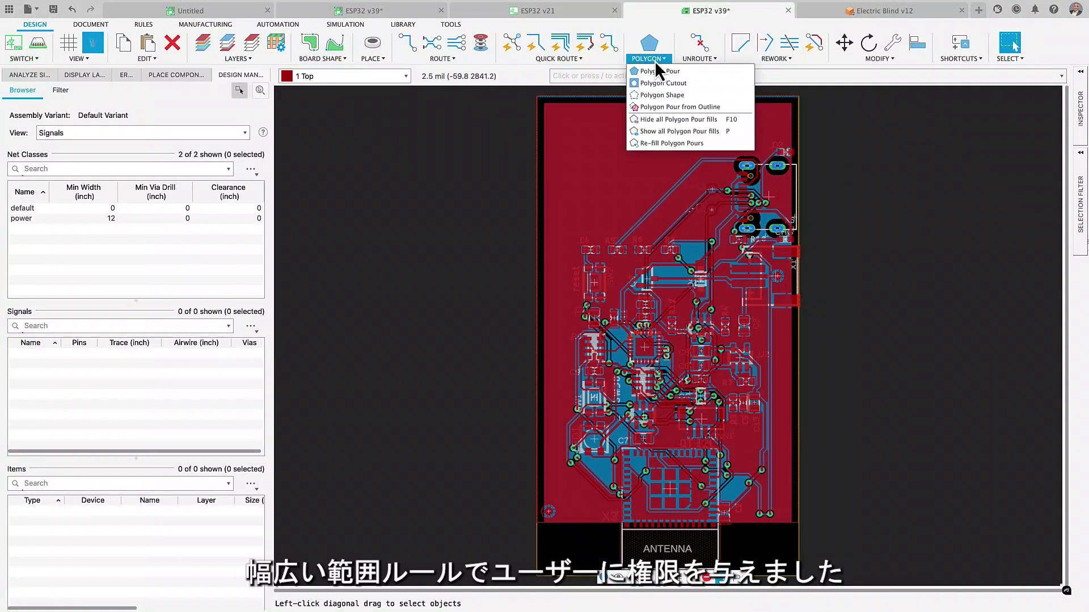
click(664, 120)
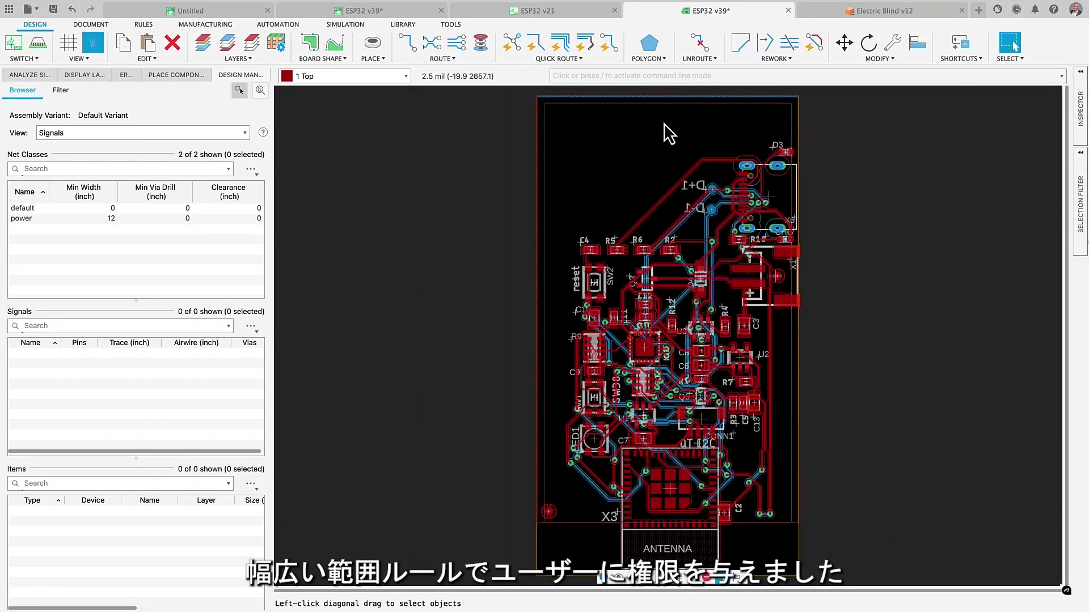
click(149, 26)
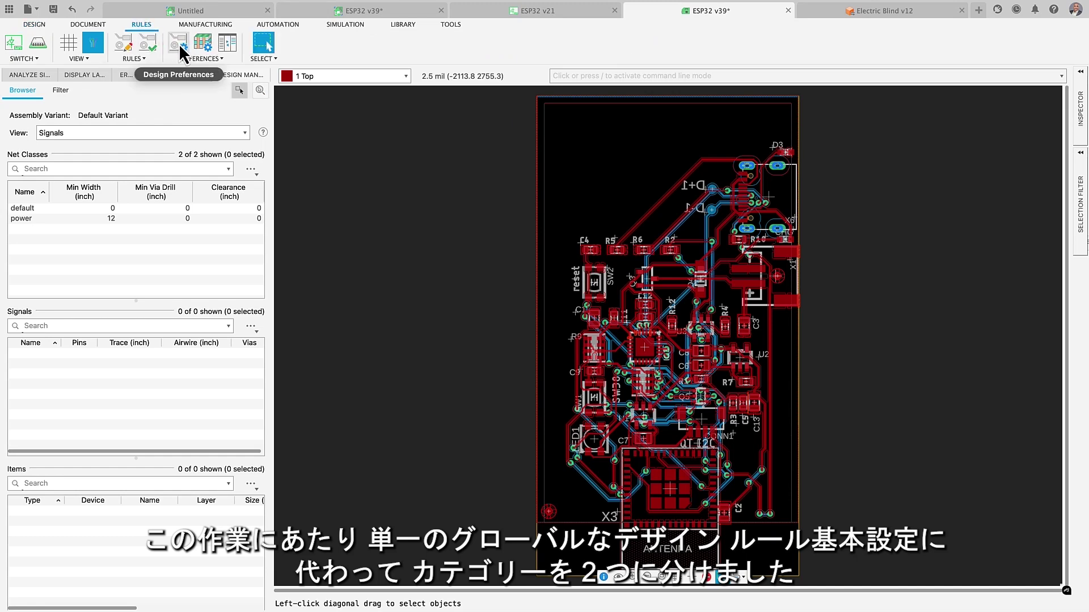
click(227, 45)
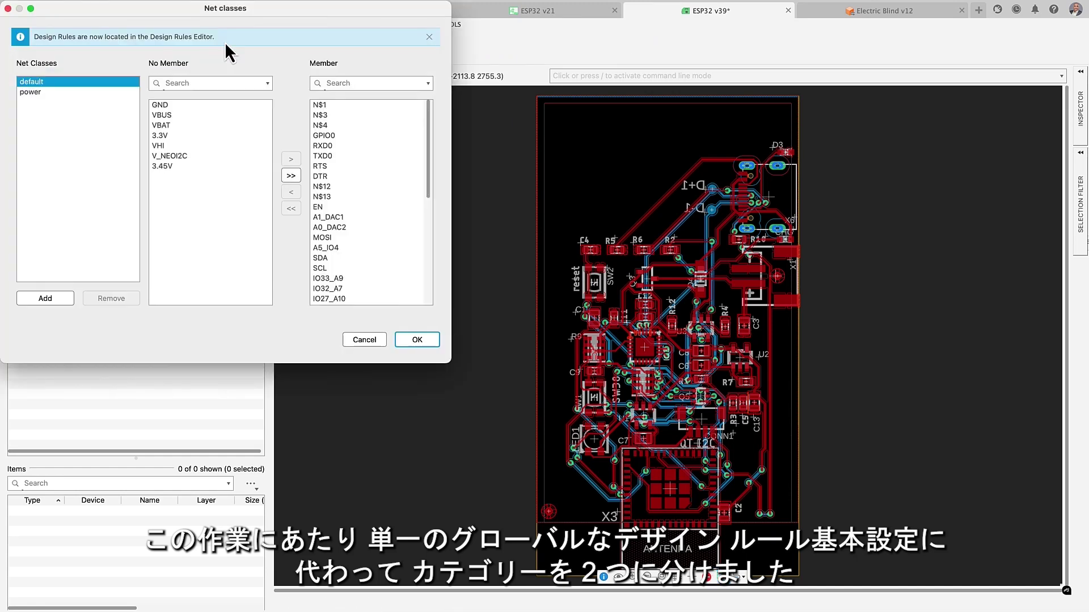
click(8, 8)
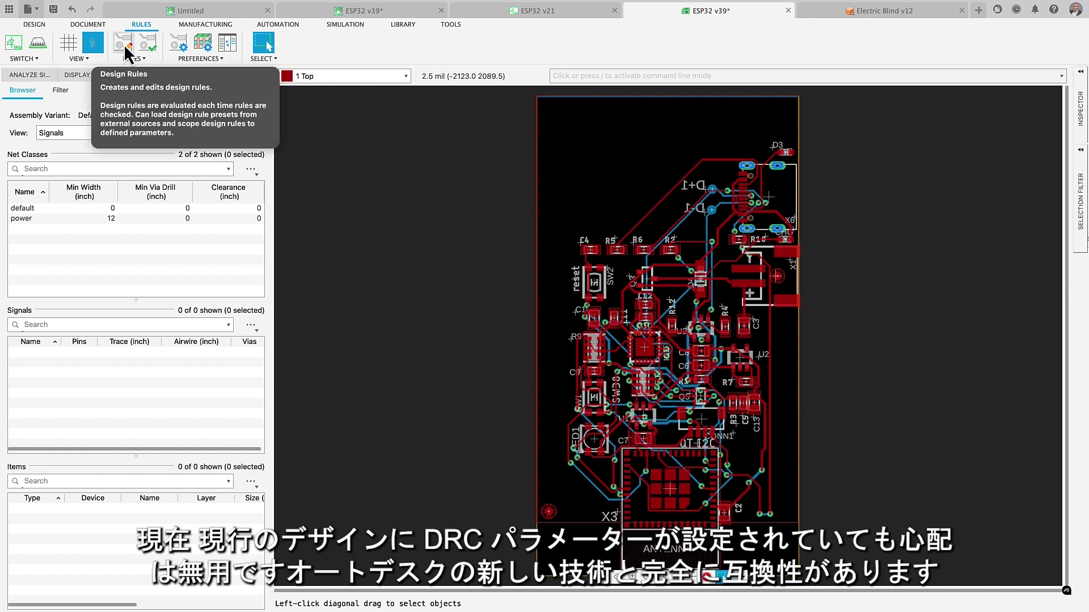
Review the layer stack, annular ring, pad, thermal and solder mask settings in Design Preferences
click(175, 48)
click(189, 100)
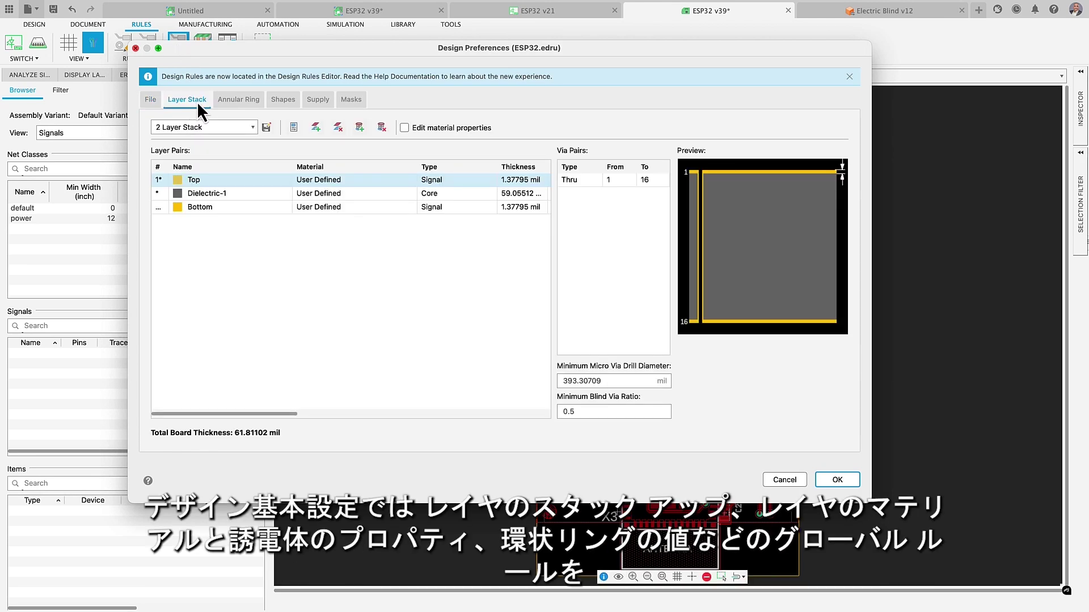
click(249, 128)
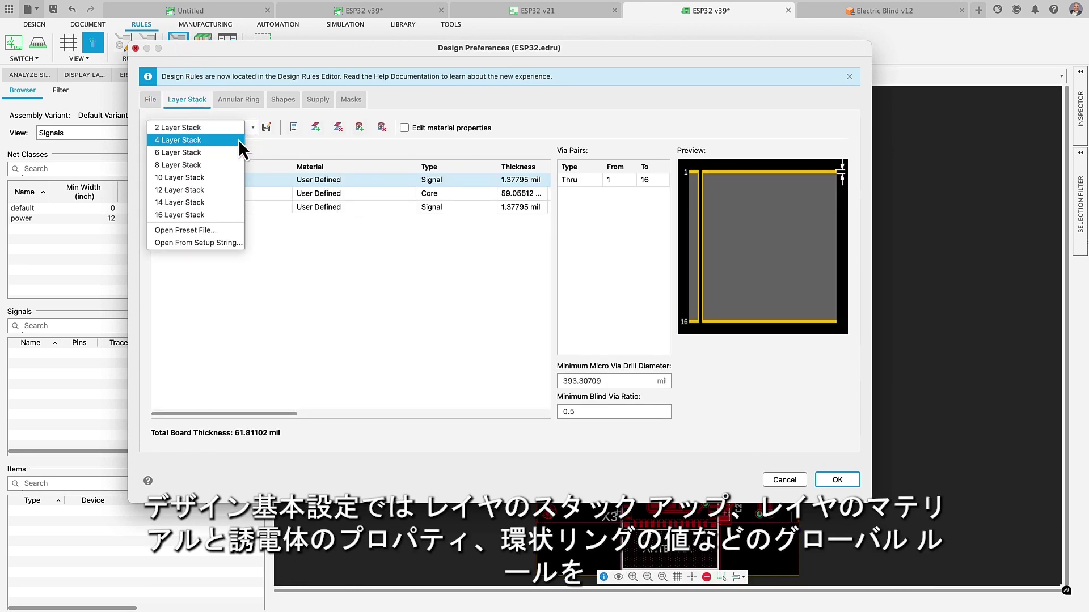
click(238, 140)
click(256, 100)
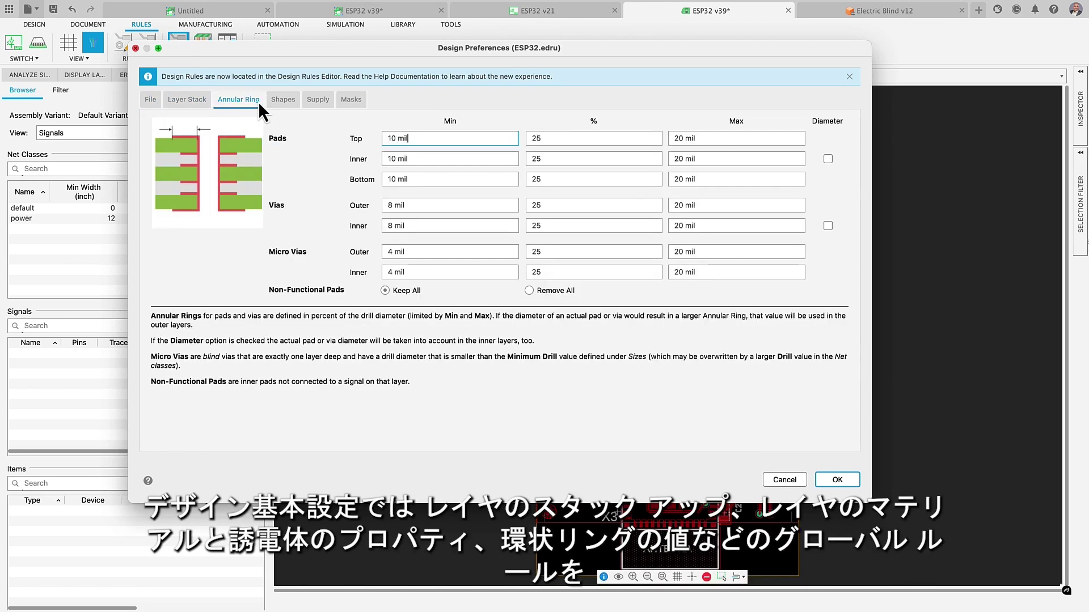
click(283, 101)
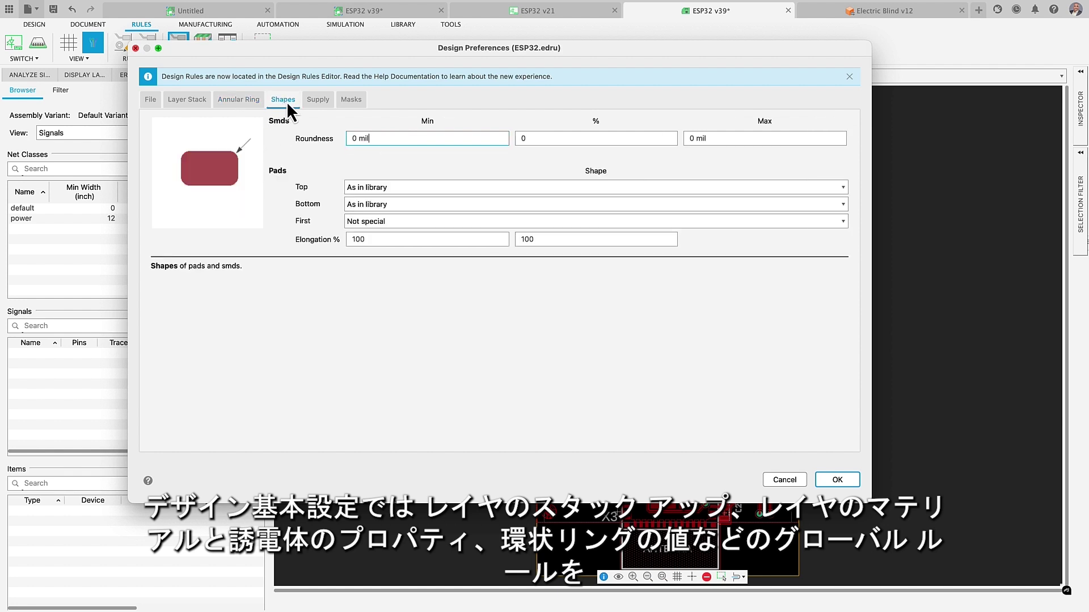
click(317, 102)
click(345, 104)
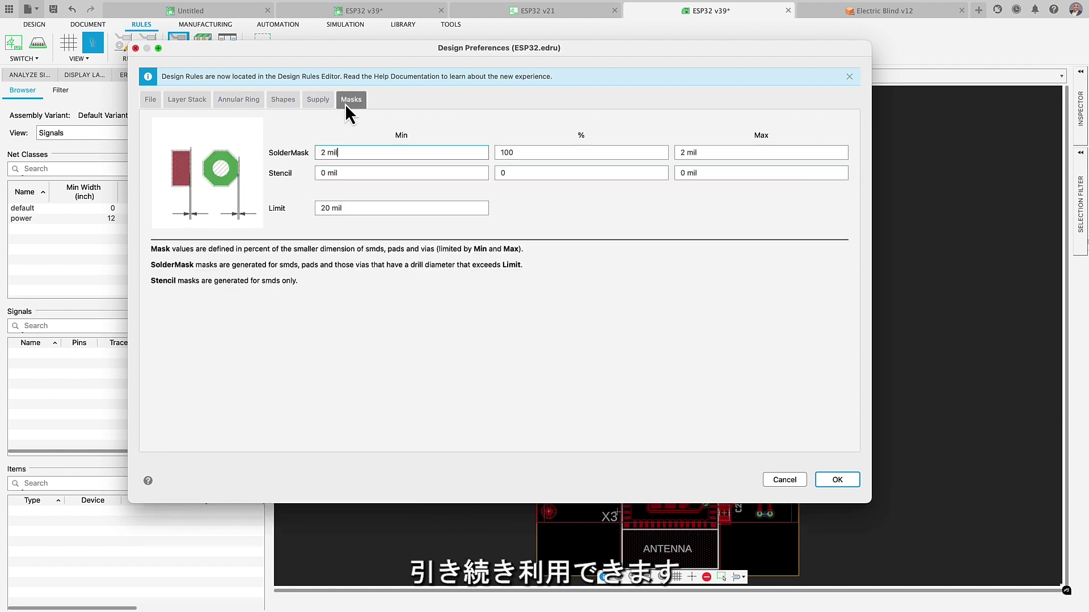
click(819, 475)
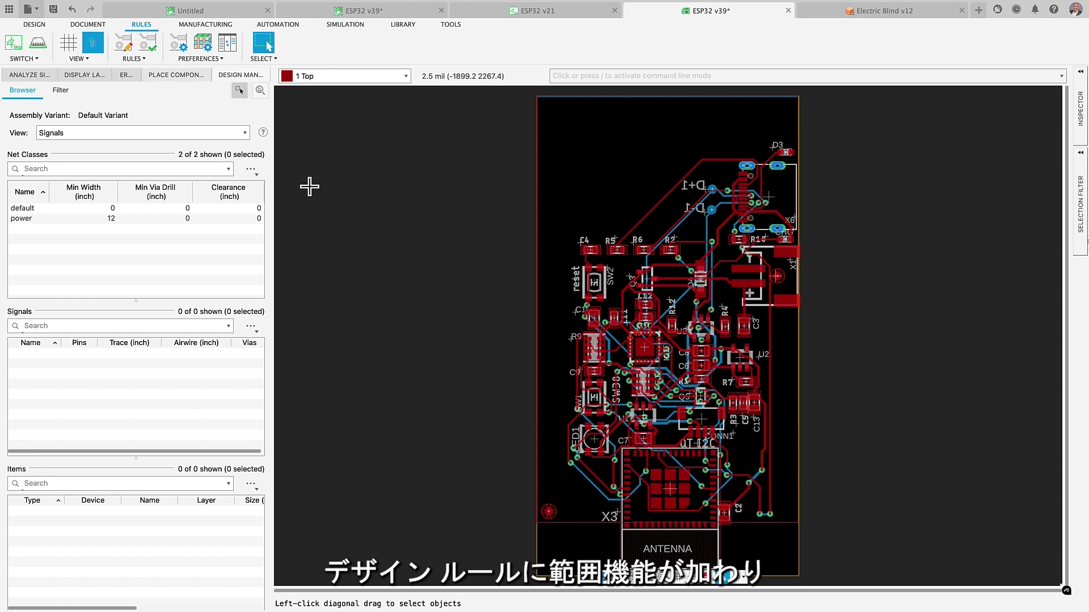
Inspect the Wire-Wire, Unconnected Lines, Component Exclude and Via-Restrict design rules
click(122, 45)
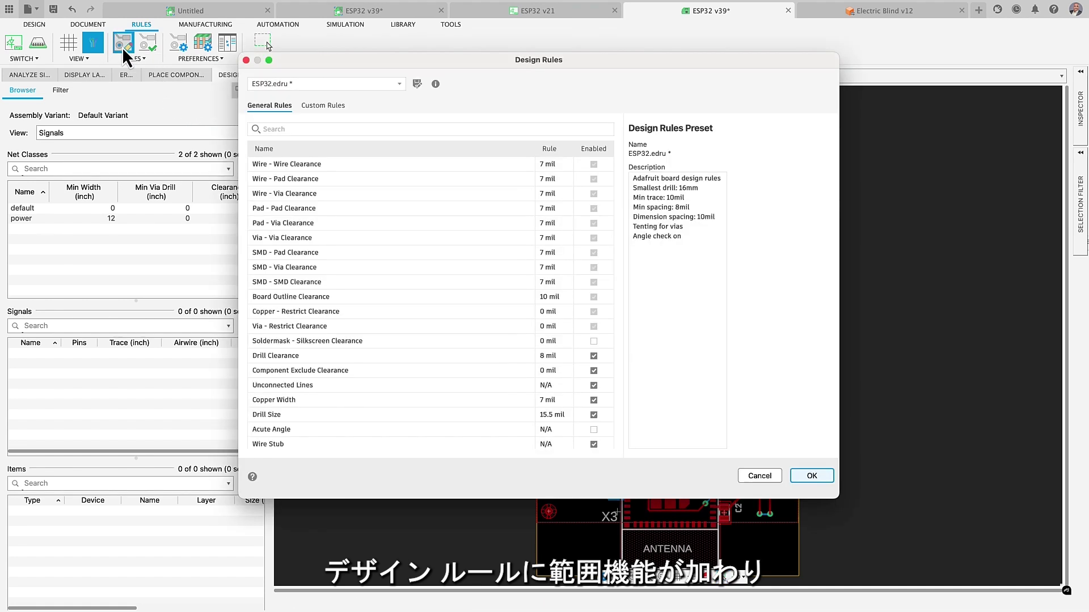
click(277, 166)
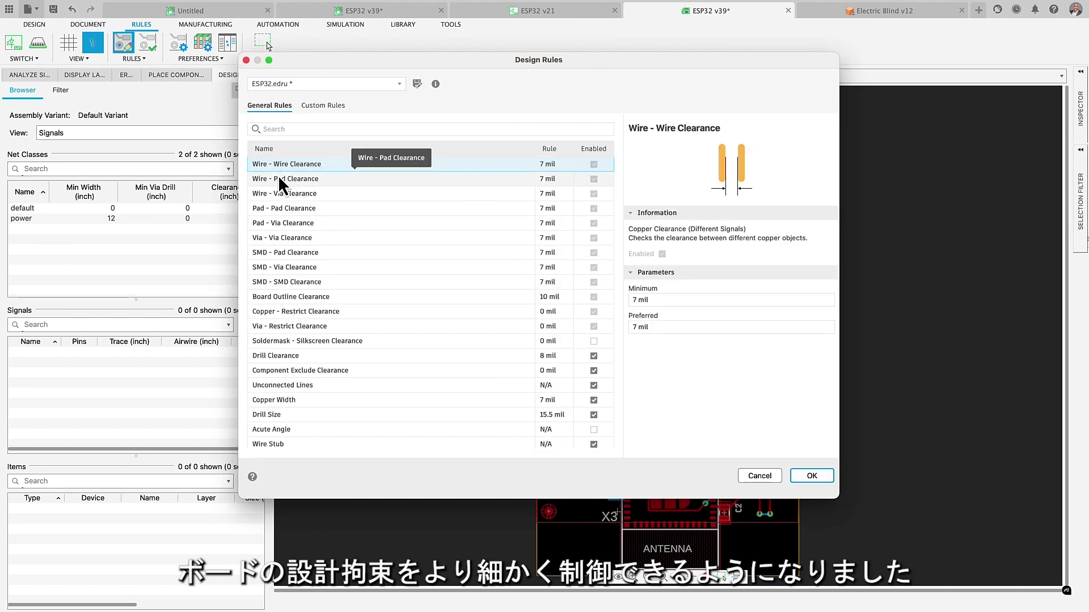
click(284, 384)
click(285, 368)
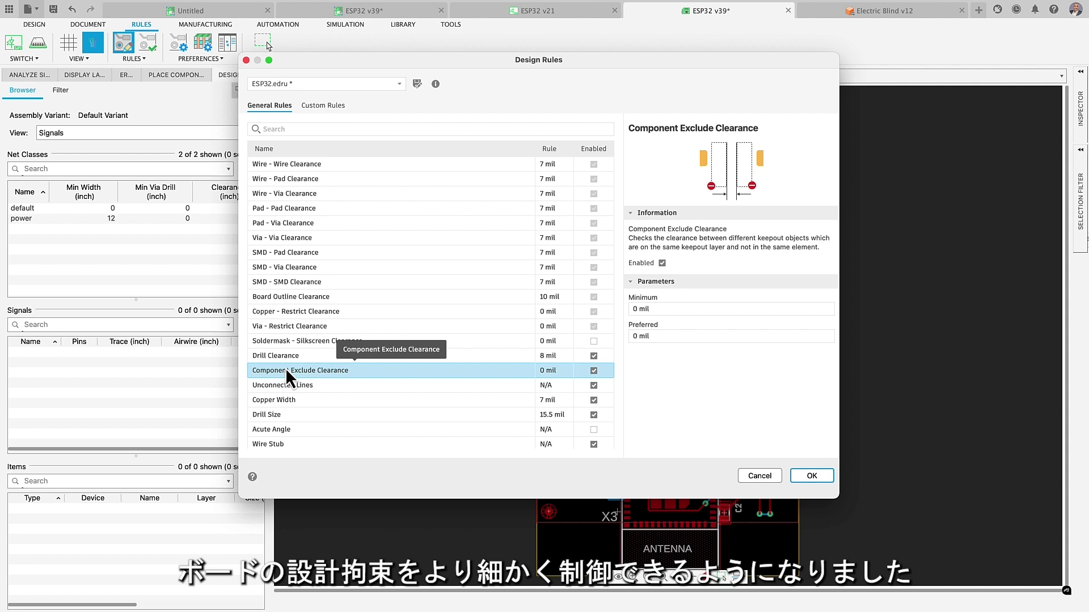
click(288, 328)
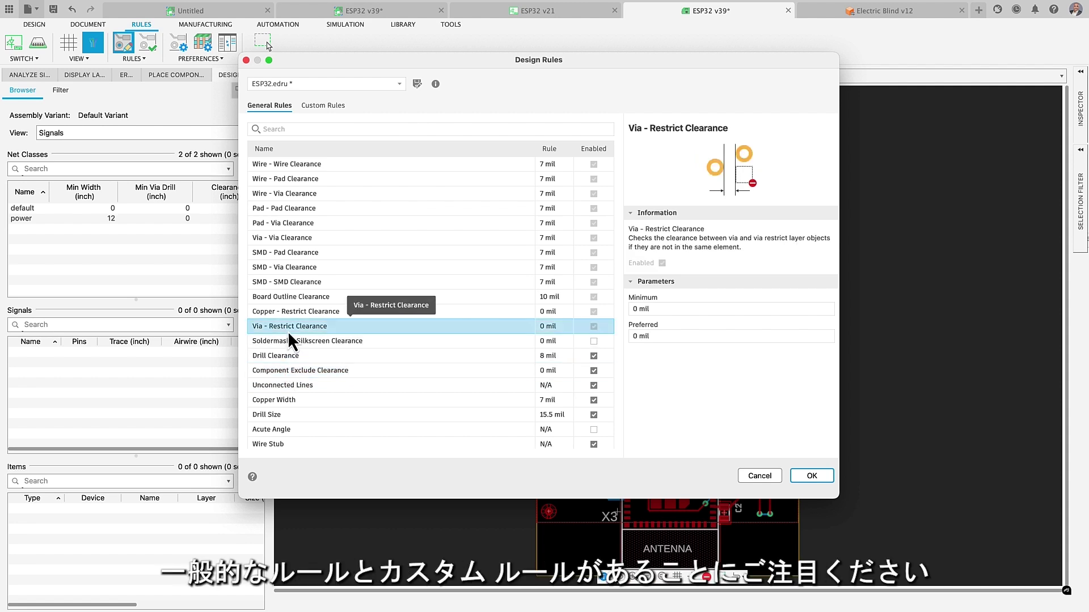
Add a custom copper clearance rule between different signals with minimum clearance 12
click(331, 108)
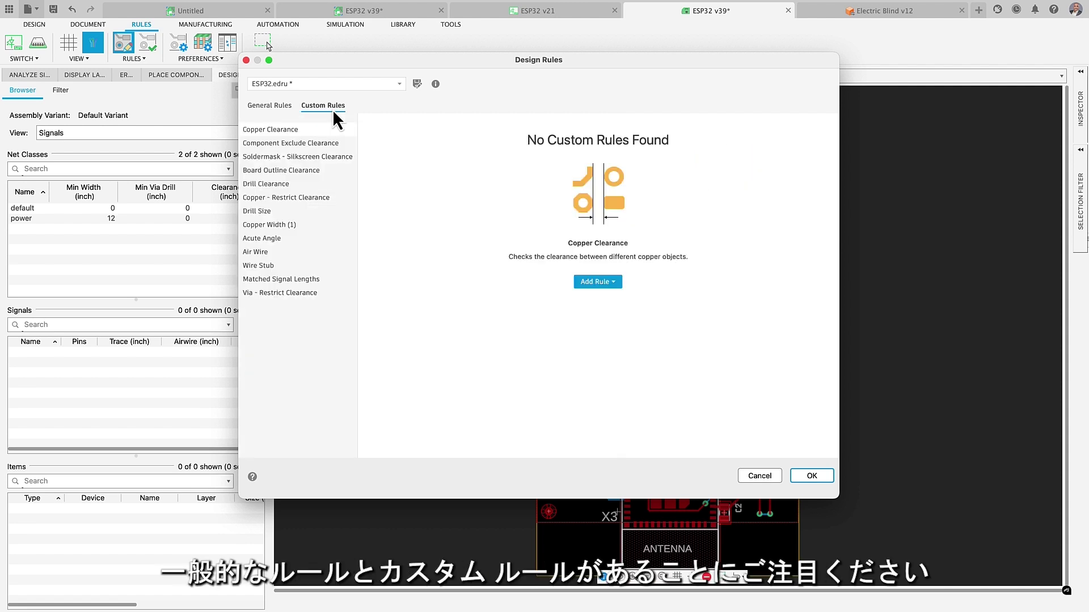
click(585, 282)
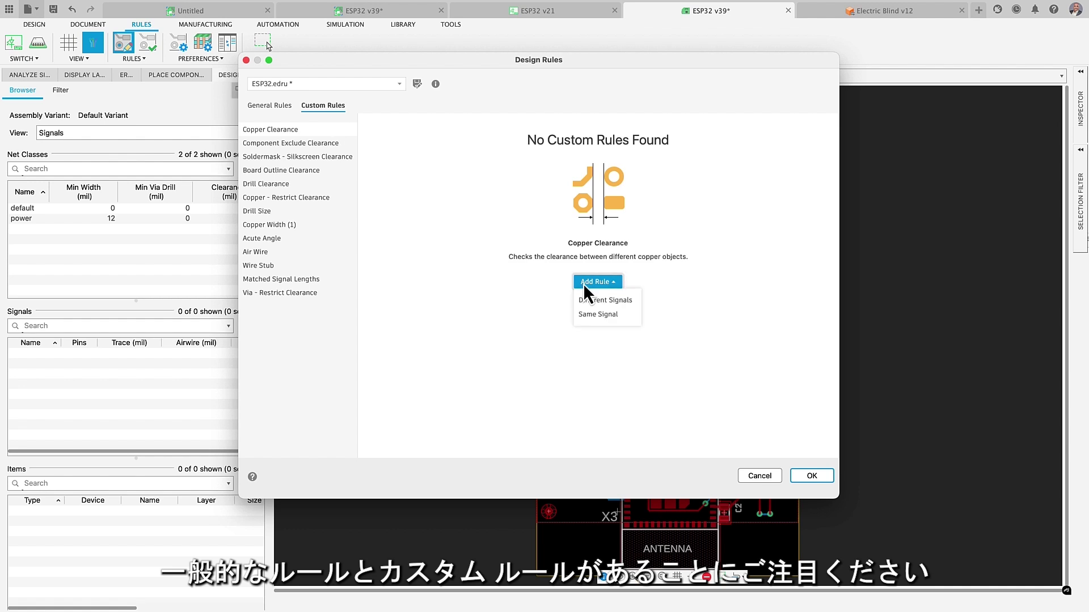
click(589, 299)
click(634, 328)
text(12)
key(Return)
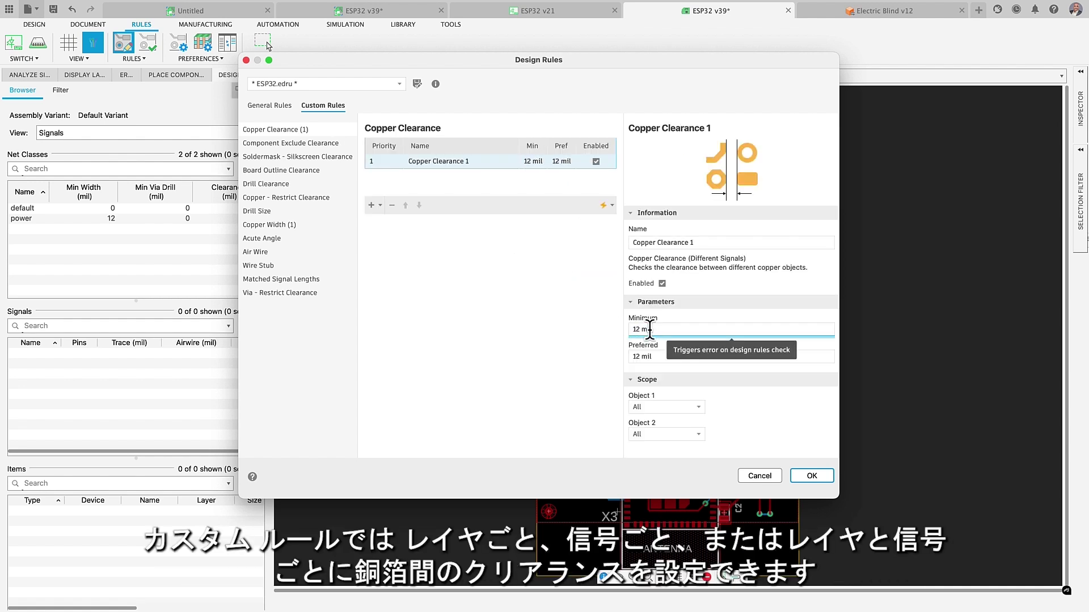
Scope the rule's Object 1 to signal RXD0 and Object 2 to signal V_NEOI2C
click(697, 408)
drag(727, 310, 723, 355)
click(693, 379)
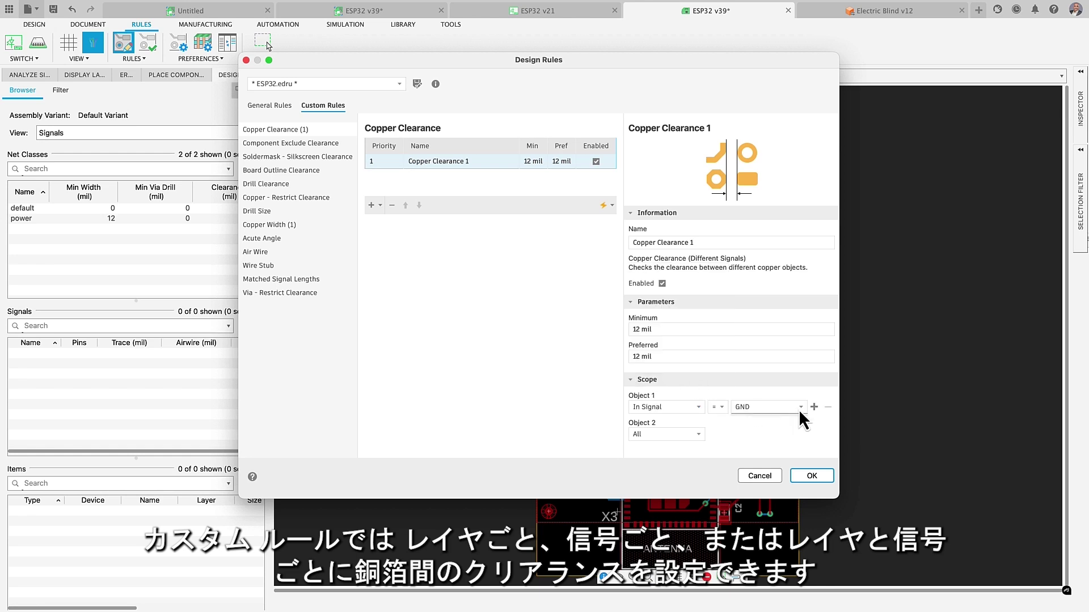
click(798, 408)
click(751, 351)
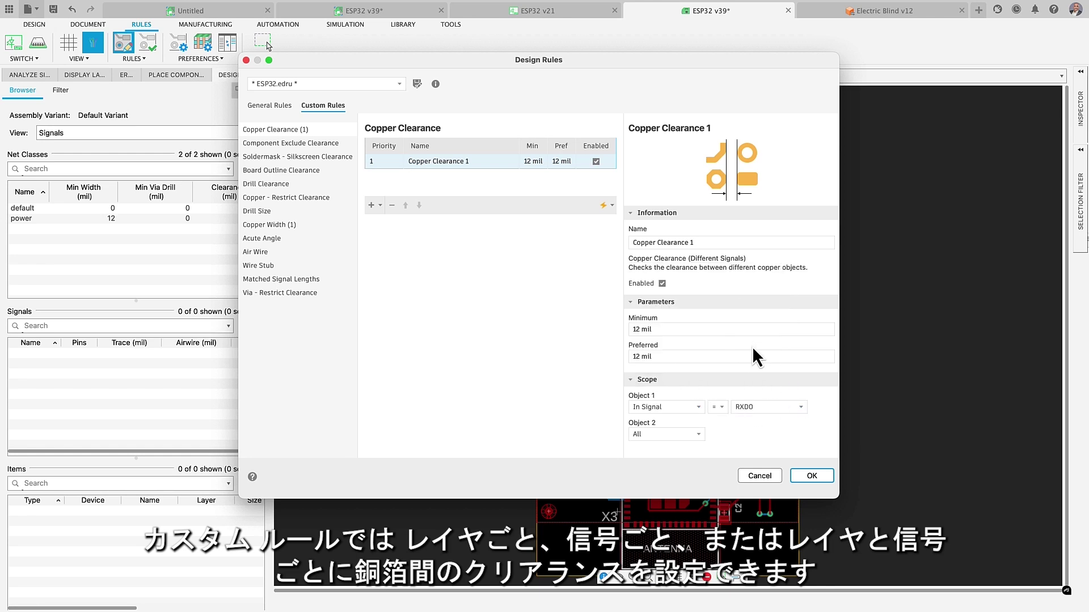
click(698, 435)
drag(727, 326, 726, 389)
click(682, 412)
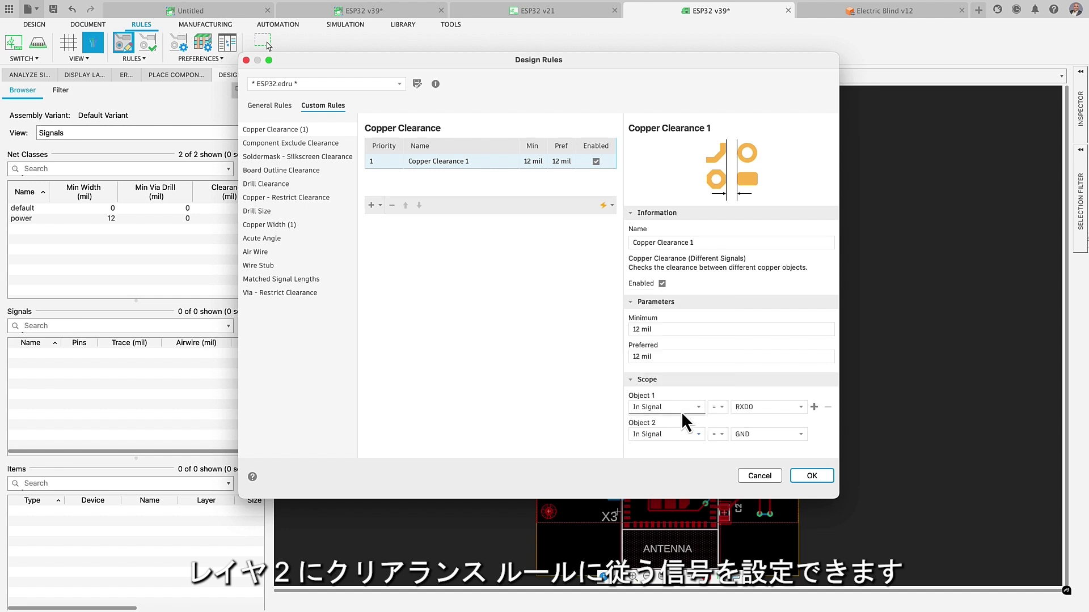
click(800, 435)
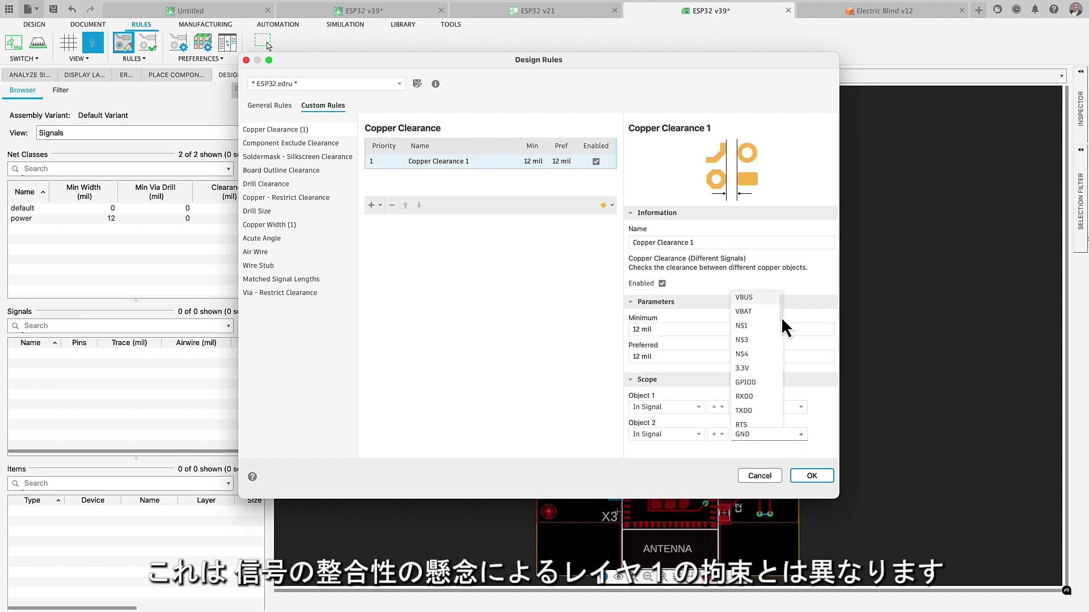
drag(780, 318, 777, 416)
click(771, 414)
Add an On Signal Layer = Top scope condition and apply the rule
click(813, 434)
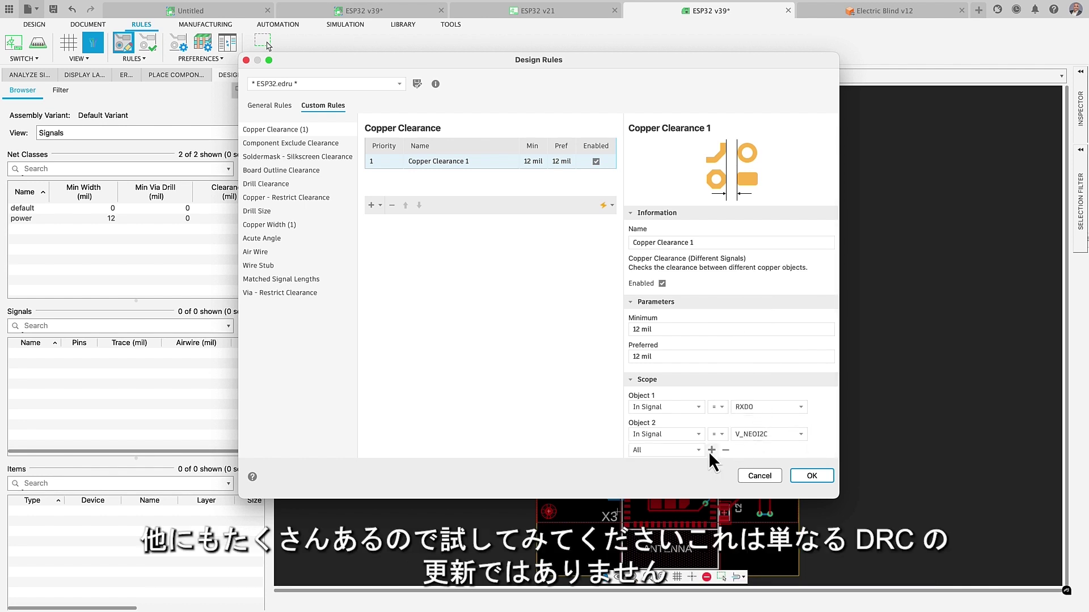
click(699, 451)
scroll(716, 364, down, 5)
scroll(721, 403, down, 3)
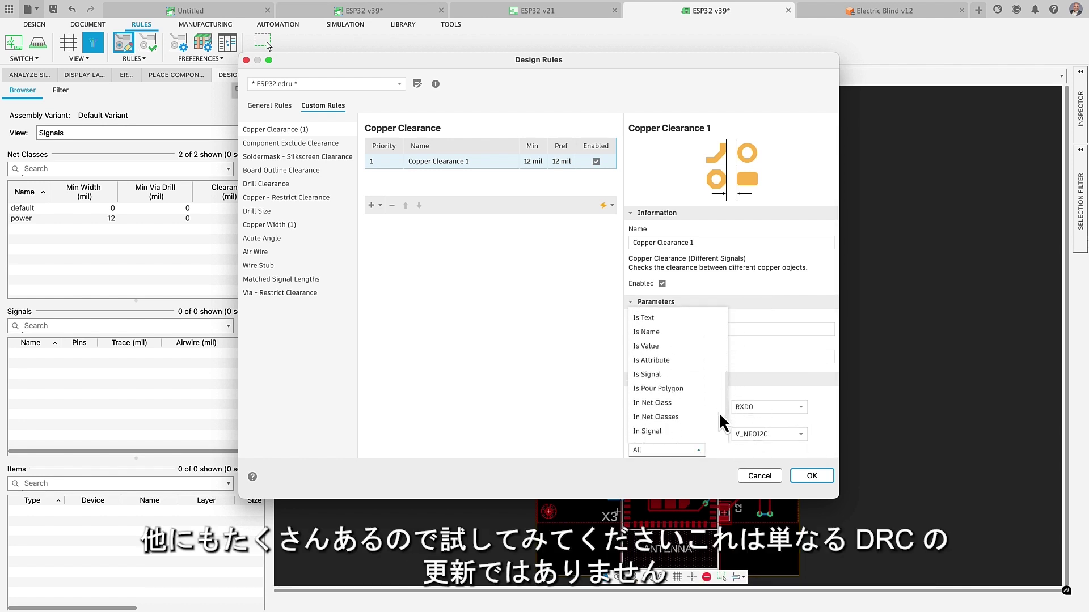
click(715, 424)
click(799, 450)
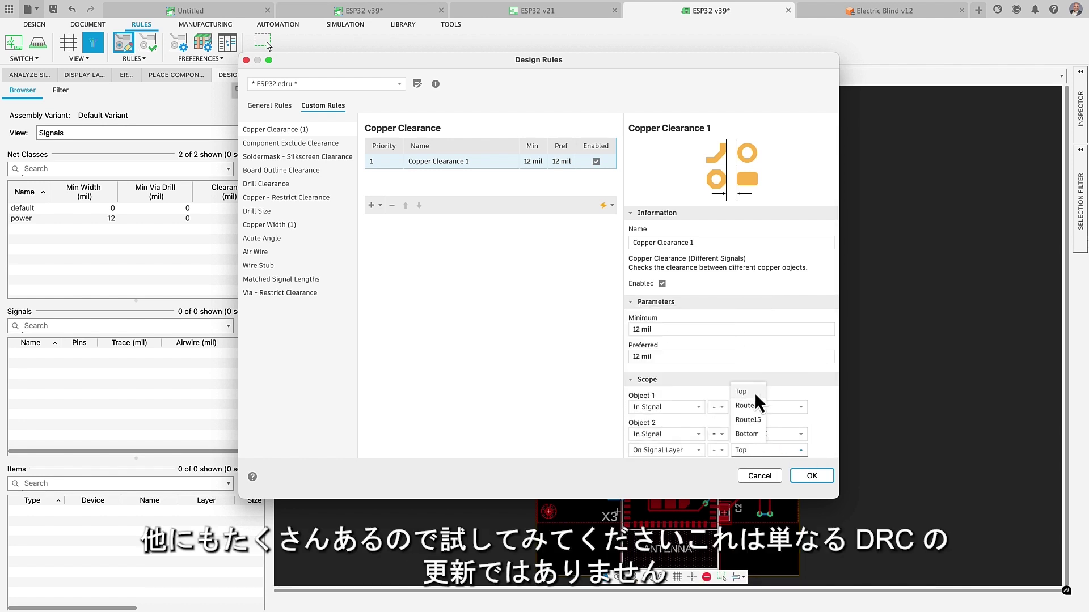
click(755, 392)
click(811, 476)
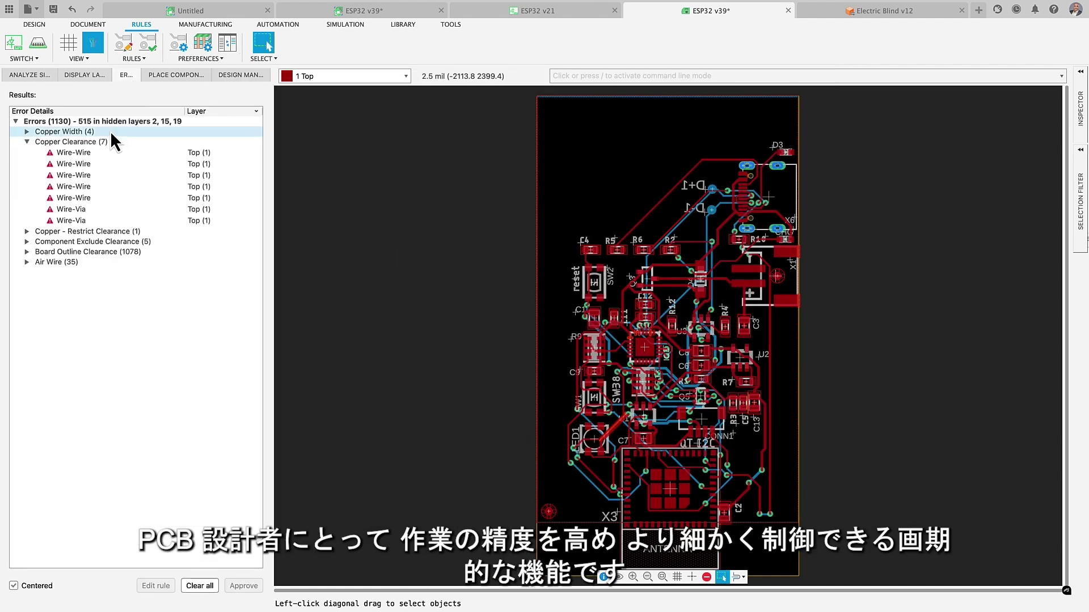
Review the Wire-Wire and Wire-Via clearance errors and reopen the rule behind them
click(87, 153)
click(87, 164)
click(80, 209)
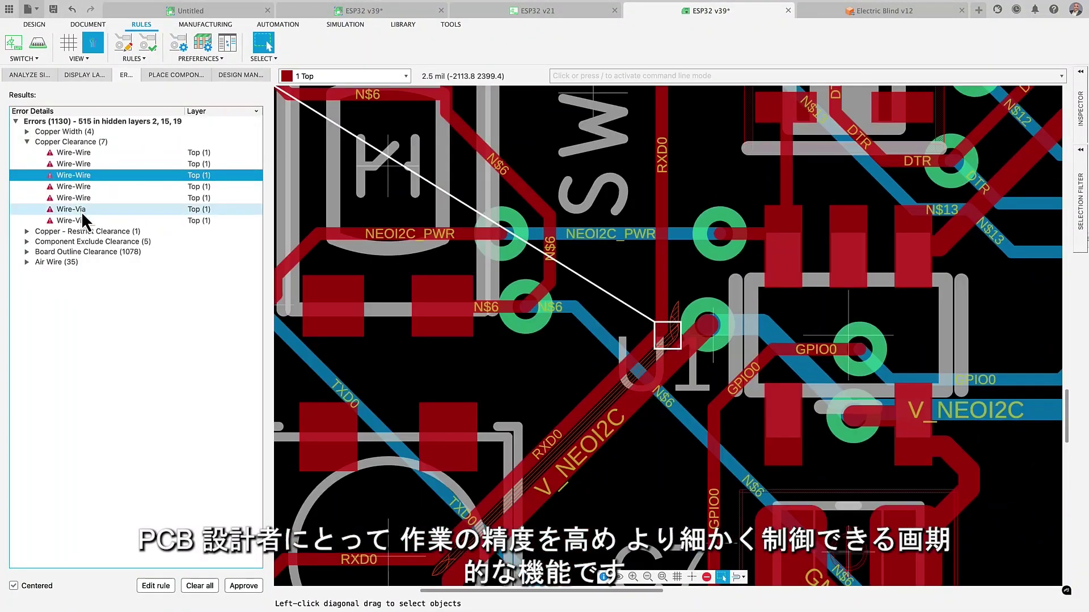
click(156, 587)
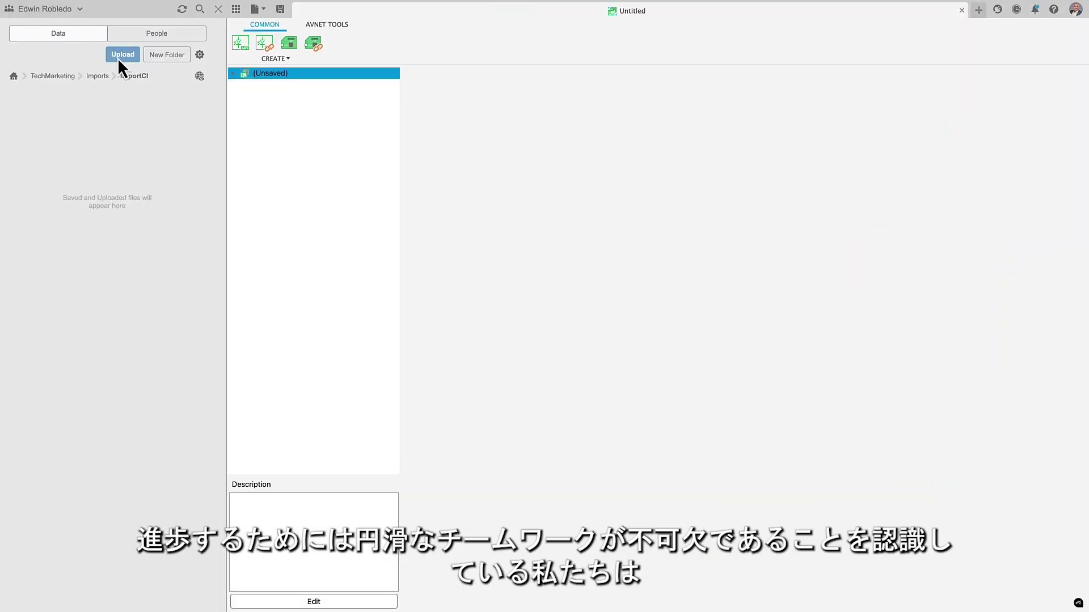
Upload the KiCad project ciaa_acc.kicad_pro, grouping its files into electronics designs
click(120, 56)
click(391, 315)
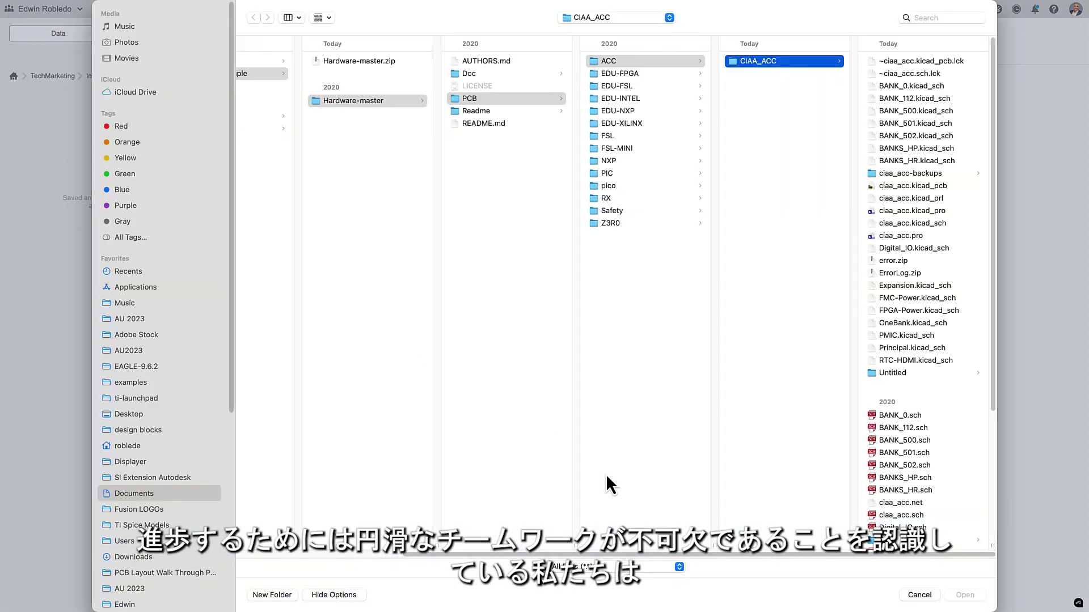
click(679, 568)
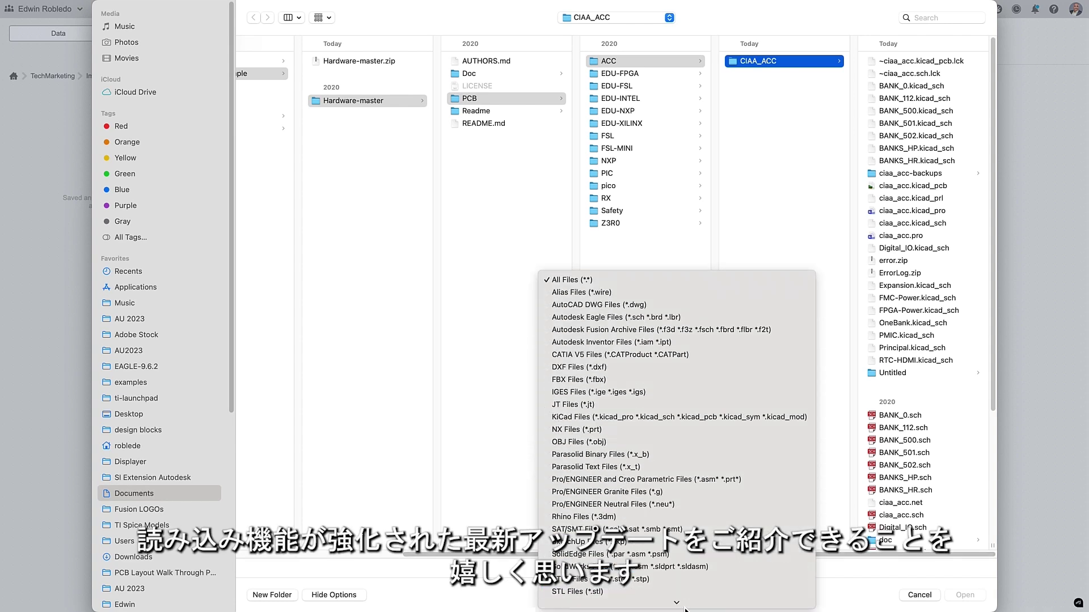
click(650, 402)
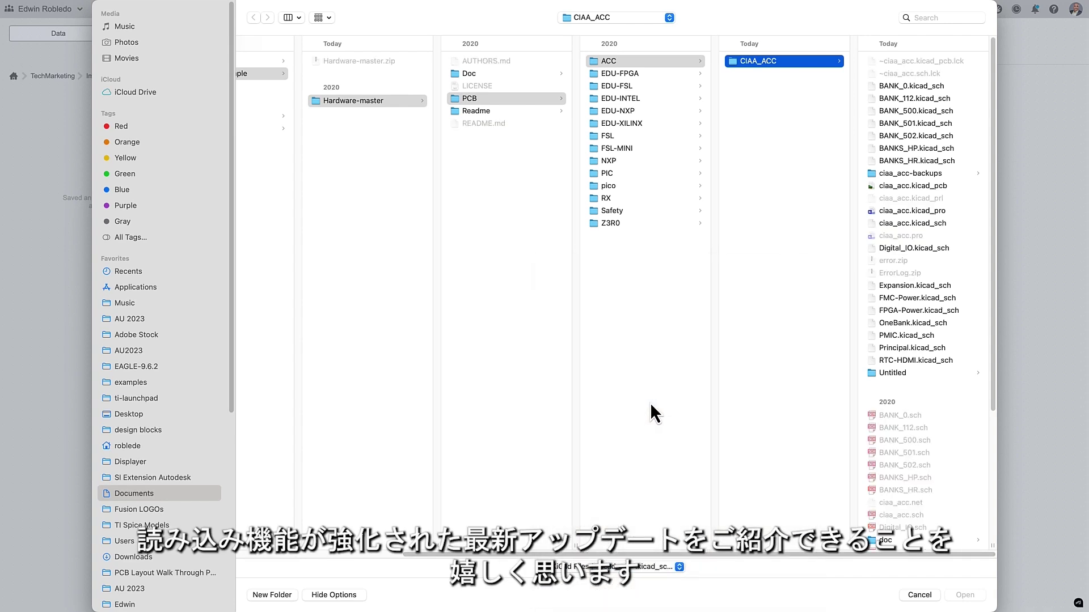
click(905, 211)
click(965, 595)
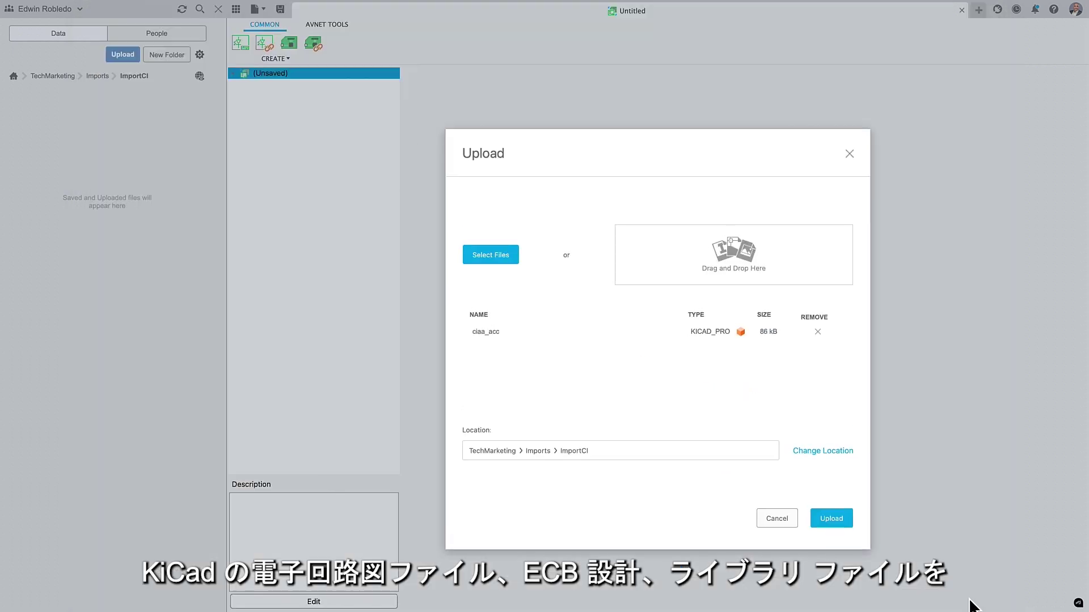
click(840, 521)
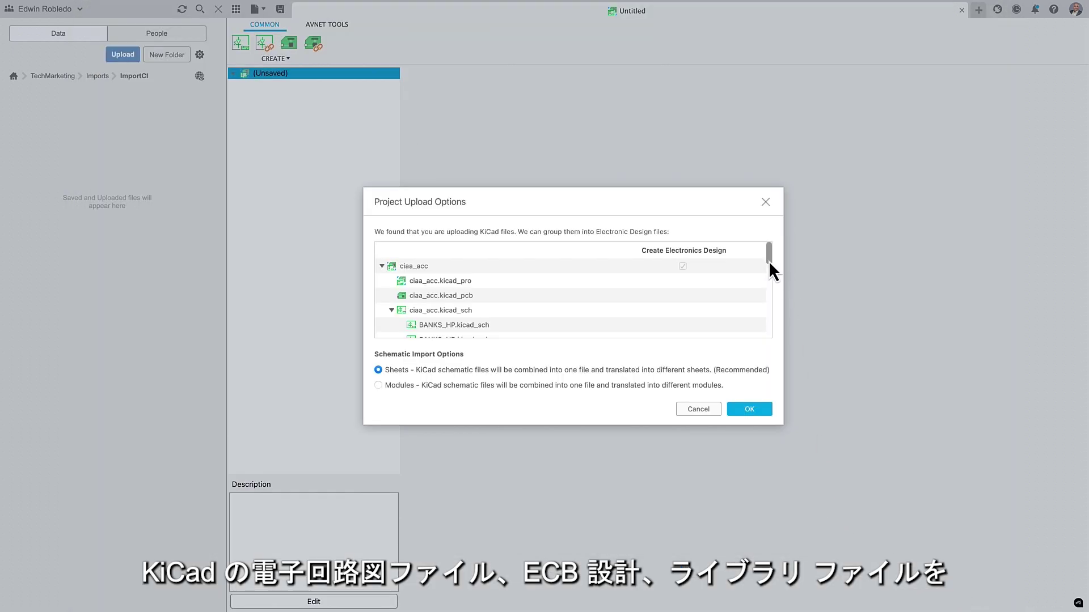
drag(768, 254, 762, 299)
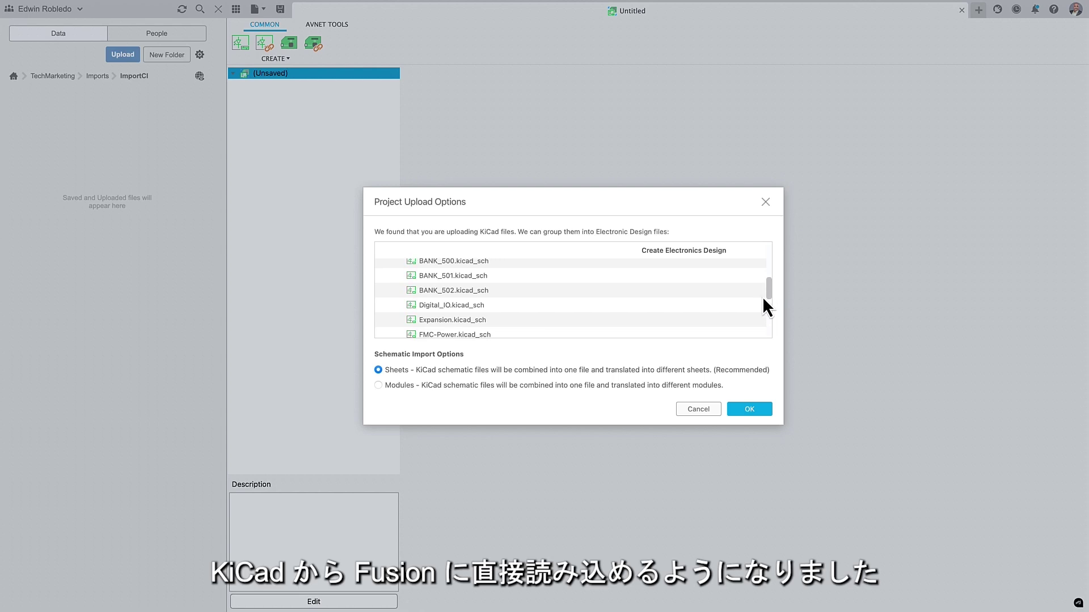
click(750, 410)
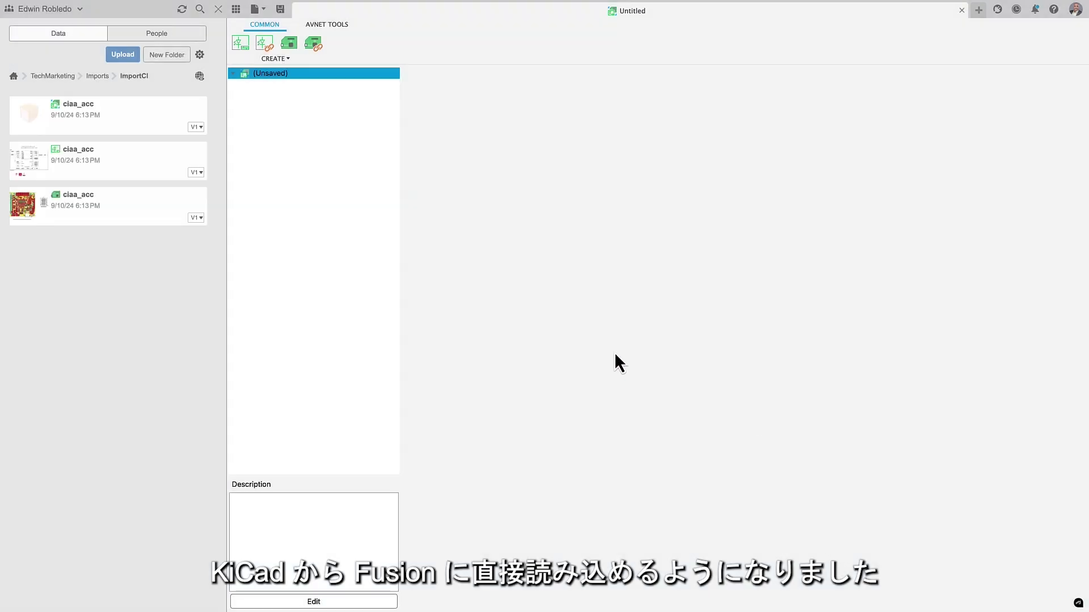
Open the imported ciaa_acc design and switch to the other ciaa_acc v1 tab
double_click(128, 116)
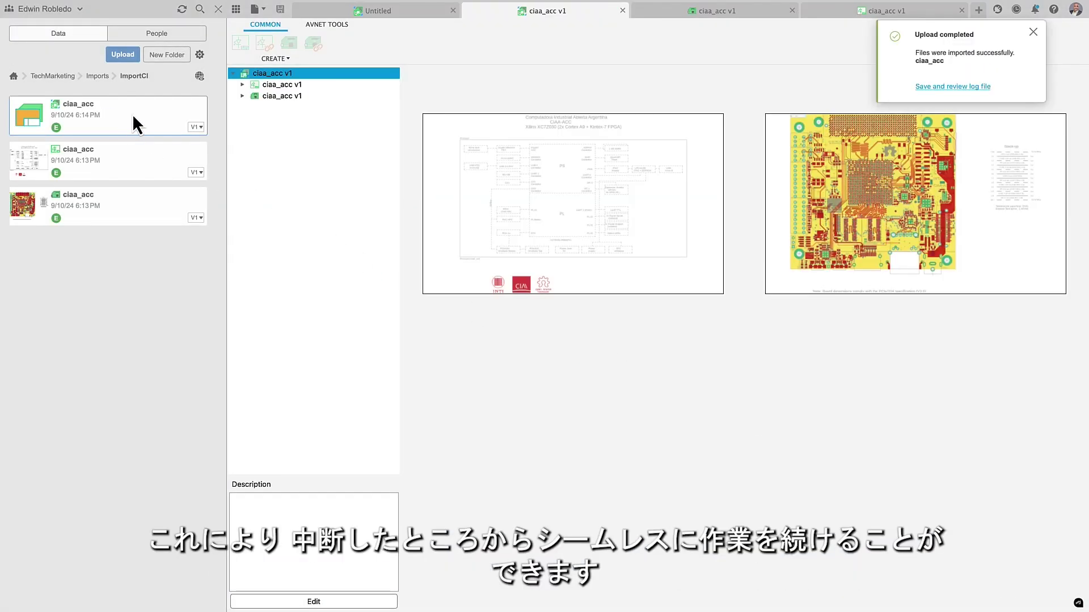
click(1033, 32)
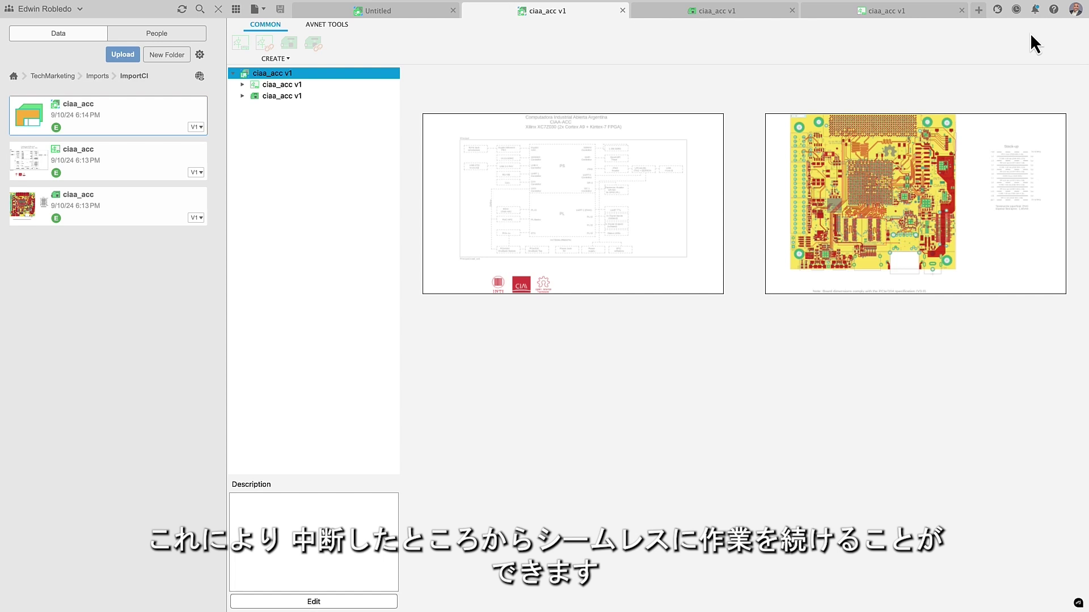
click(852, 11)
Show schematic Sheet 2/16, switch to the PCB layout and hide all polygon pour fills
click(378, 223)
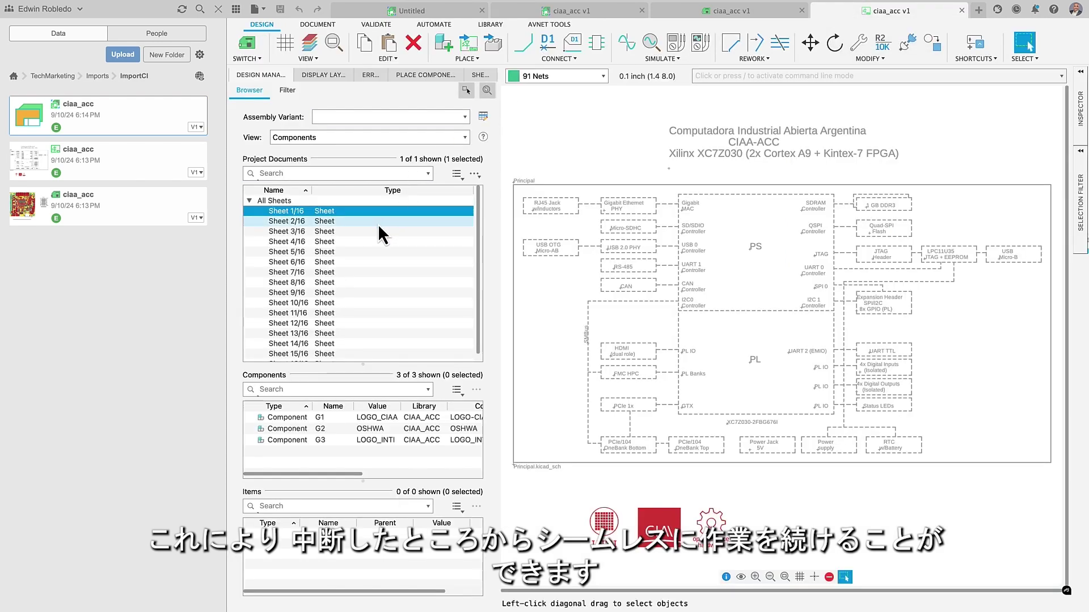
click(235, 9)
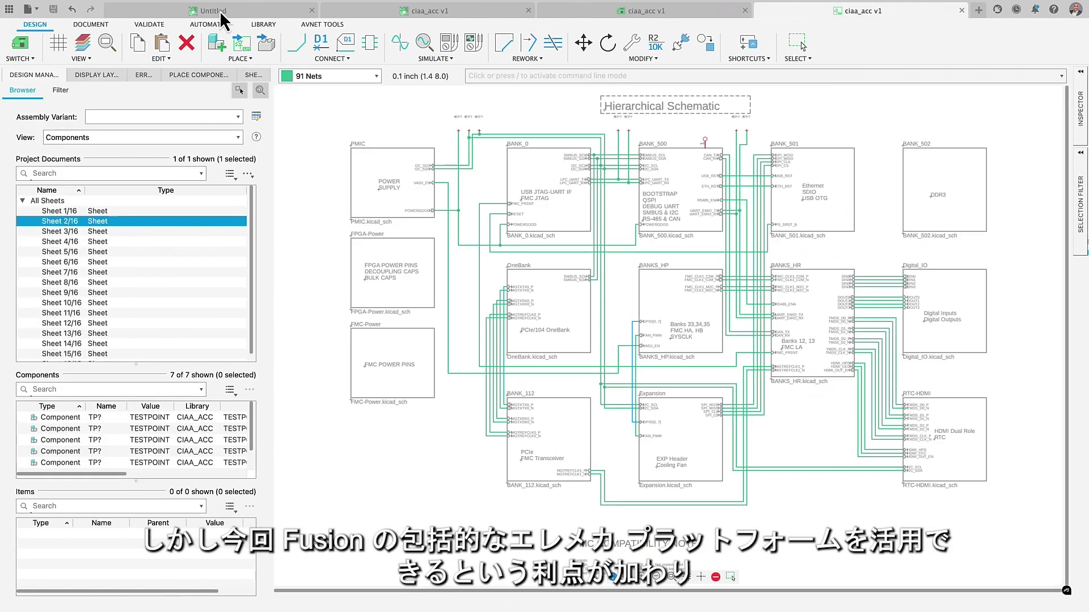
click(20, 48)
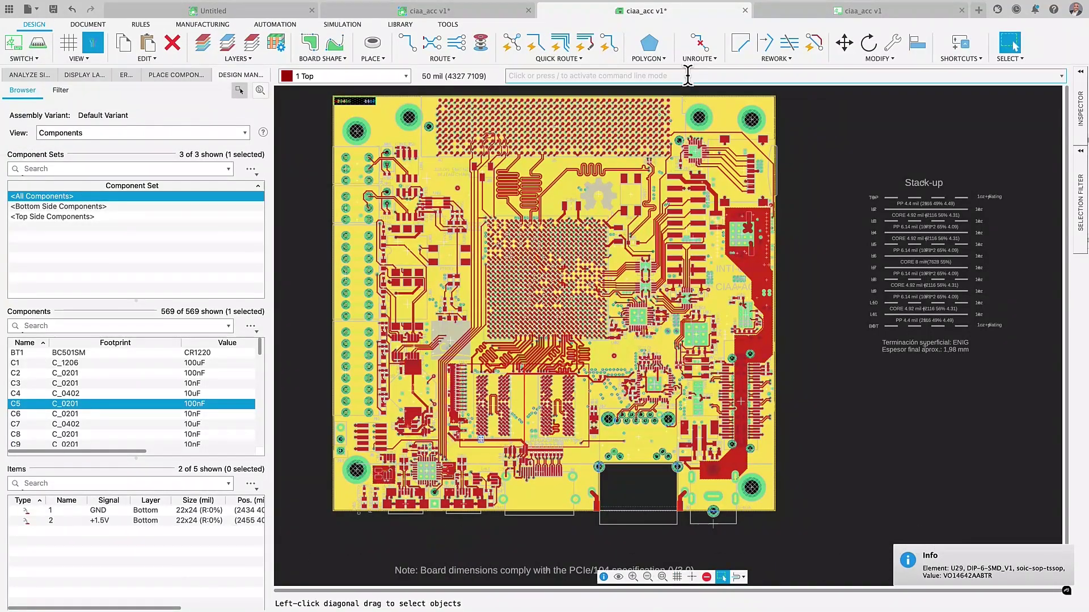
click(662, 59)
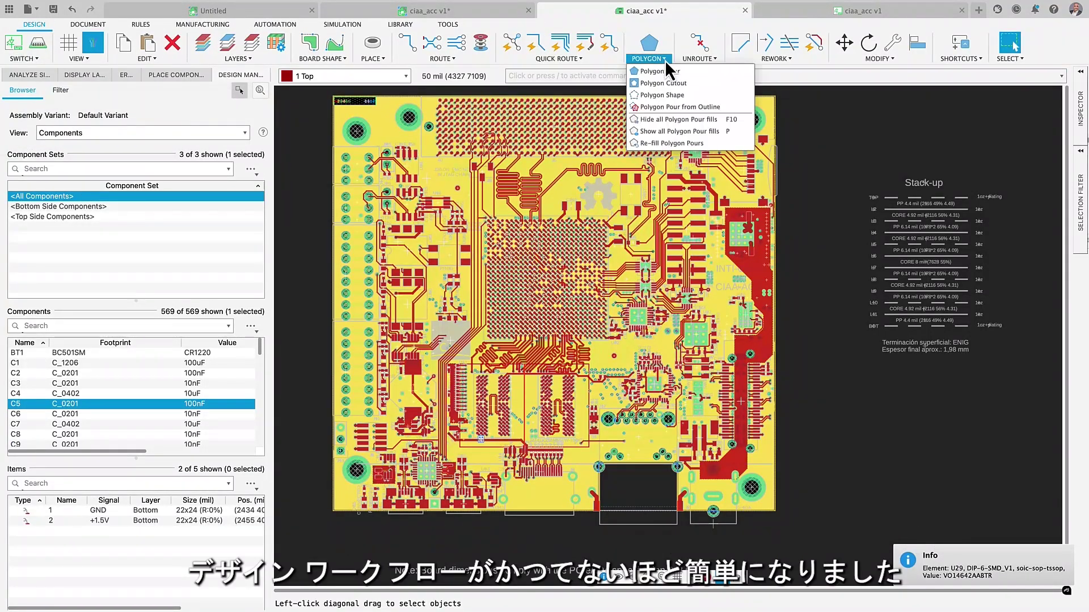
click(665, 120)
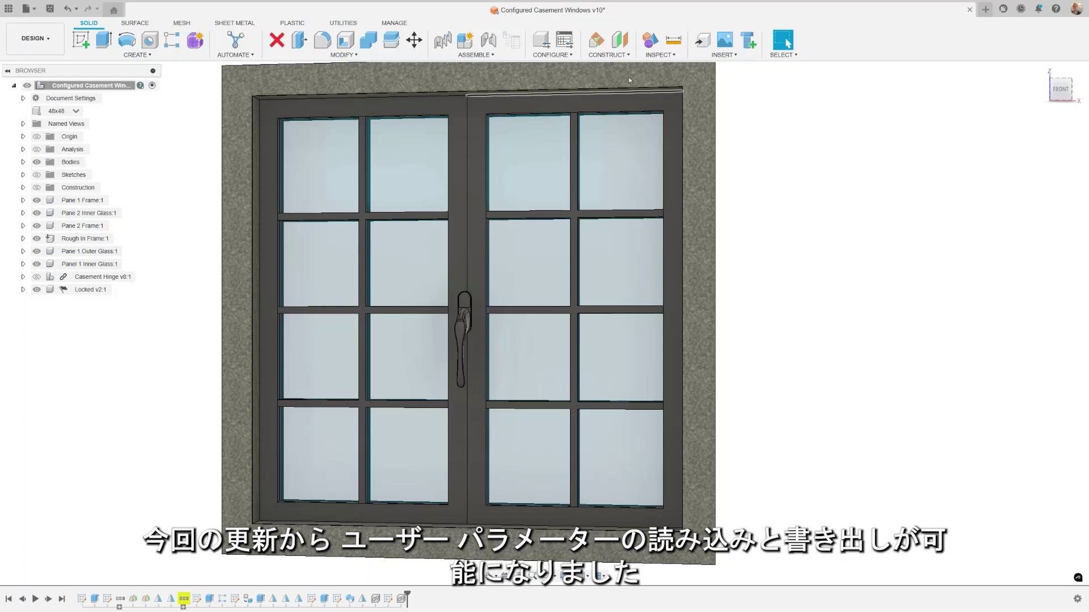
Export the user parameters to ExportedParameters.csv, replacing the existing file
click(376, 54)
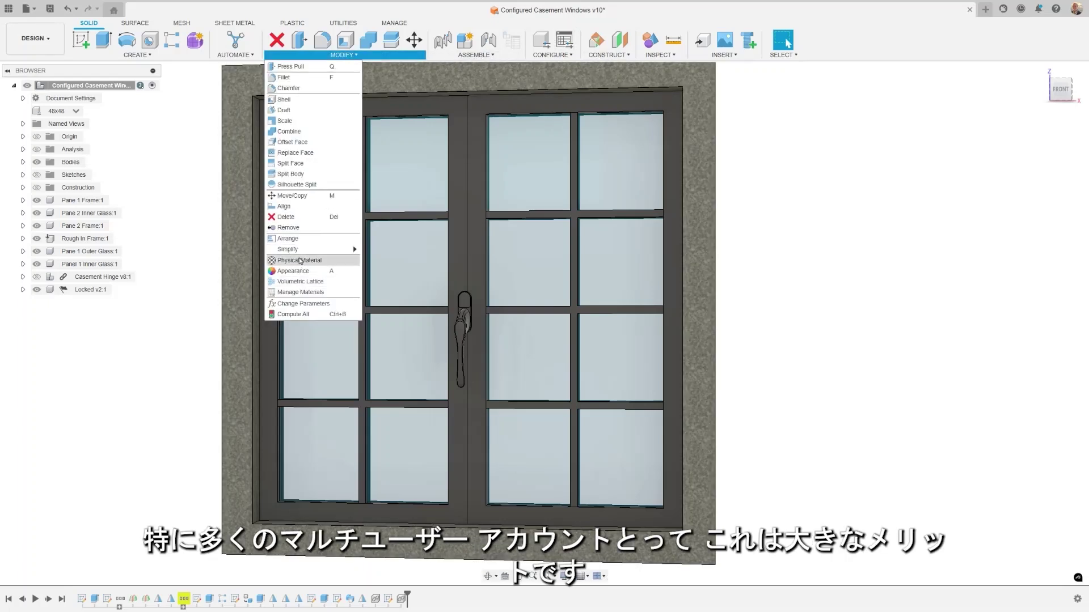
click(303, 303)
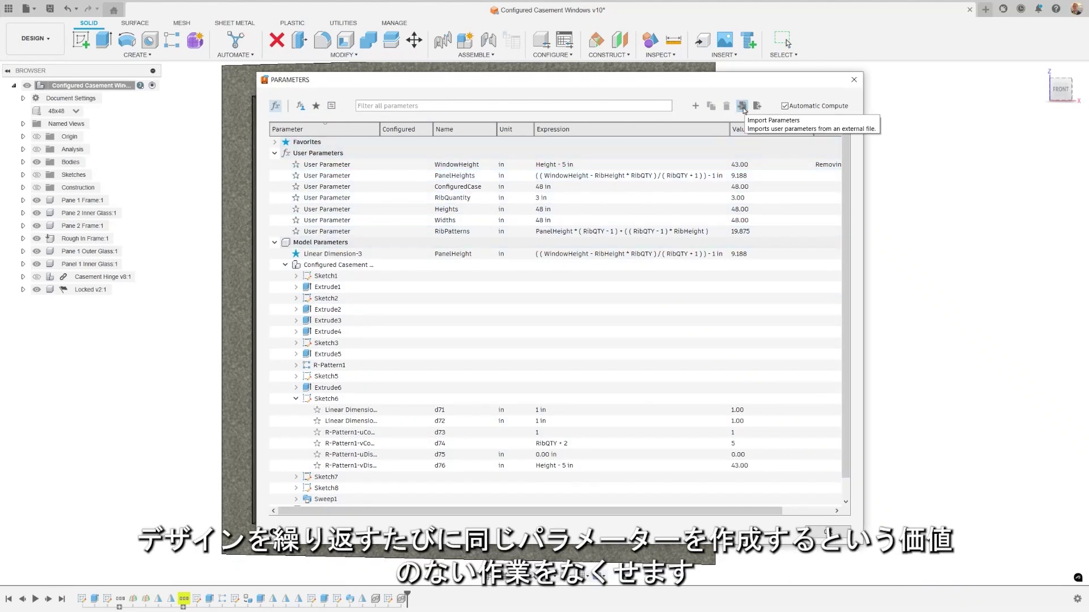
click(757, 107)
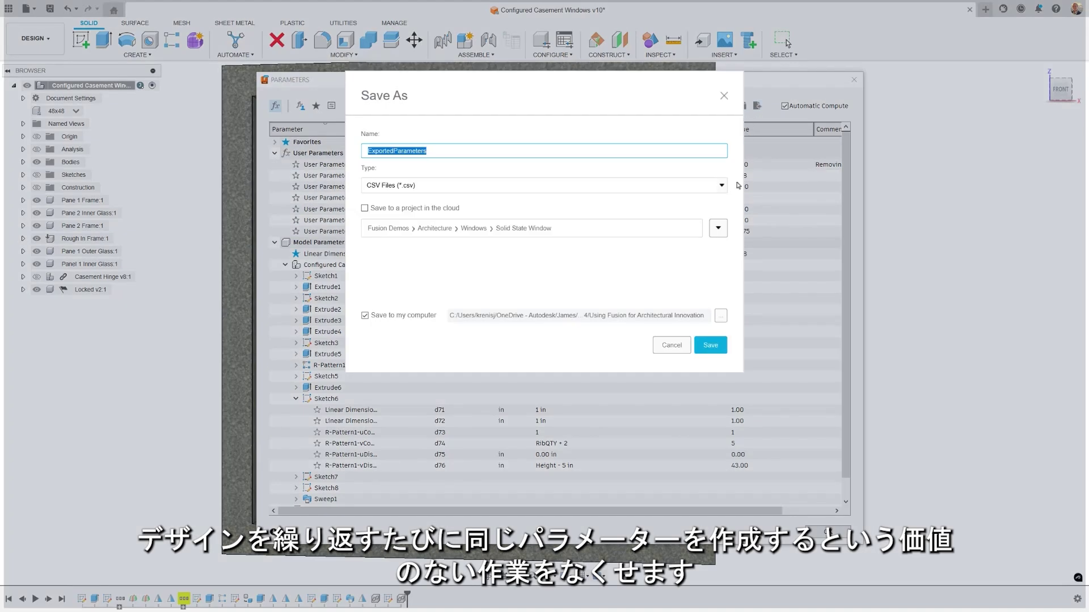
click(724, 349)
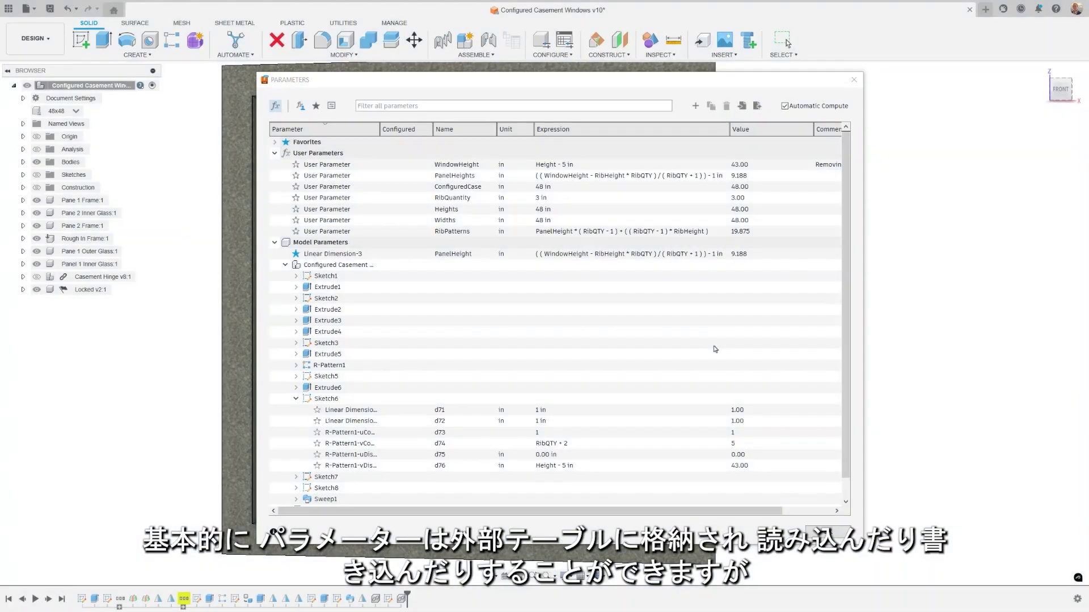
click(582, 313)
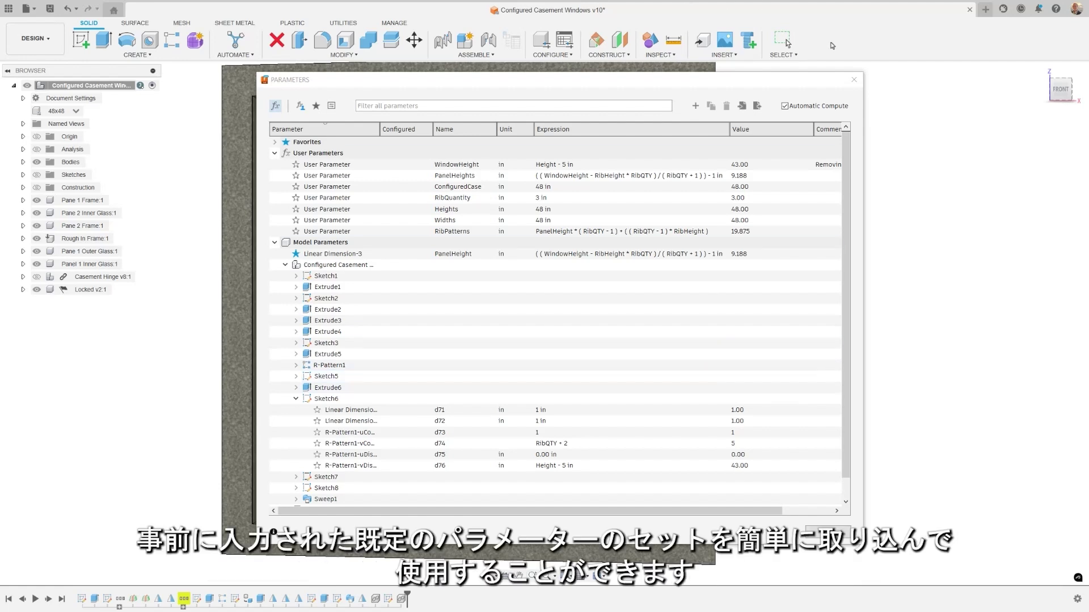
click(853, 79)
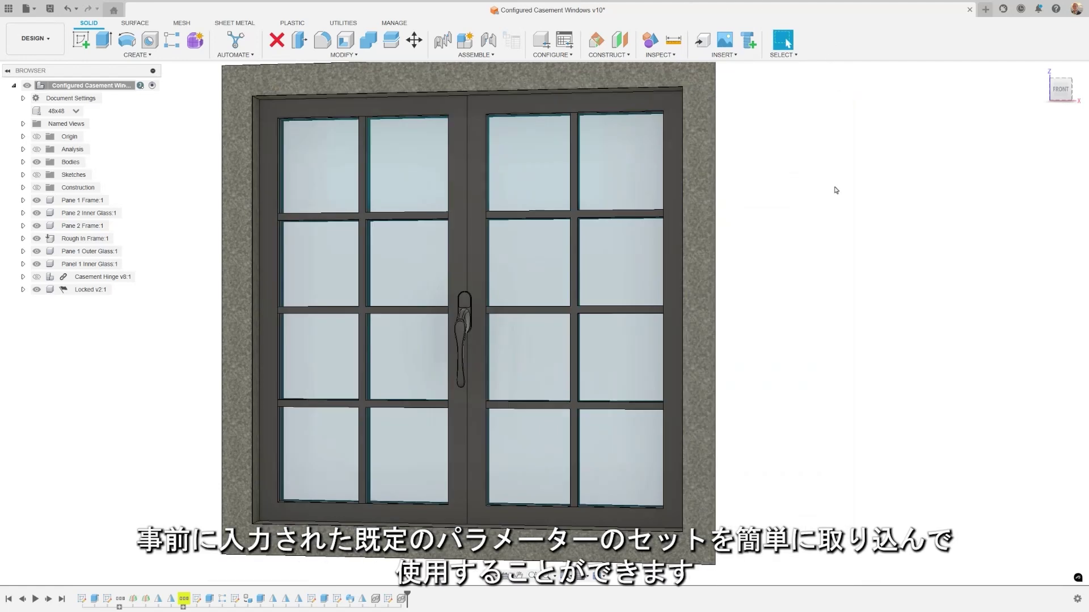
key(ctrl+n)
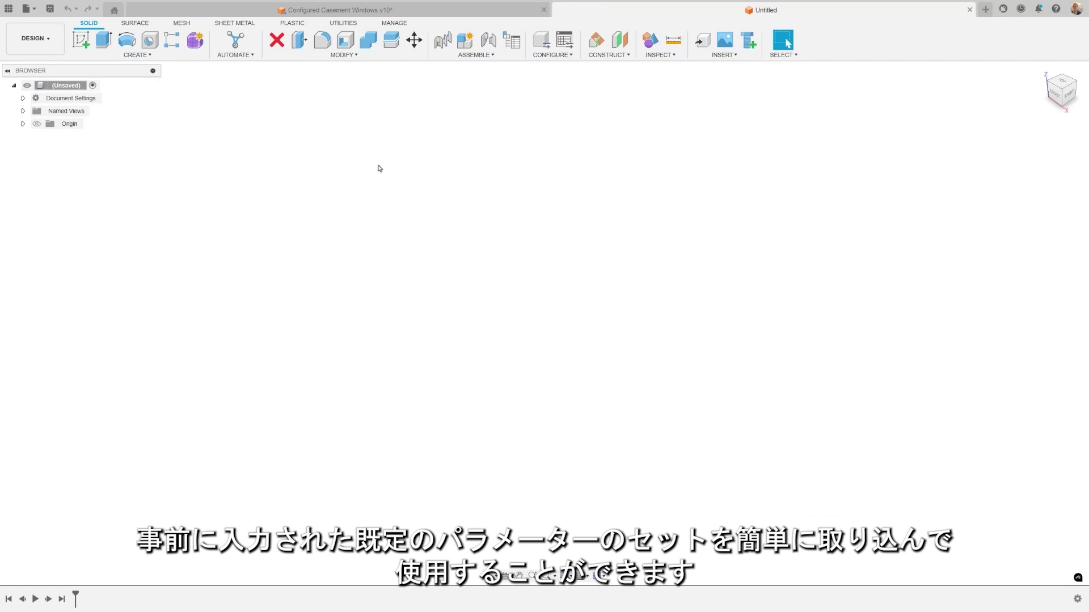
Import the user parameters from ExportedParameters.csv into the new design's Parameters table
click(342, 56)
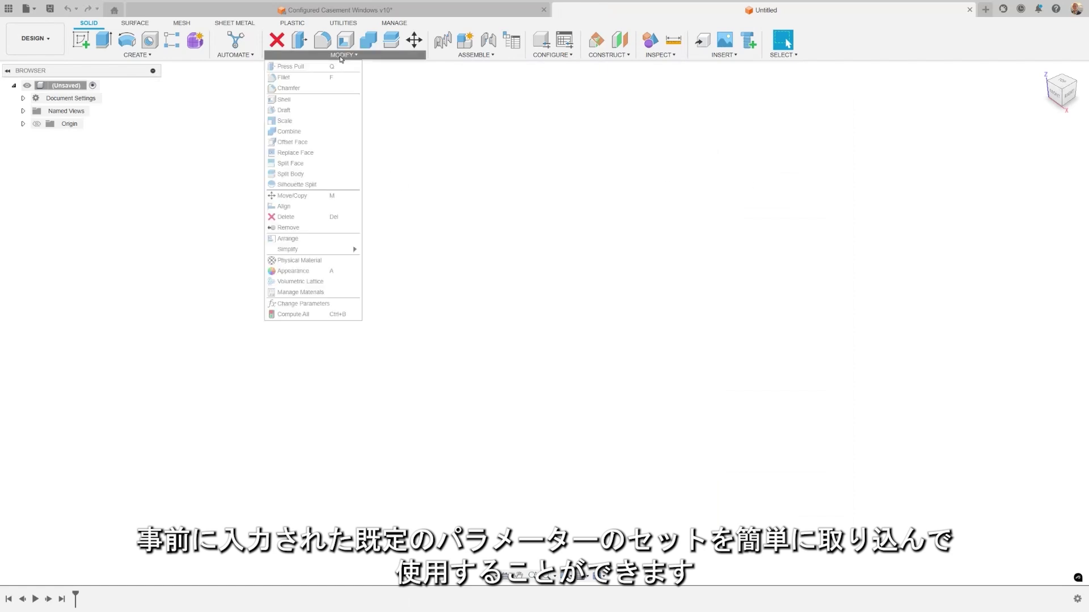
click(318, 305)
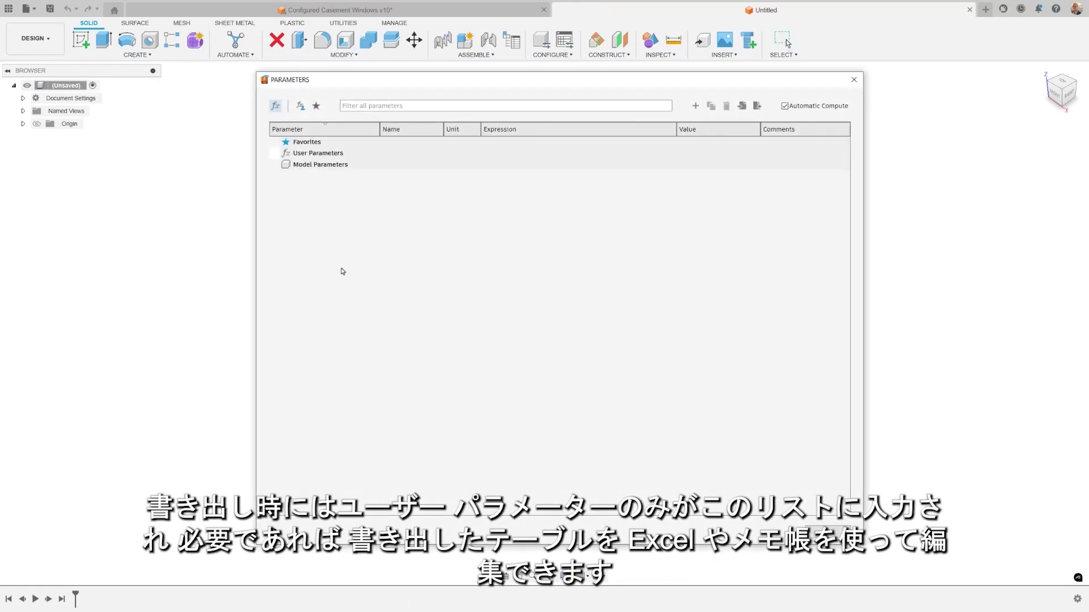
click(741, 105)
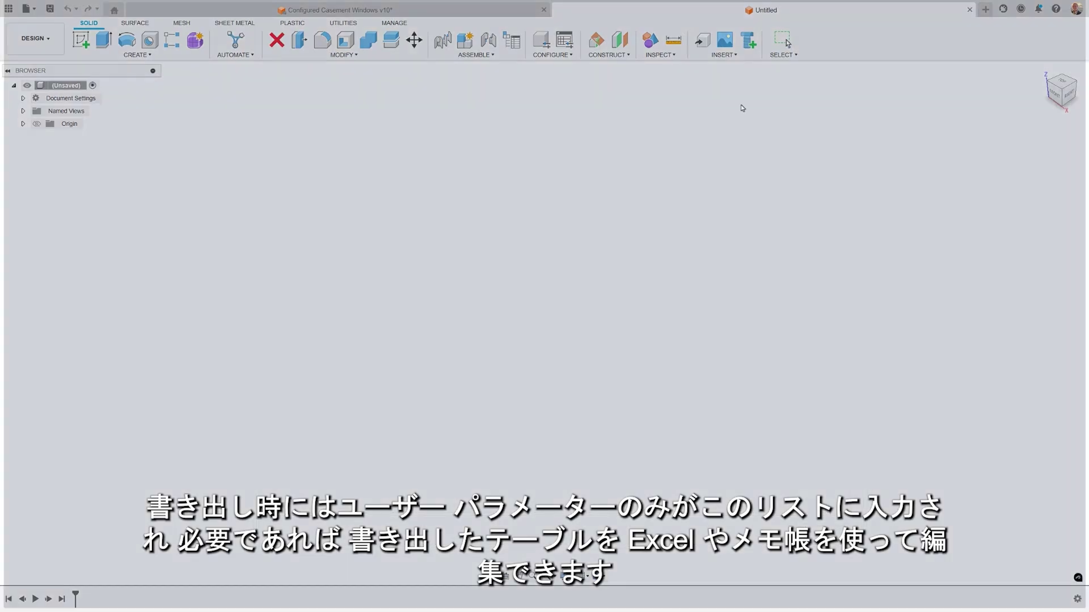
click(407, 414)
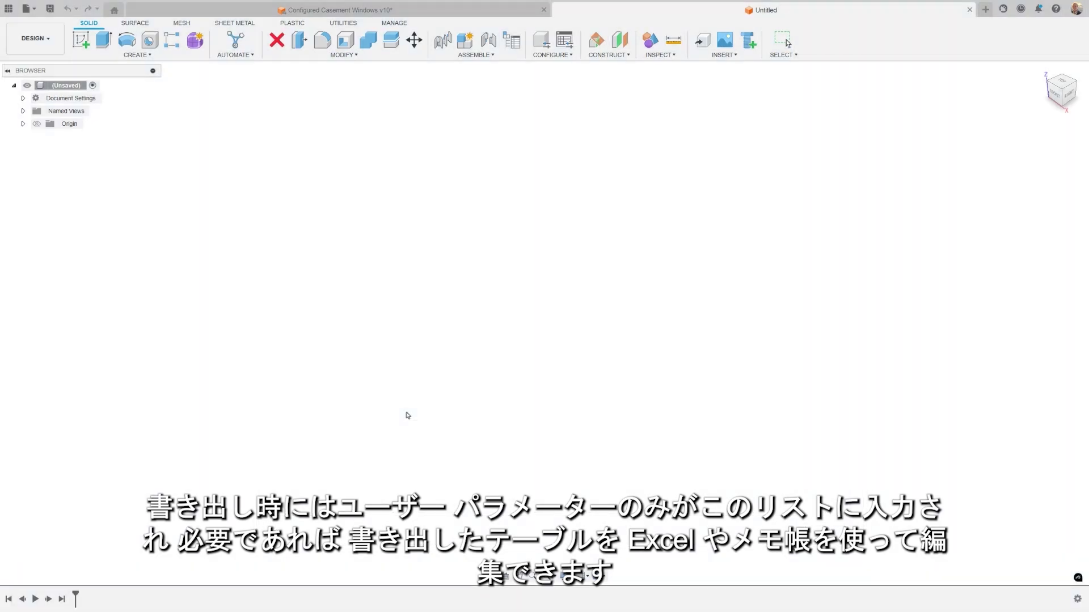
click(253, 87)
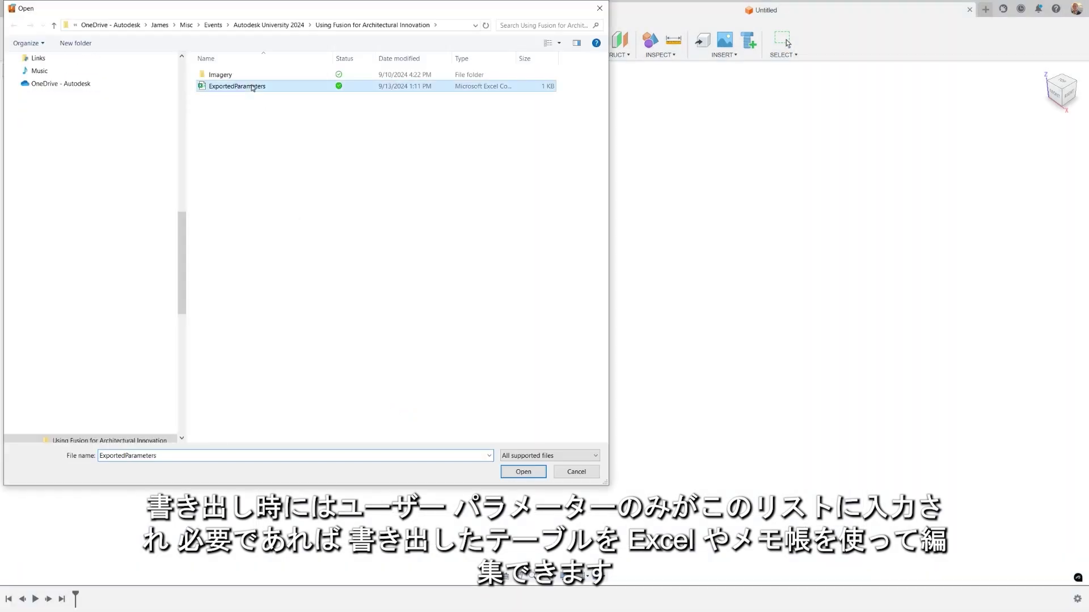
double_click(253, 88)
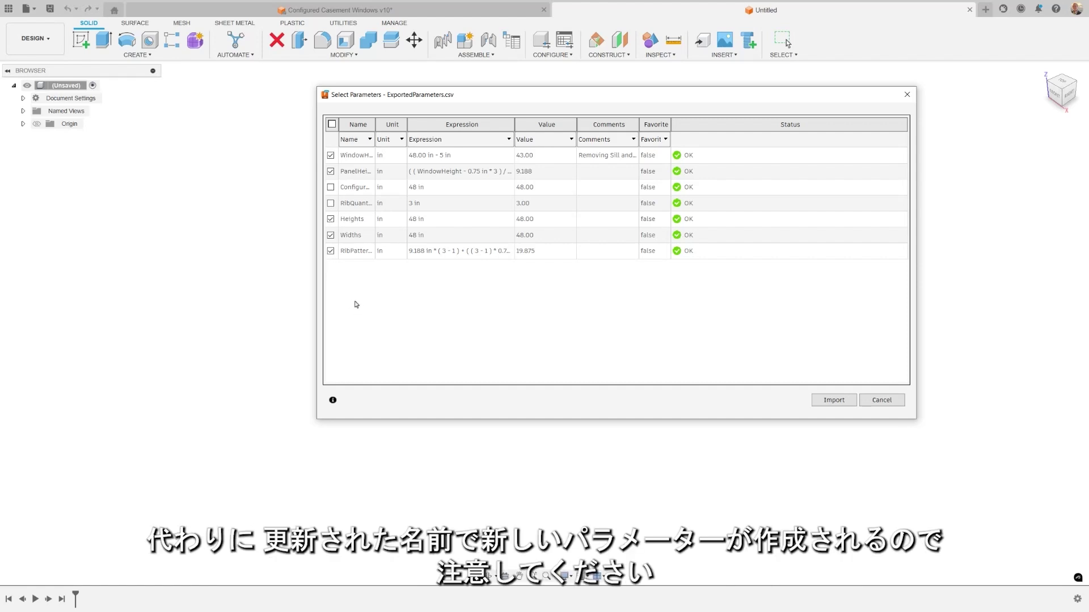
click(830, 399)
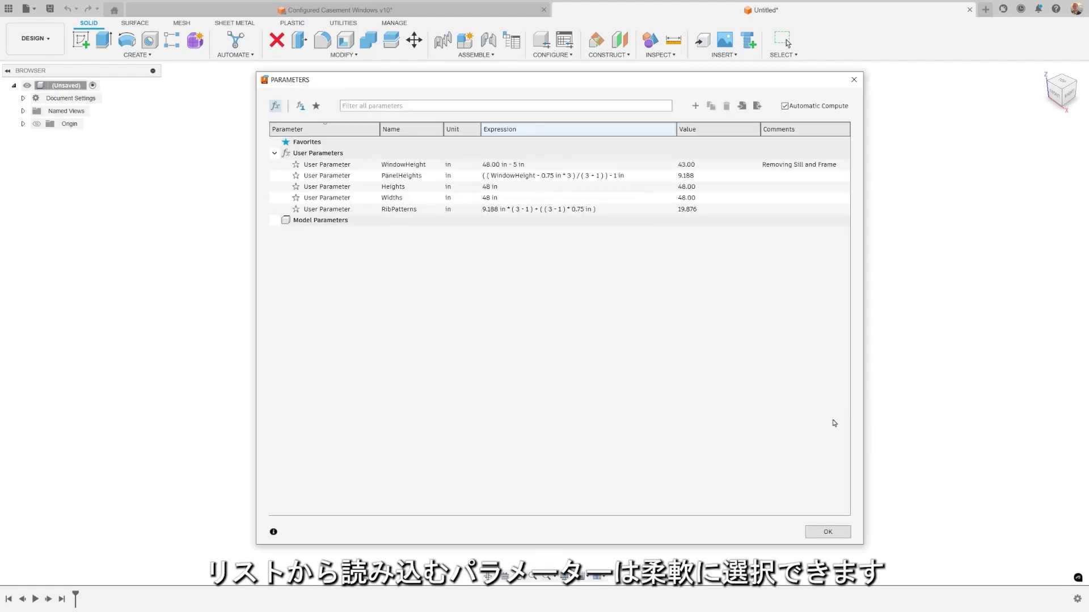
click(832, 532)
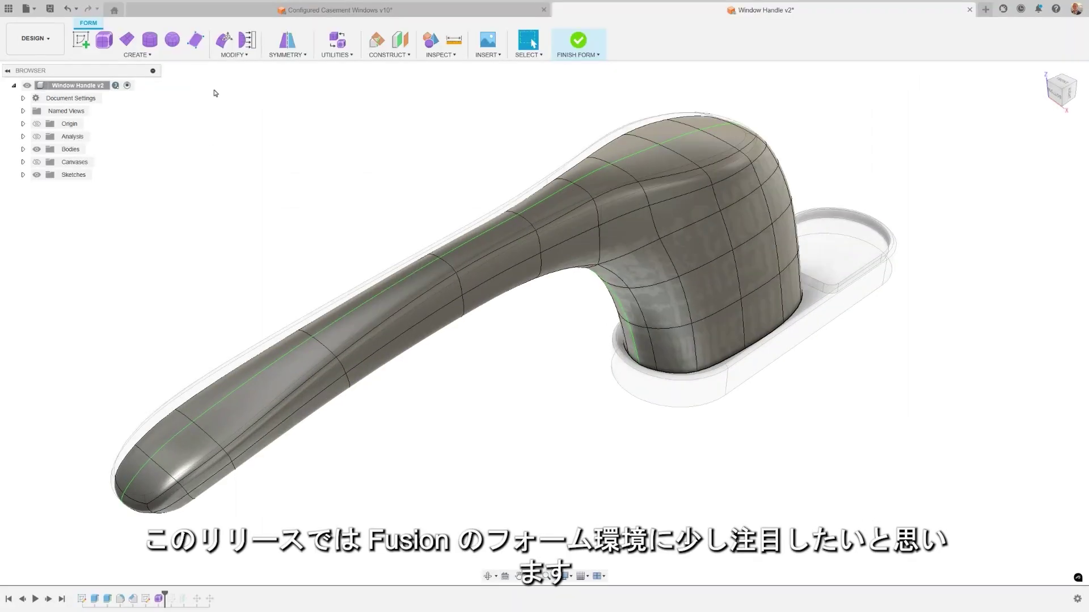
Start Bevel Edge and select the 11 handle edges from the tip to the head
click(232, 56)
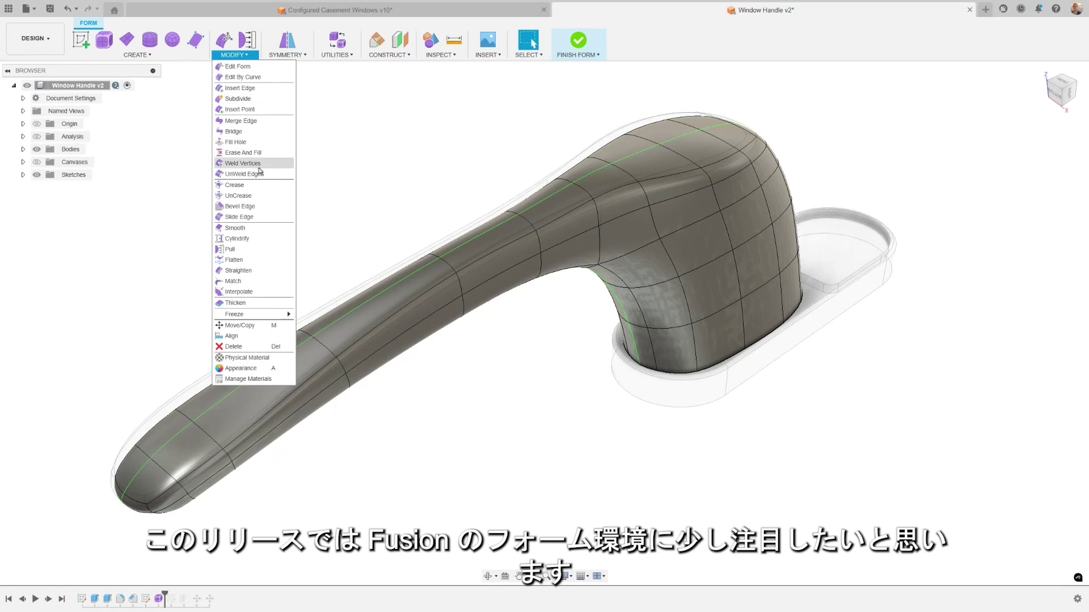
click(240, 206)
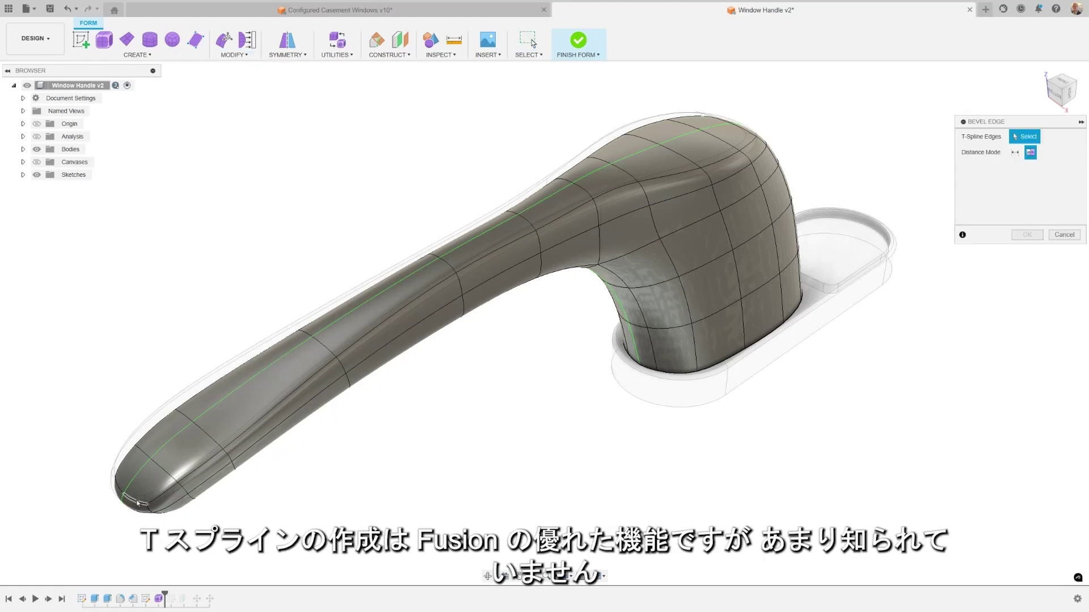
click(161, 501)
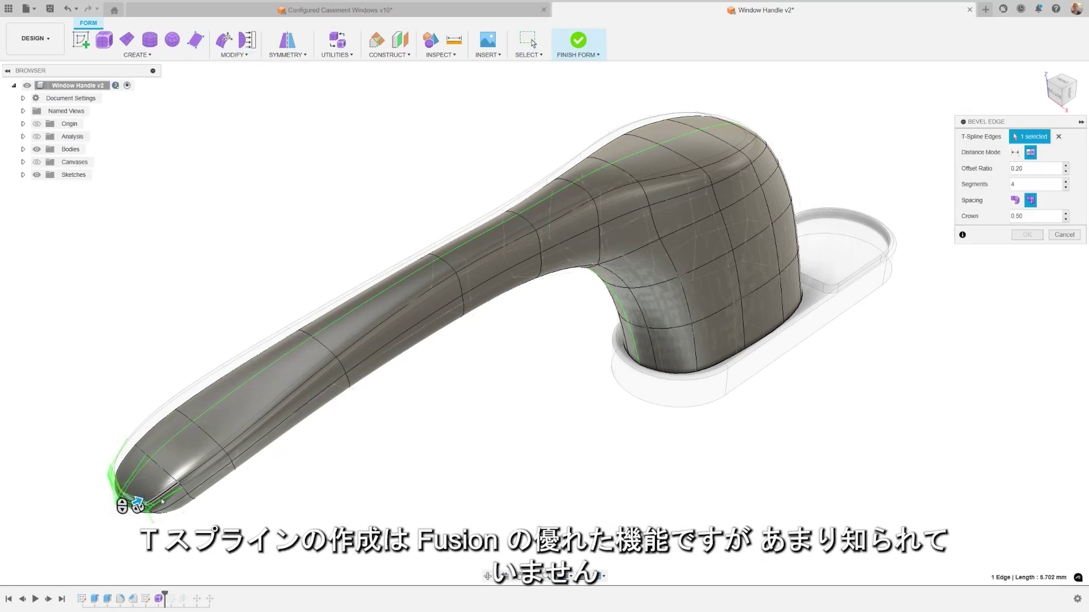
double_click(202, 471)
click(251, 431)
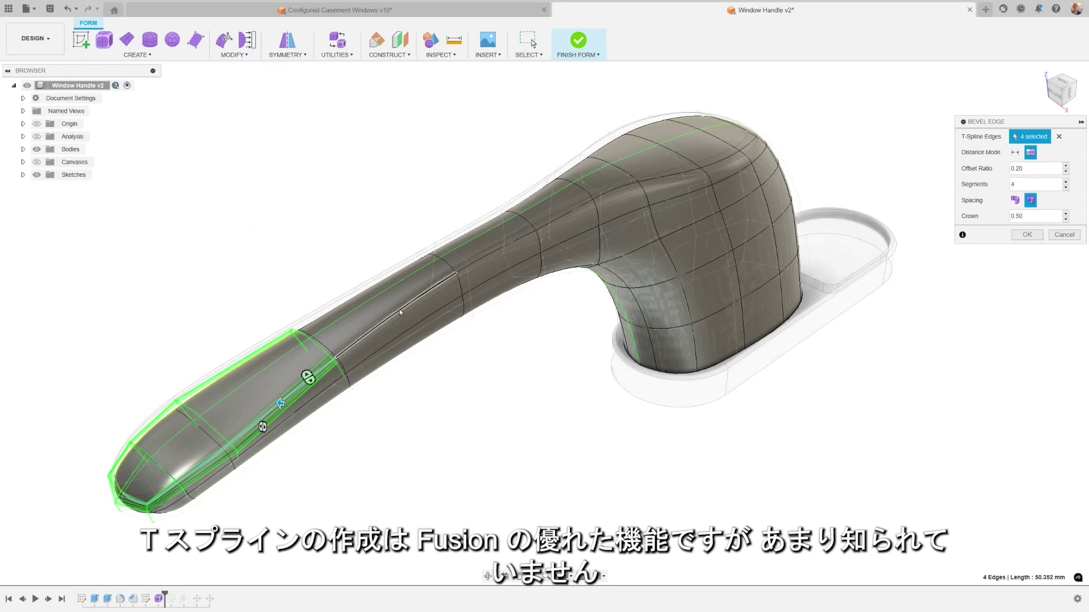
click(437, 272)
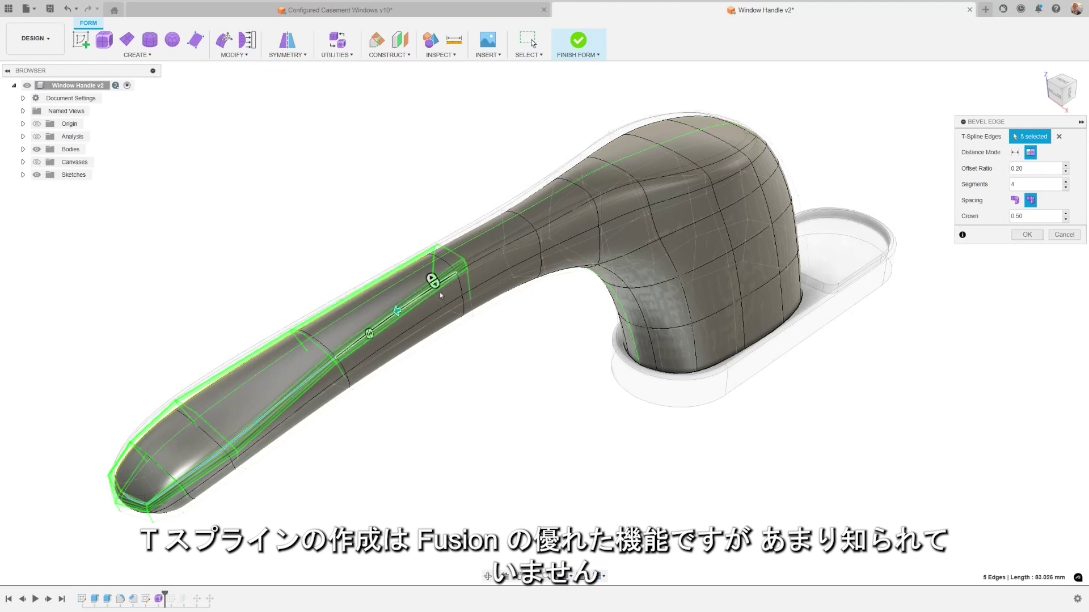
click(488, 251)
click(567, 214)
click(638, 184)
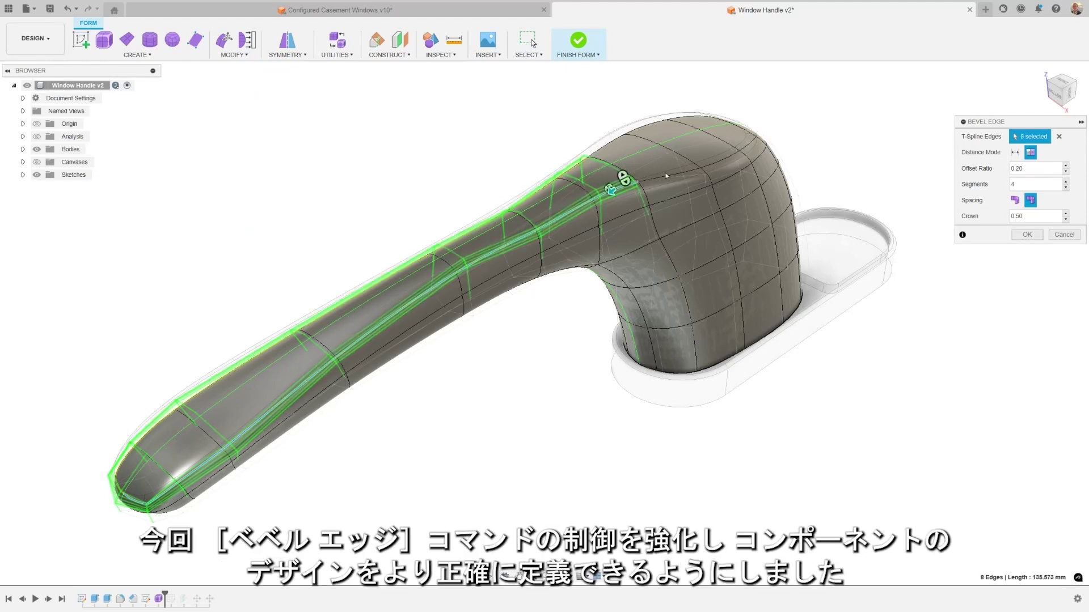
click(669, 176)
click(732, 156)
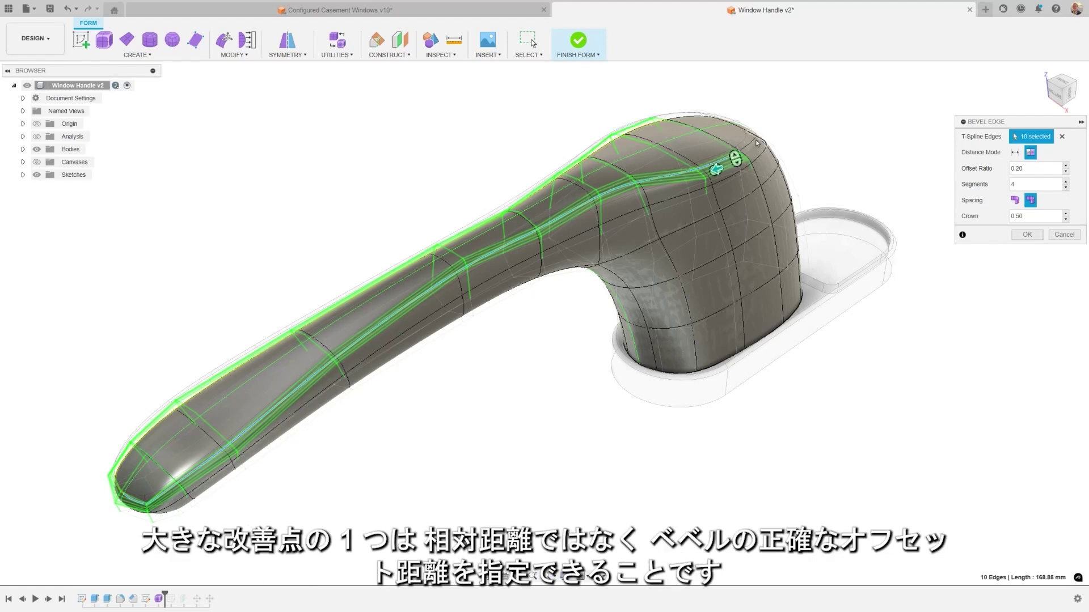
click(757, 142)
click(757, 142)
click(756, 142)
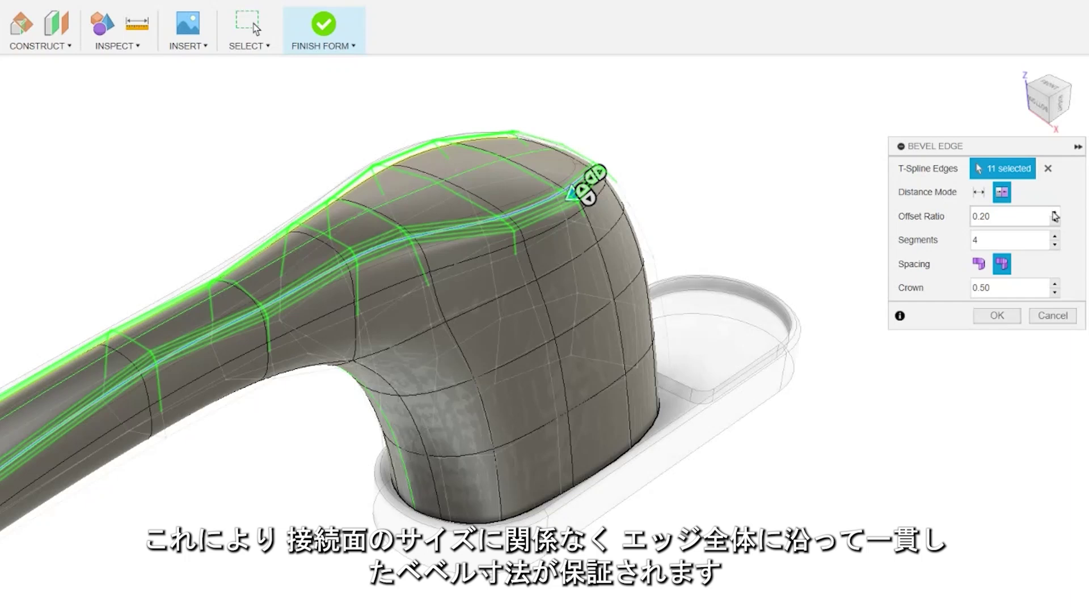
Bevel with offset ratio 0.25, 3 segments and crown 2.00, then finish the form
click(1054, 213)
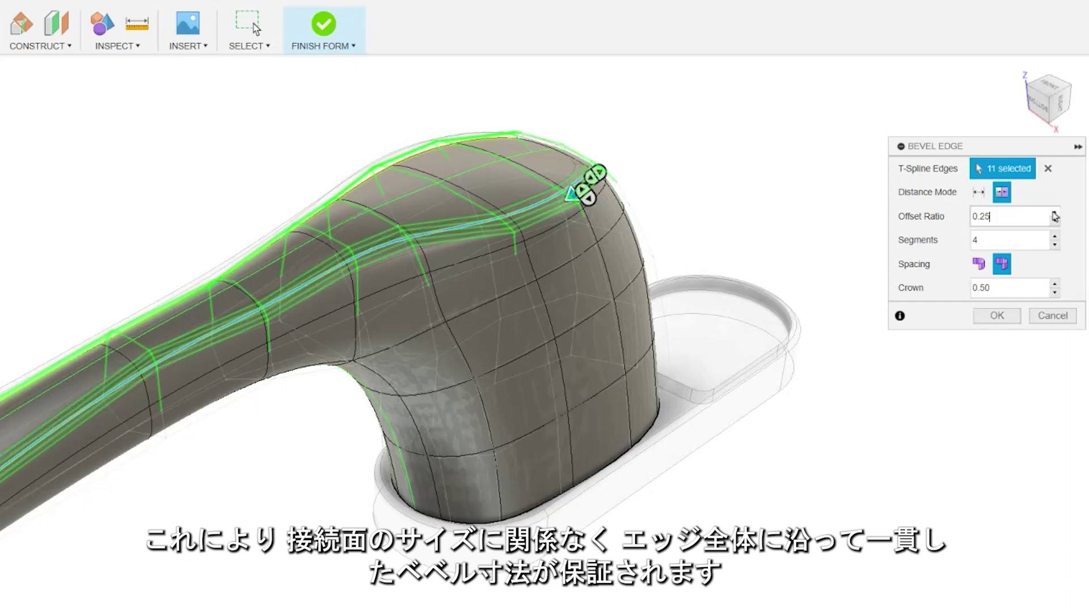
click(1054, 245)
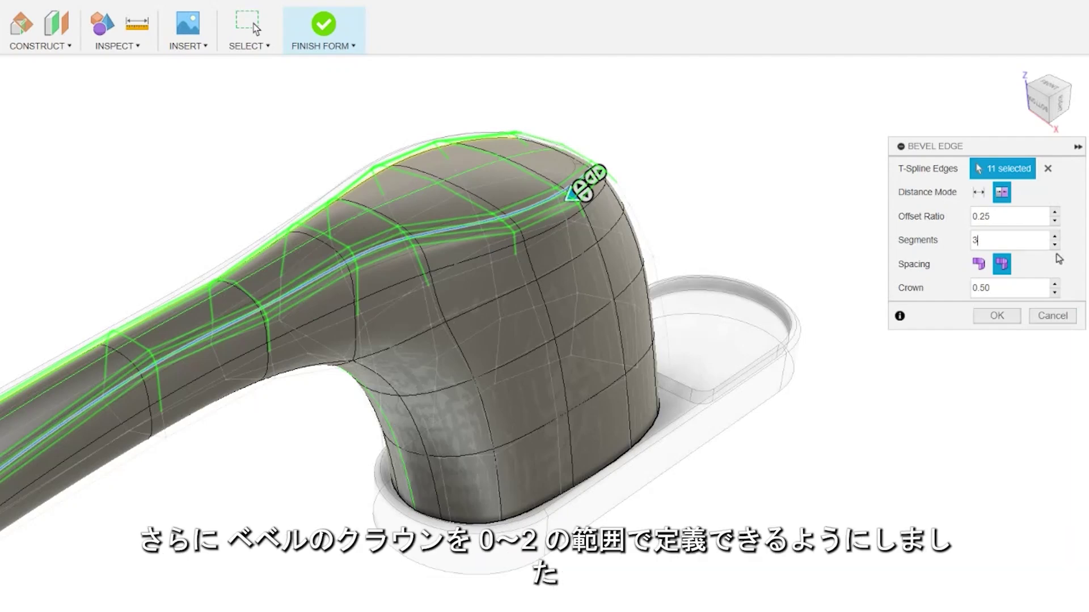
click(1056, 285)
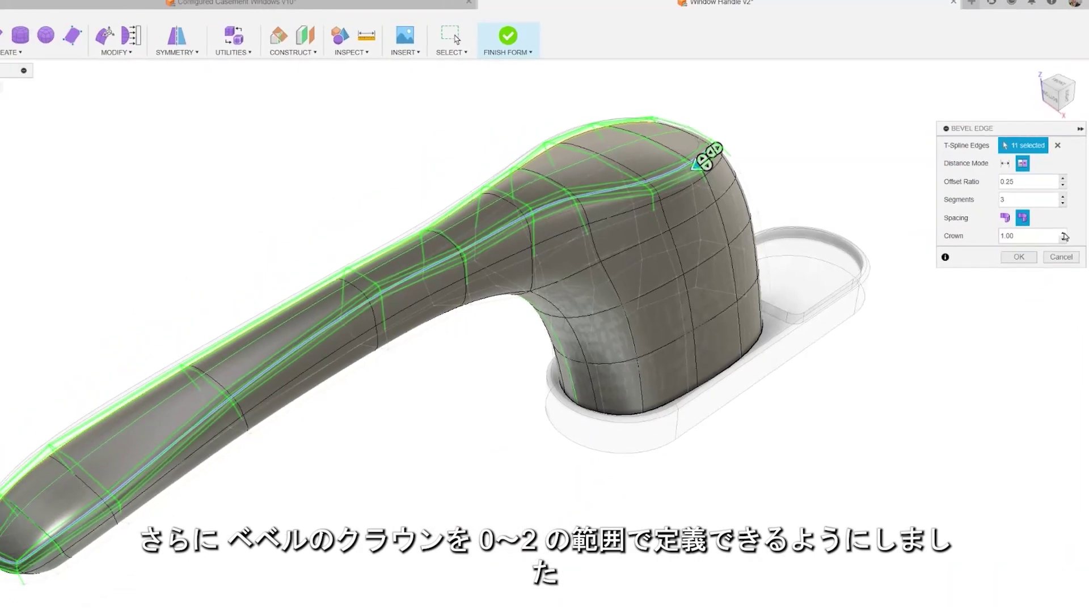
click(1063, 234)
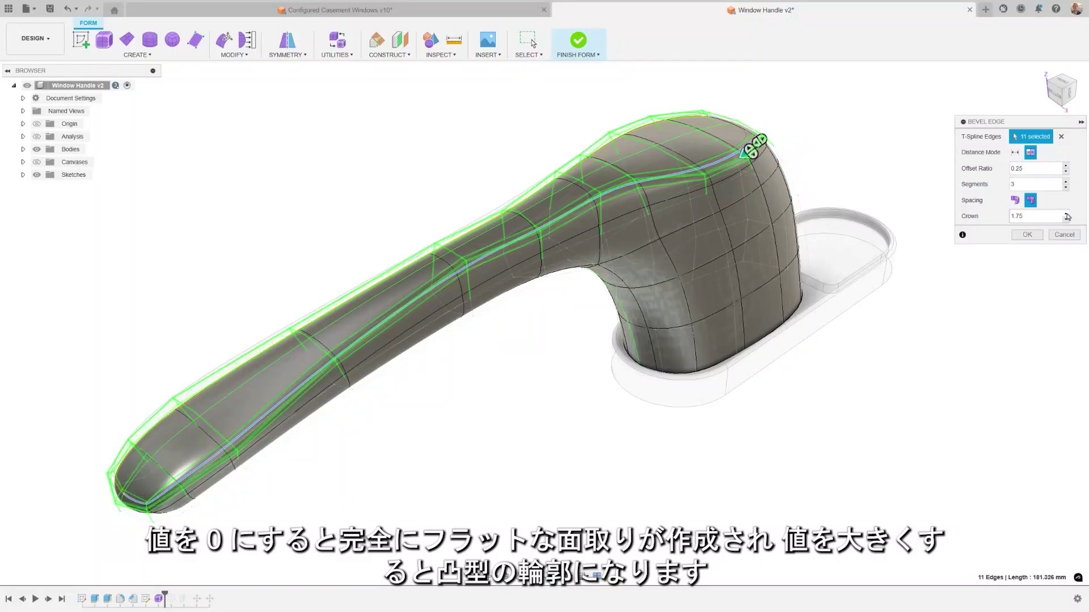
click(1066, 214)
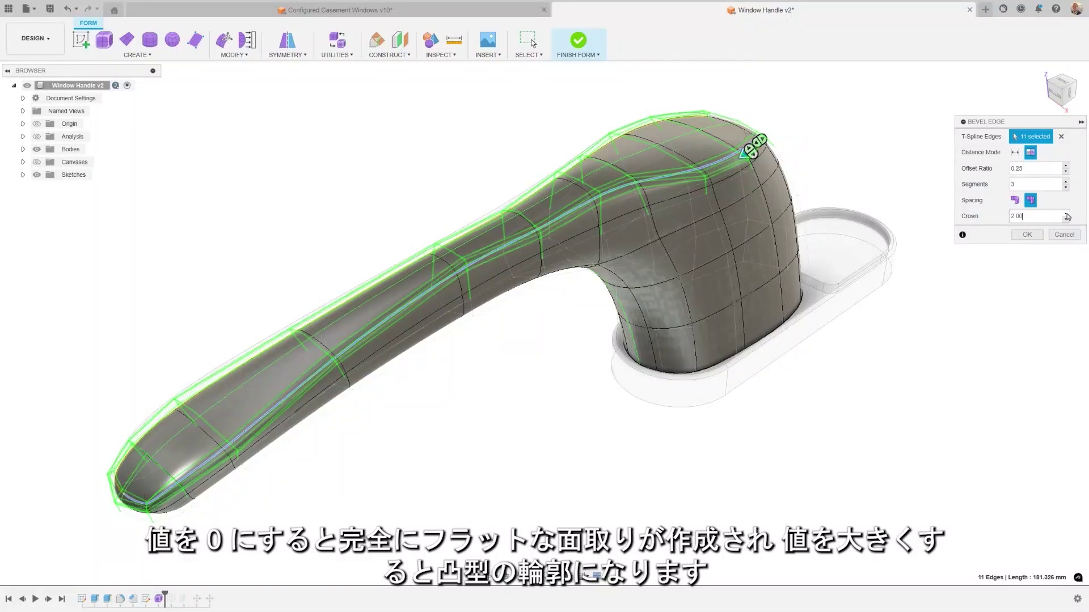
click(1029, 234)
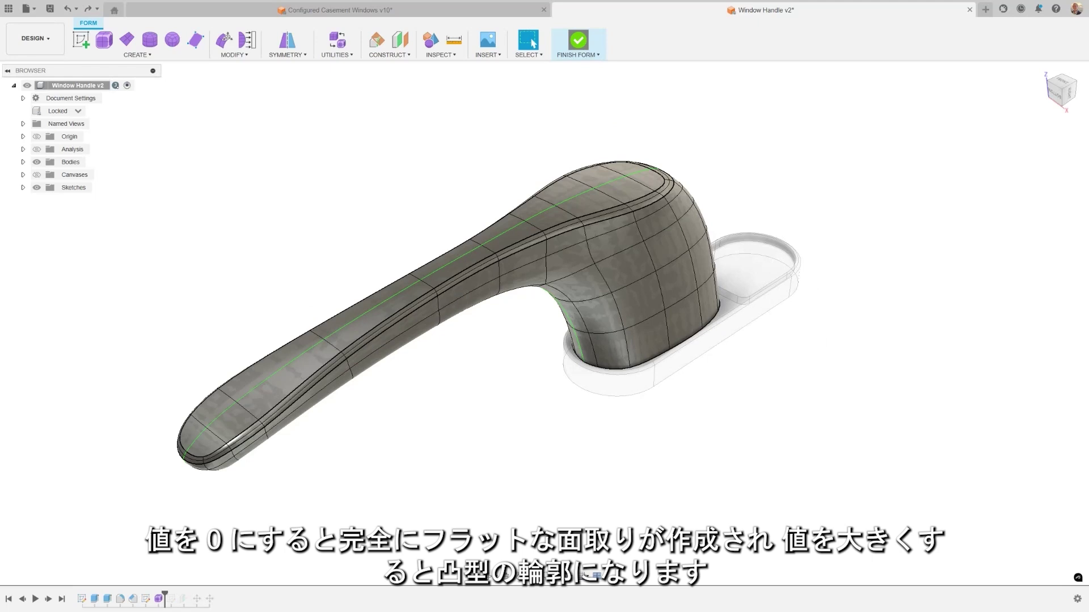
click(578, 41)
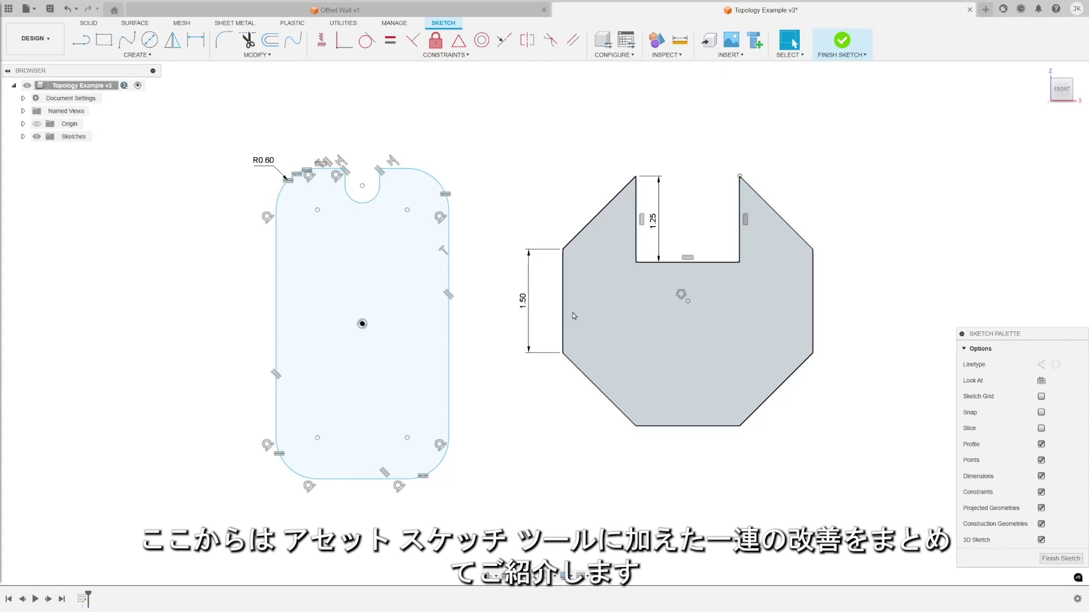
Try an outward offset of the octagon with Match Topology off, then cancel it
click(272, 44)
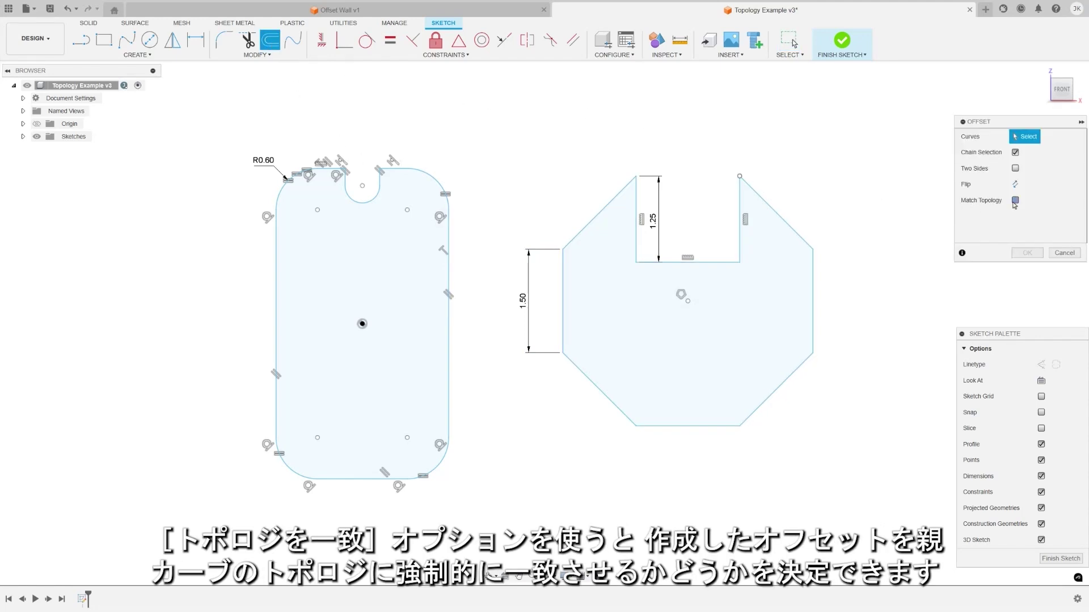
click(793, 229)
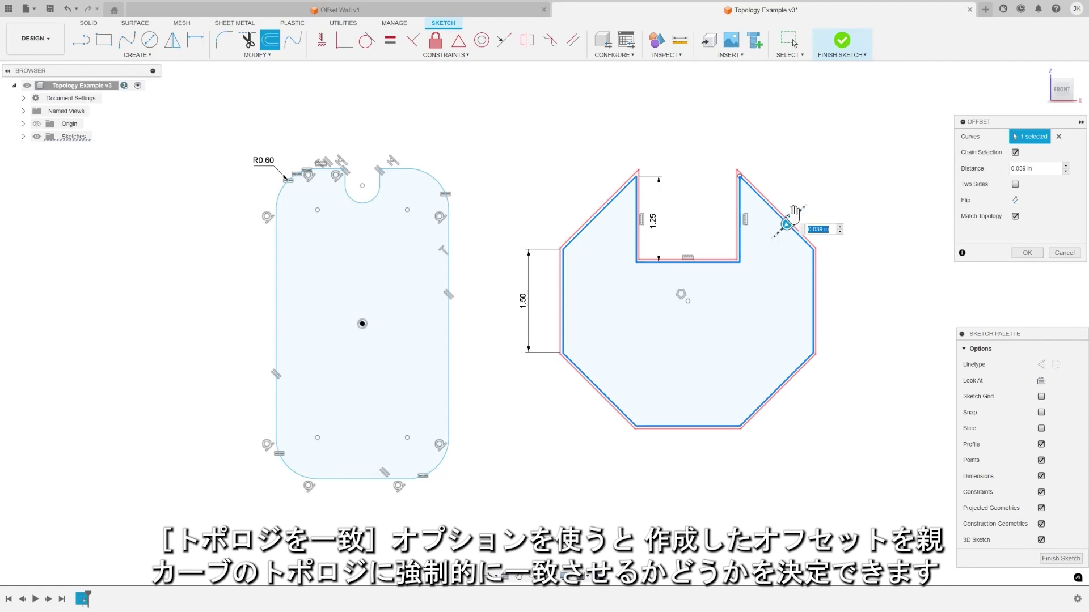
drag(794, 222, 760, 249)
click(1015, 216)
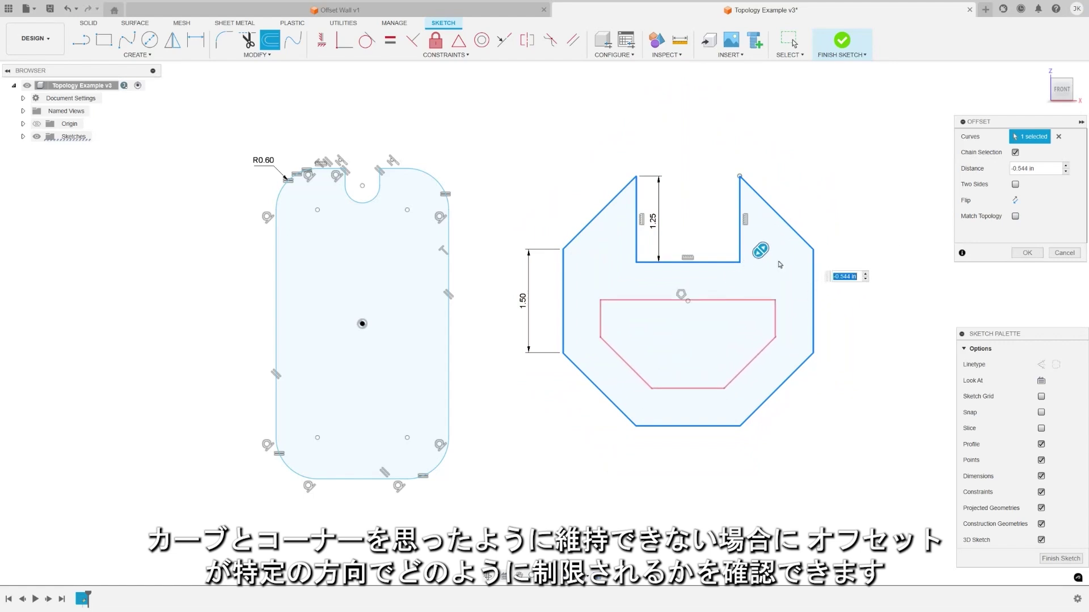
key(Escape)
Offset the rounded profile inward by -0.25 in with Match Topology checked
click(270, 40)
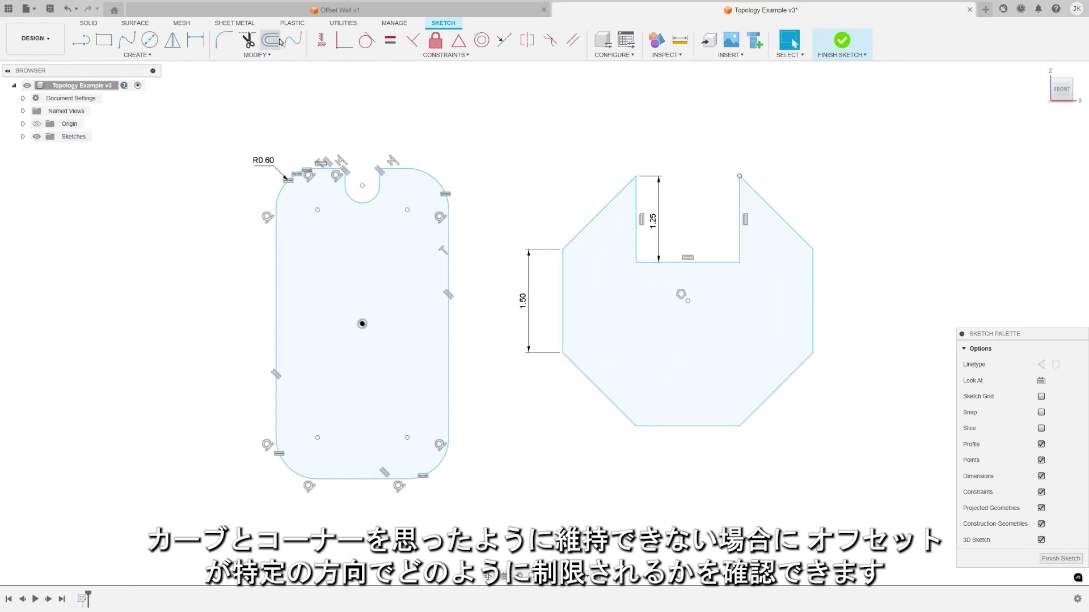
click(421, 169)
drag(421, 170, 434, 196)
click(1015, 217)
Commit the rounded offset, then offset the centre line on both sides by 1.75
key(Return)
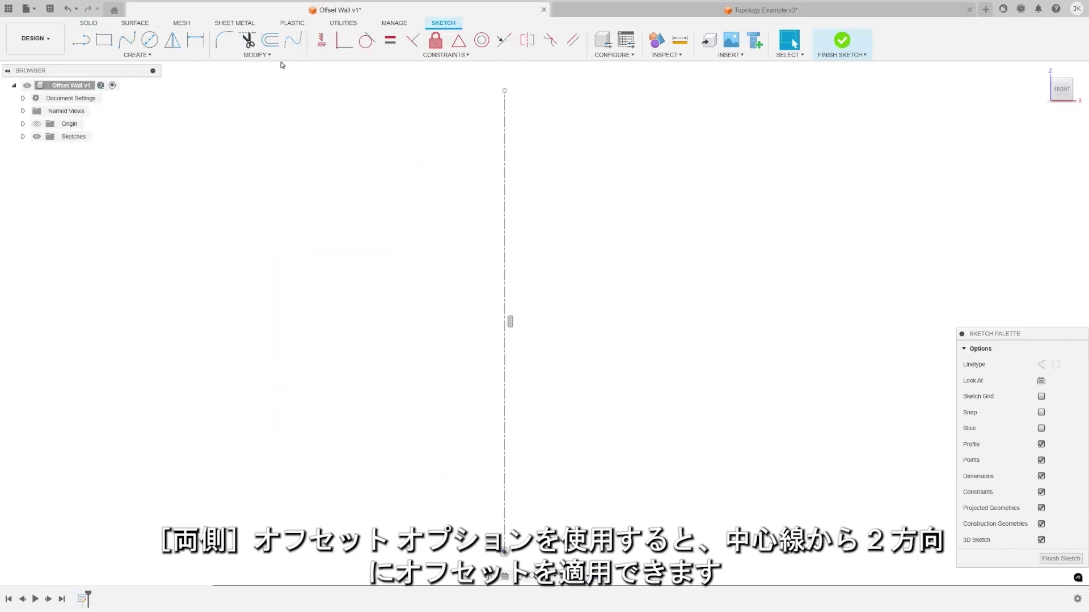
click(270, 40)
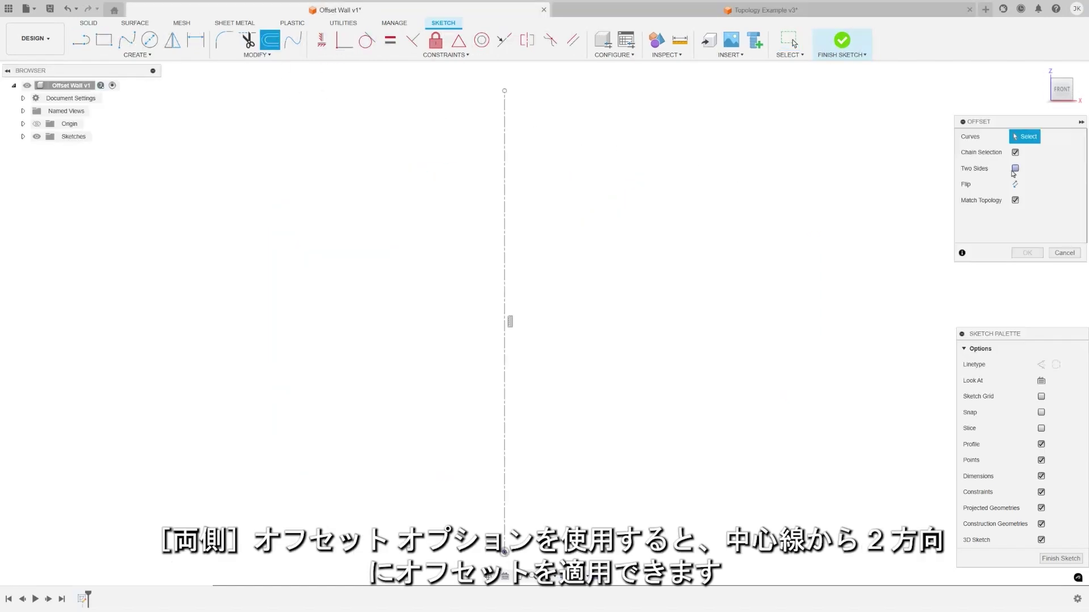
click(1015, 169)
click(504, 191)
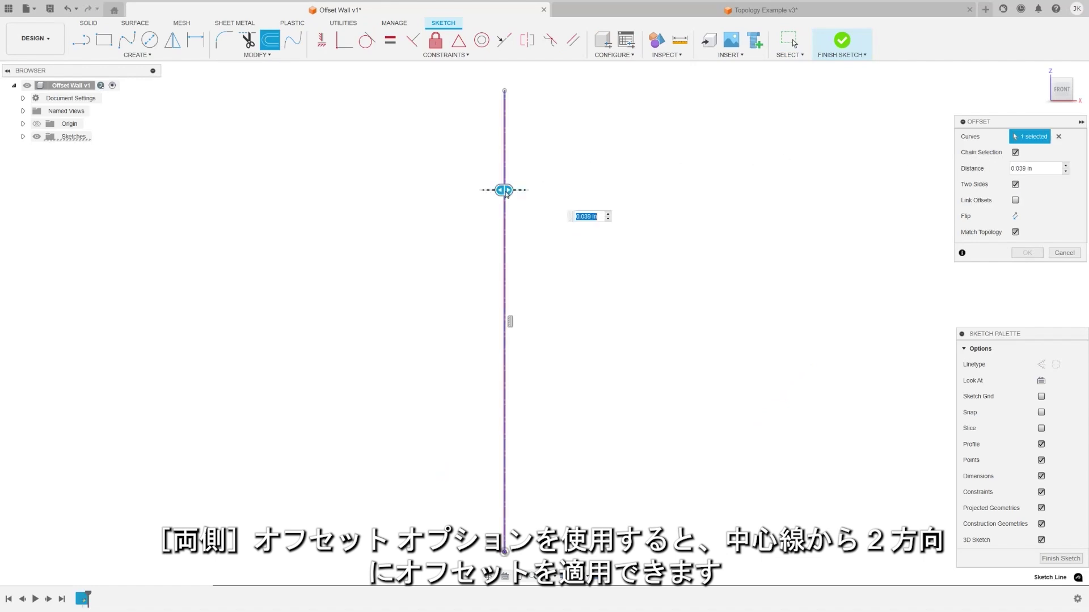
drag(517, 191, 526, 190)
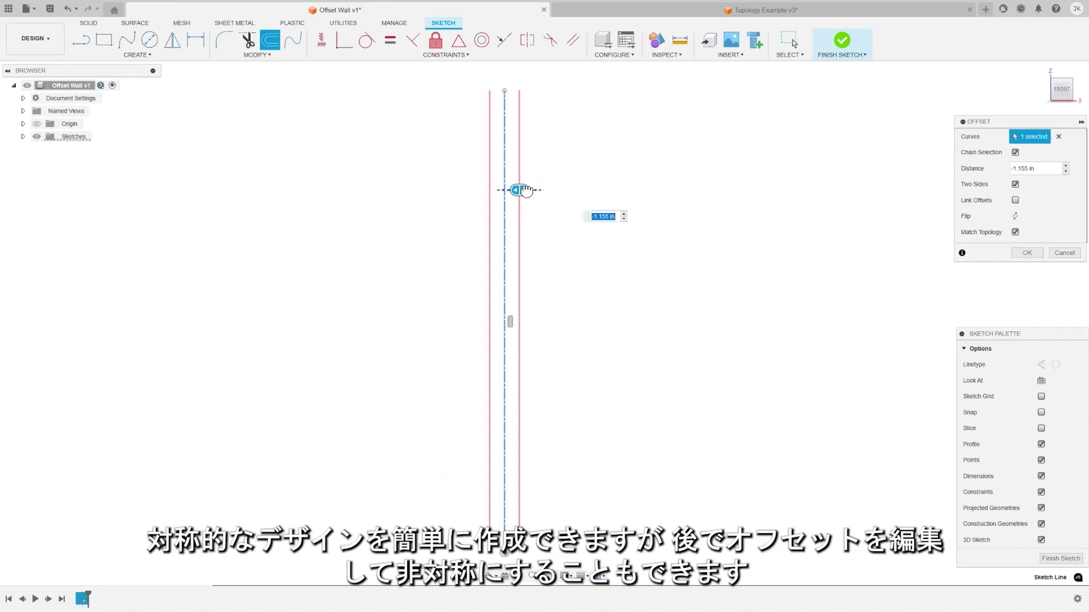
text(1.75)
key(Return)
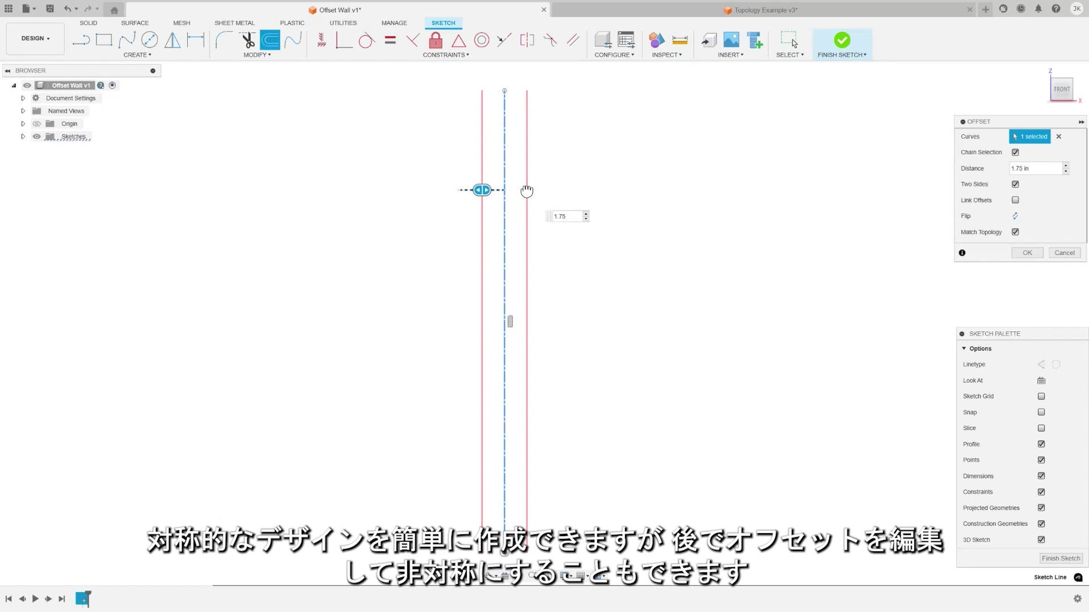
key(Return)
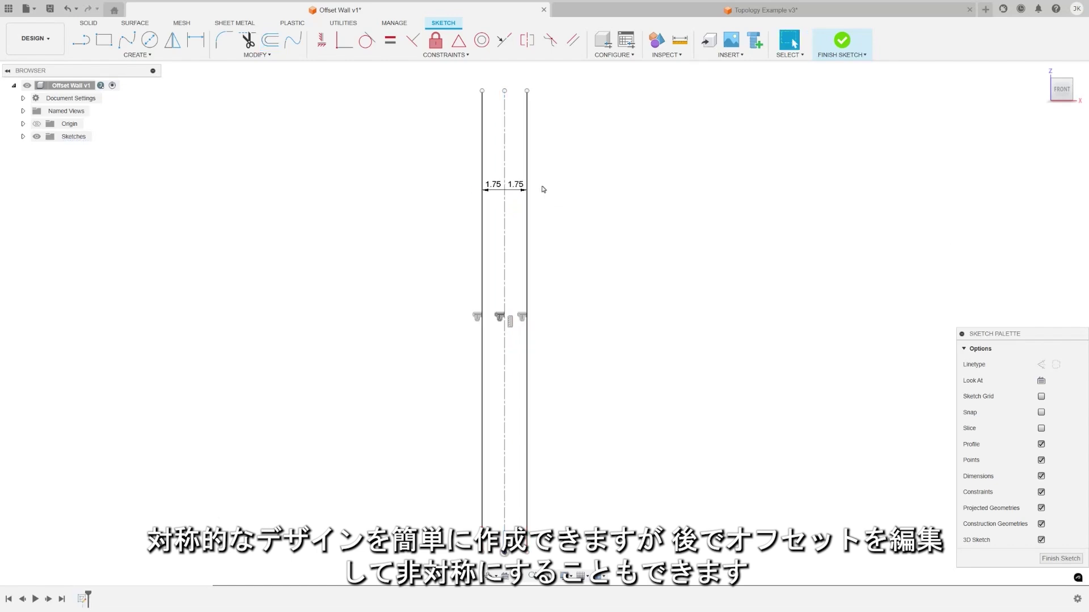
Change the right offset's dimension to 2.00 and begin a one-sided offset
double_click(518, 189)
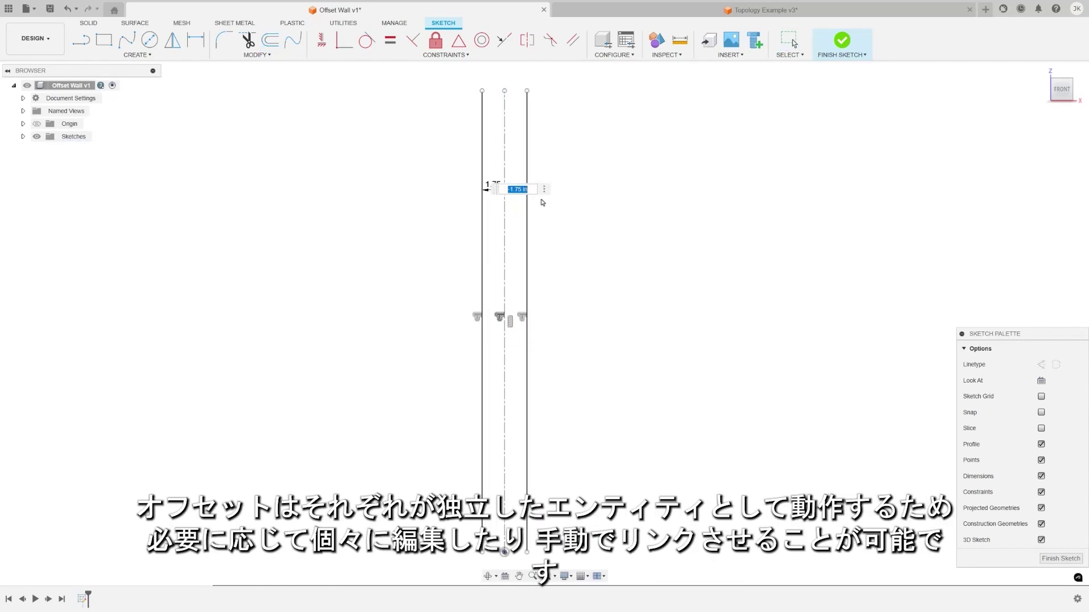
key(BackSpace)
key(Return)
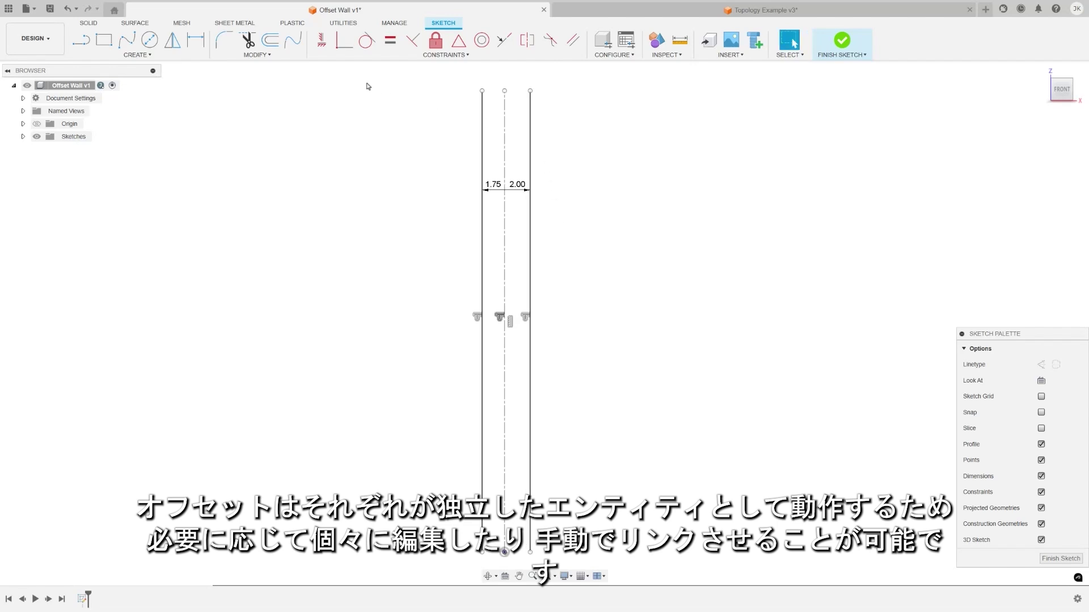
key(o)
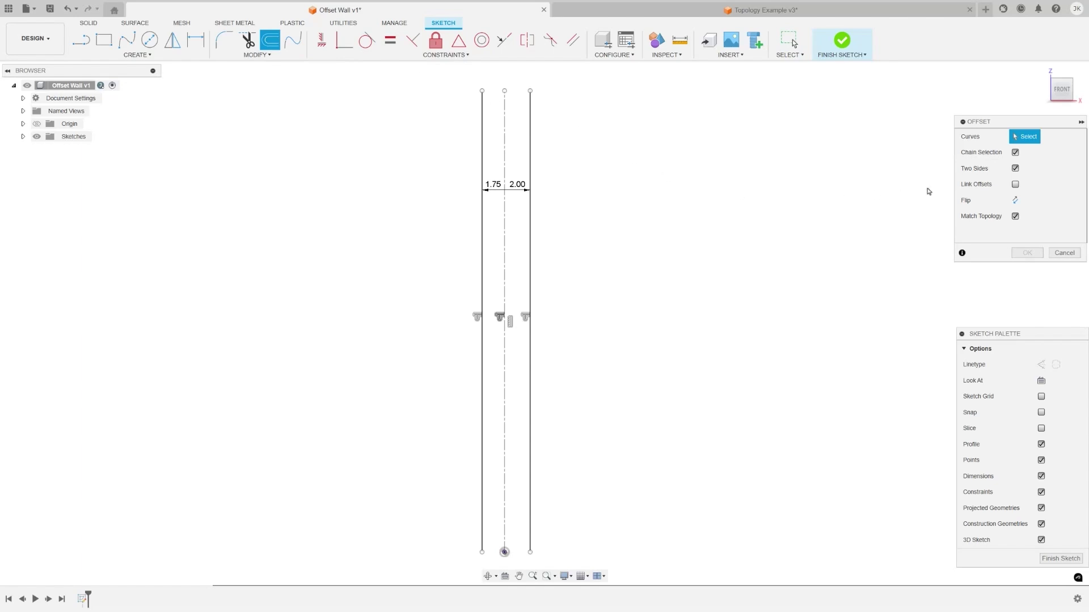
click(1015, 168)
Add wall offset lines at 19/32 in and 0.125 in from the existing lines
click(482, 253)
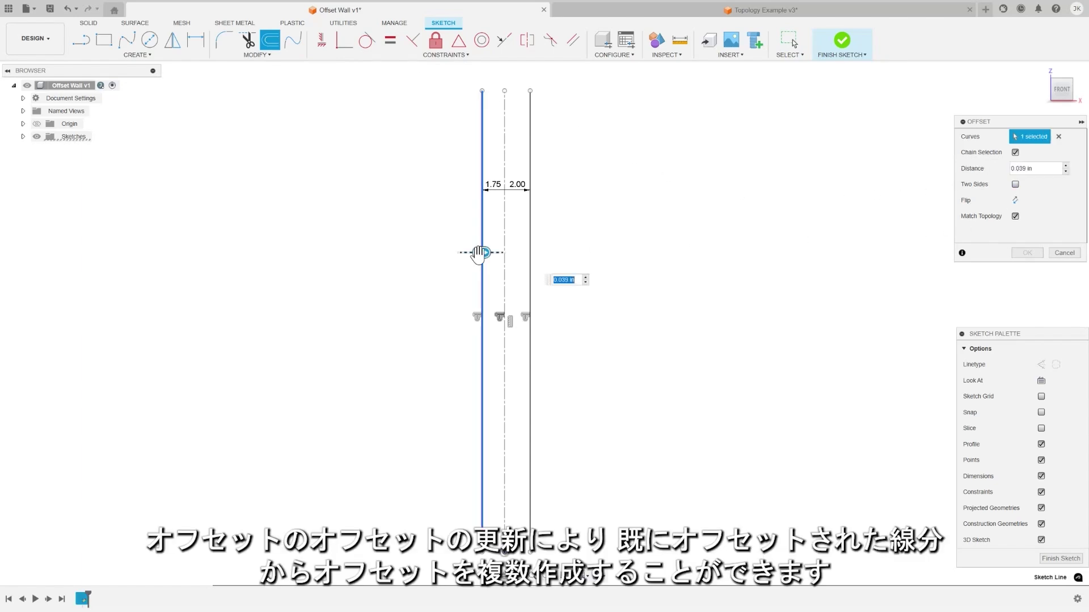
drag(479, 253, 464, 254)
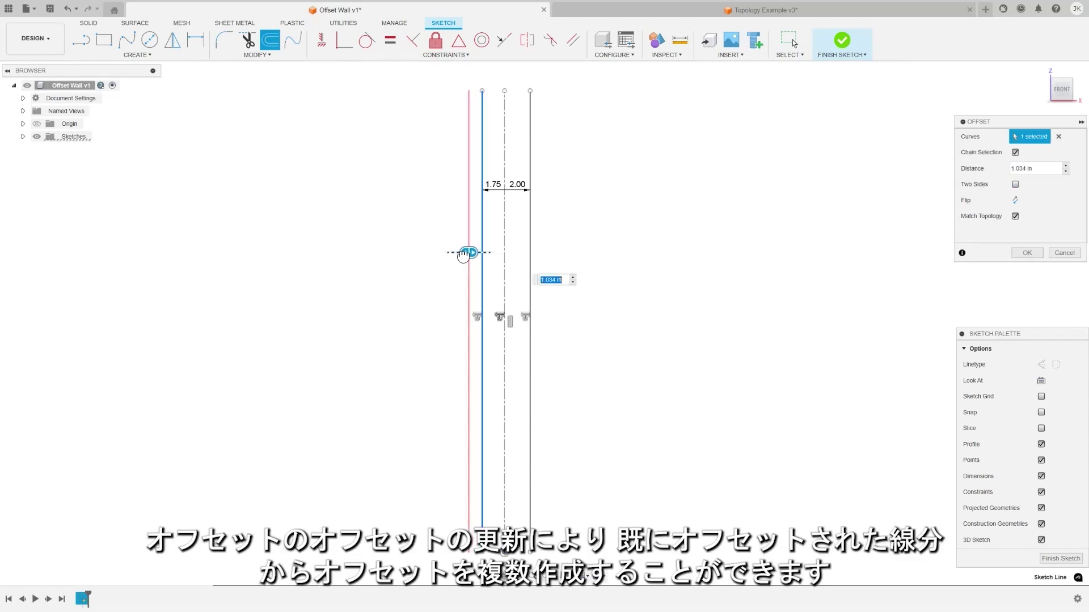
key(BackSpace)
key(Return)
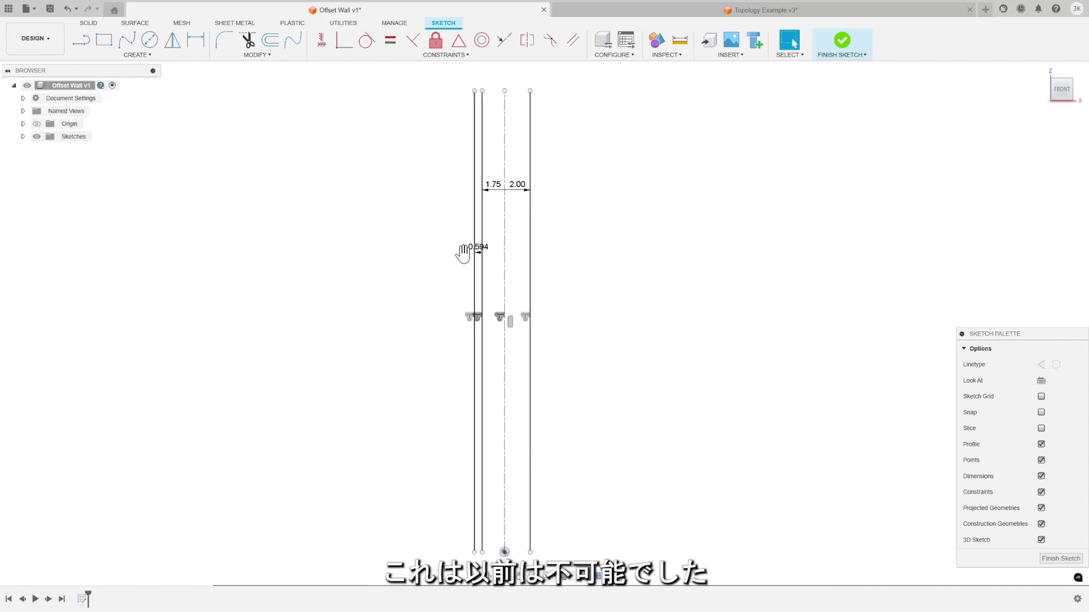
click(475, 277)
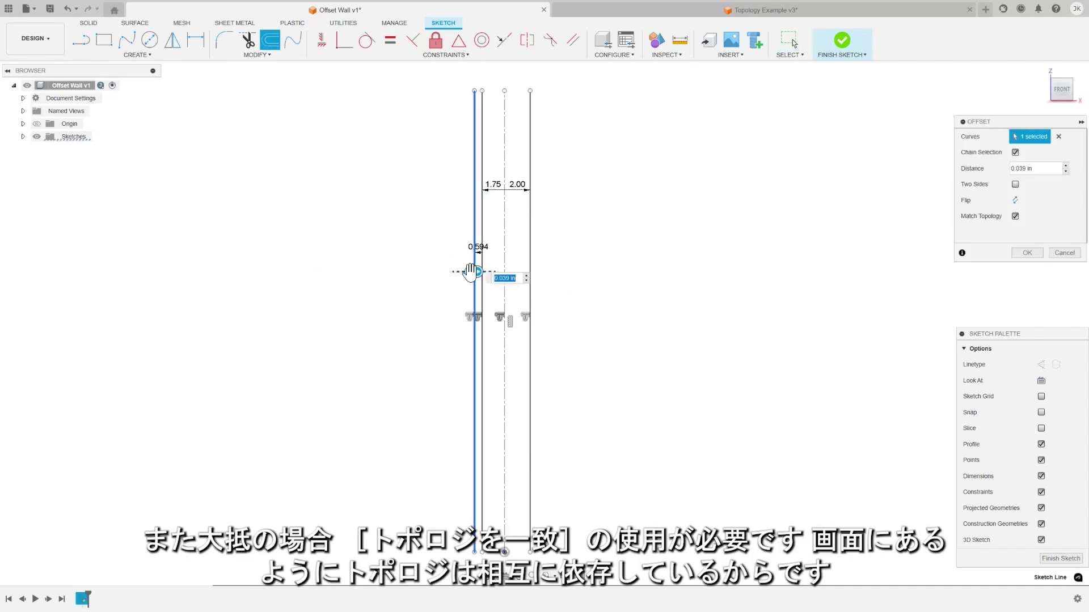
key(Return)
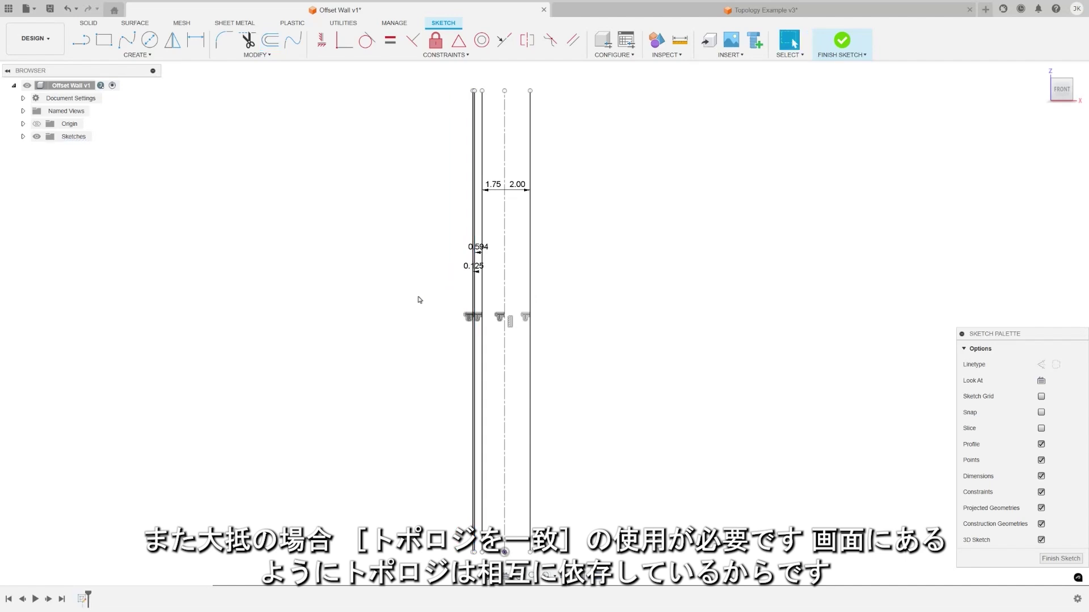
key(o)
click(474, 288)
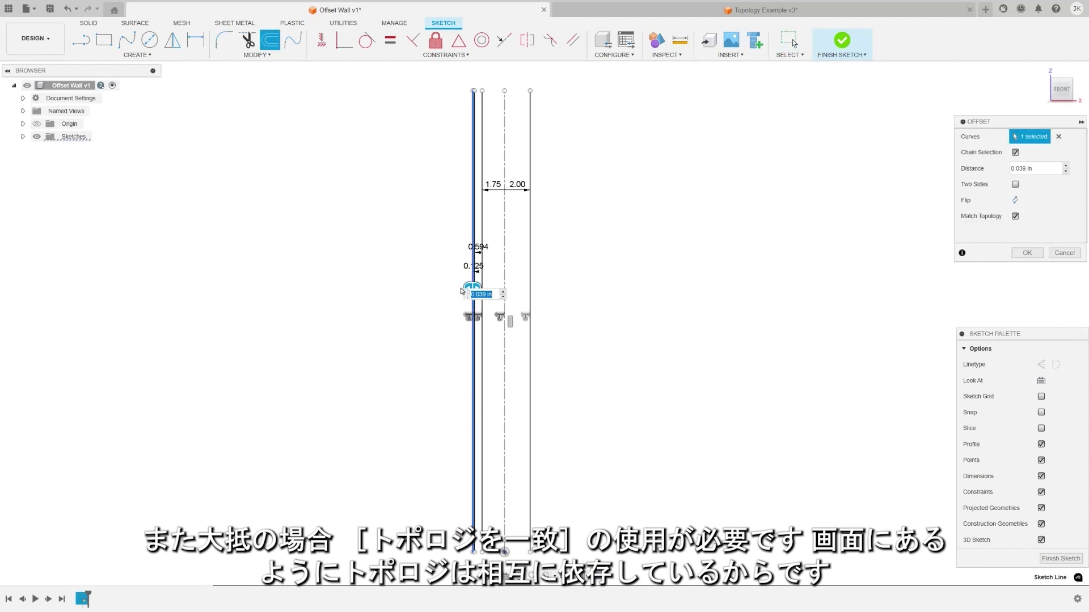
drag(466, 285, 435, 304)
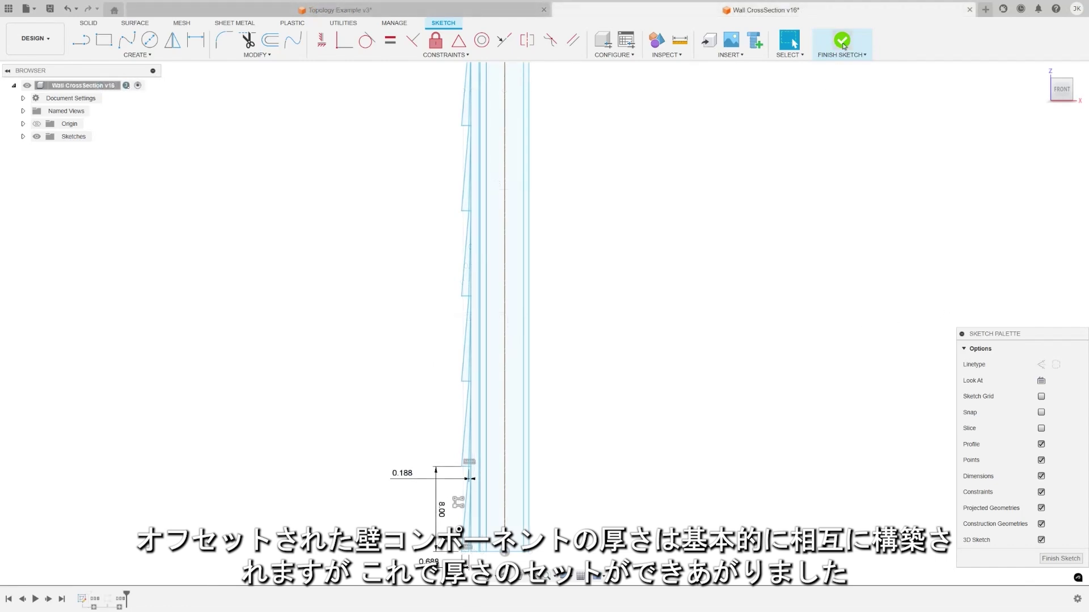
Finish the sketch and toggle Wood Siding and Vapor Barrier visibility off and back on
click(842, 41)
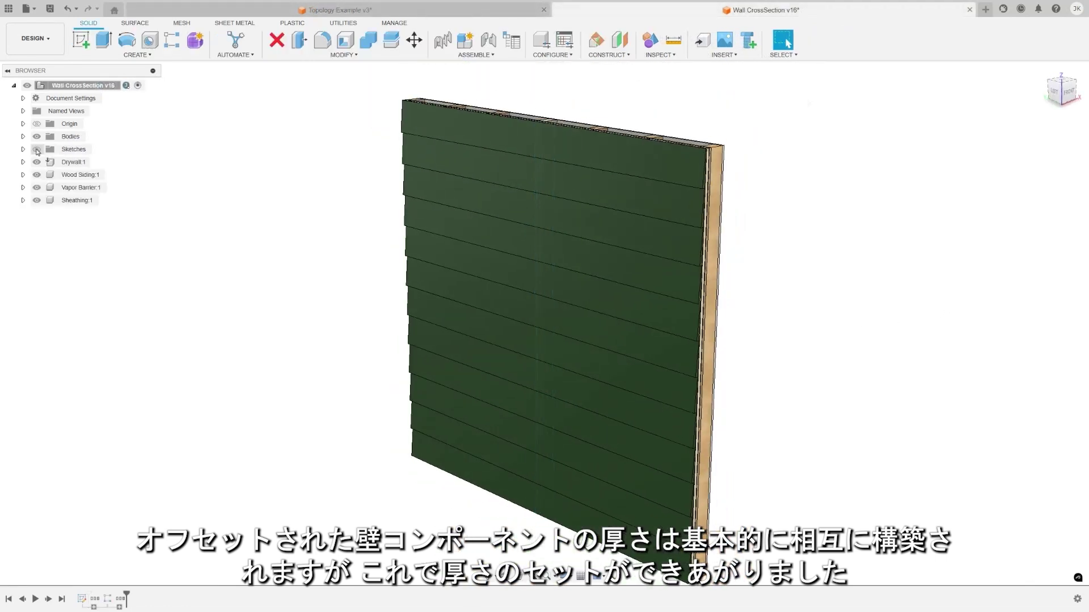
click(37, 174)
click(37, 188)
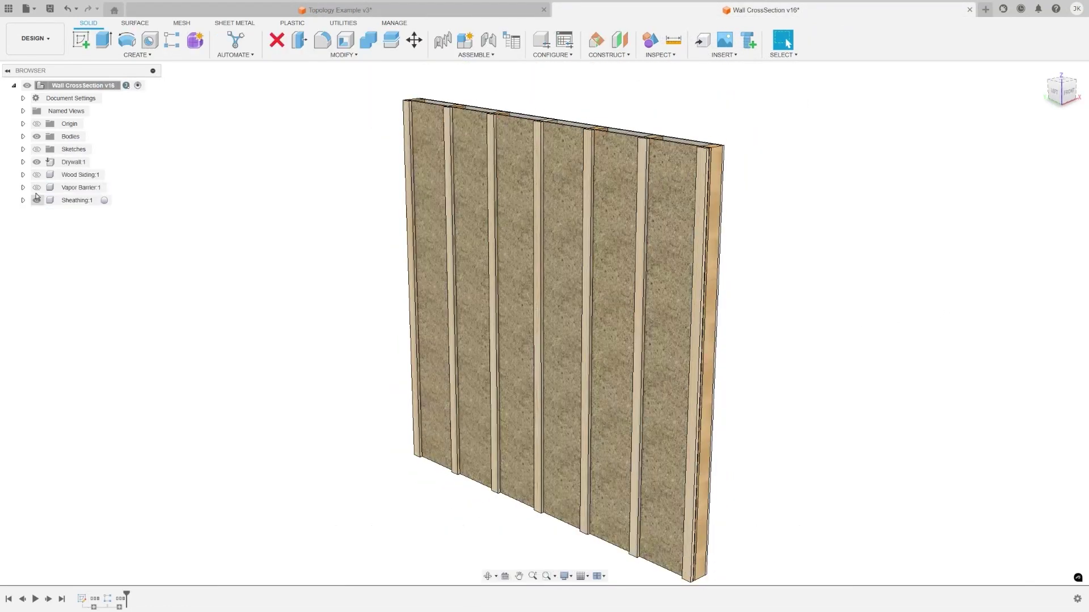
click(36, 187)
click(37, 174)
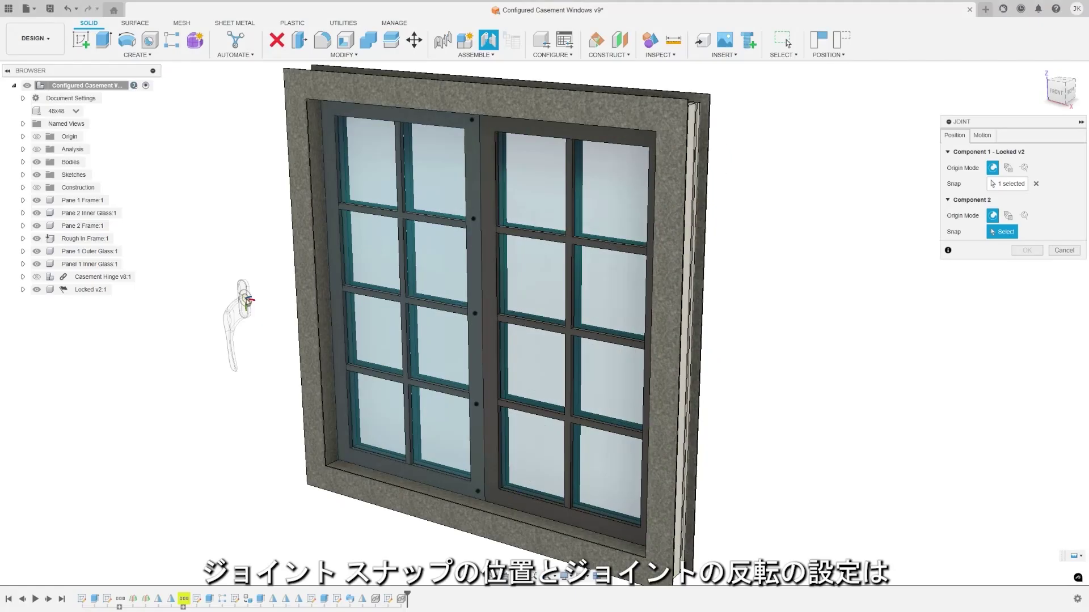
With 48x48 active, make Rigid 4's Component 2 snap configurable and add a new snap
click(476, 315)
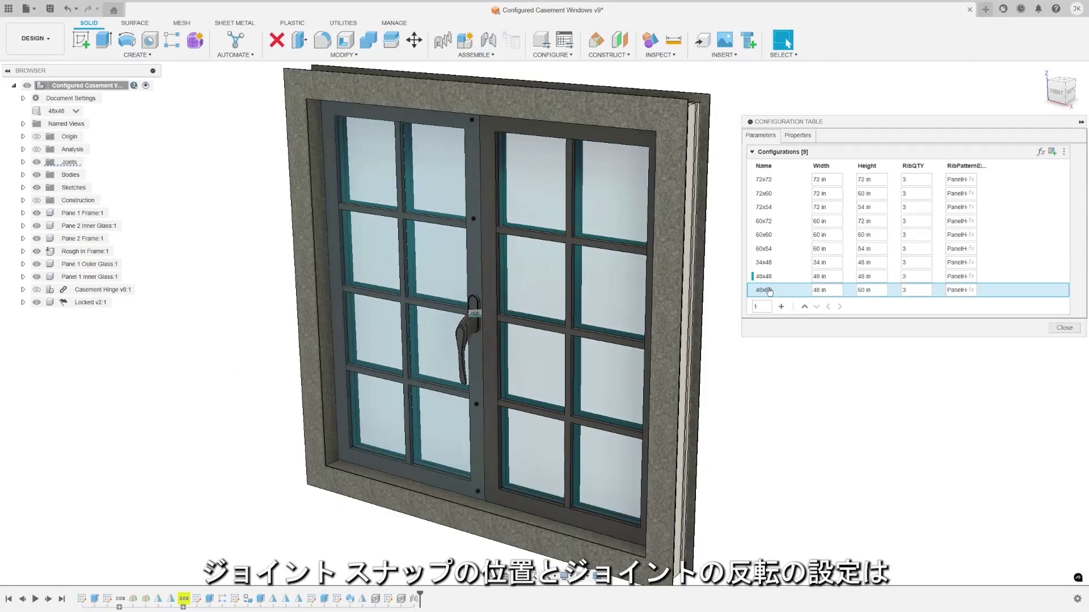
click(763, 276)
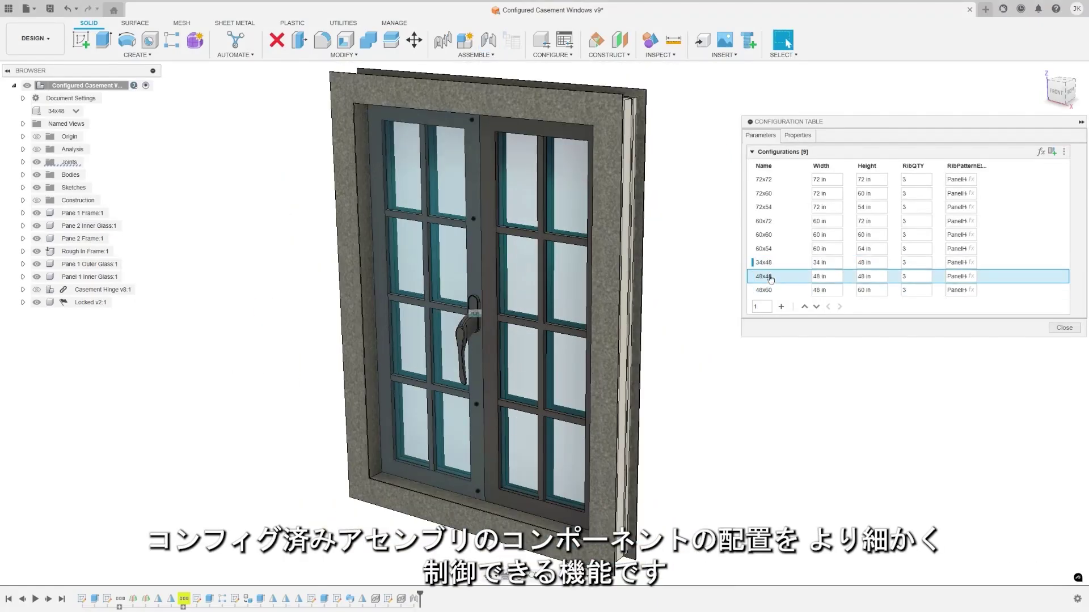
right_click(415, 599)
click(440, 509)
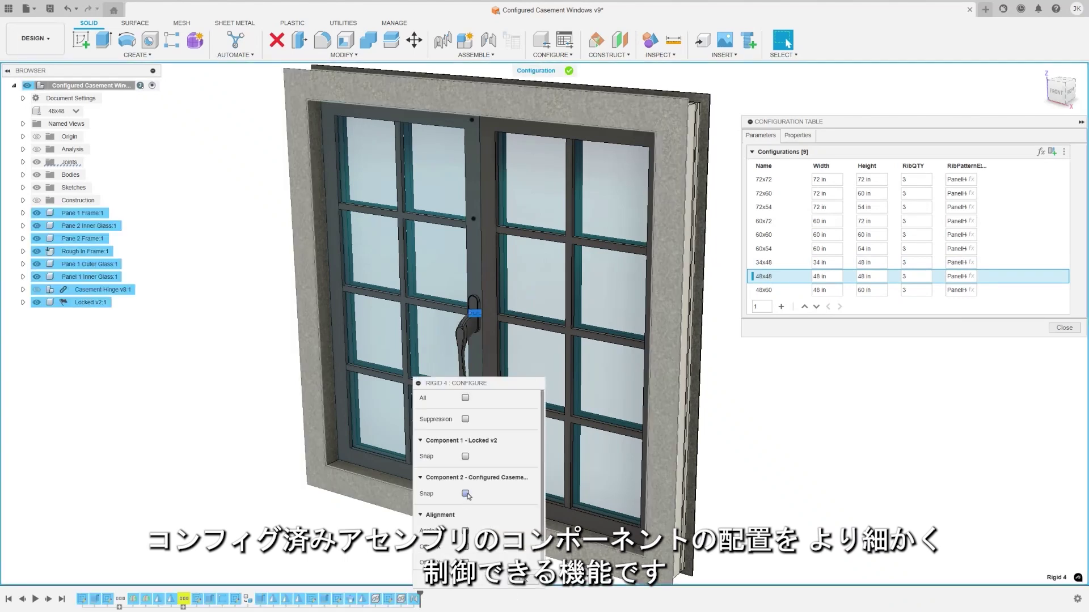
click(465, 494)
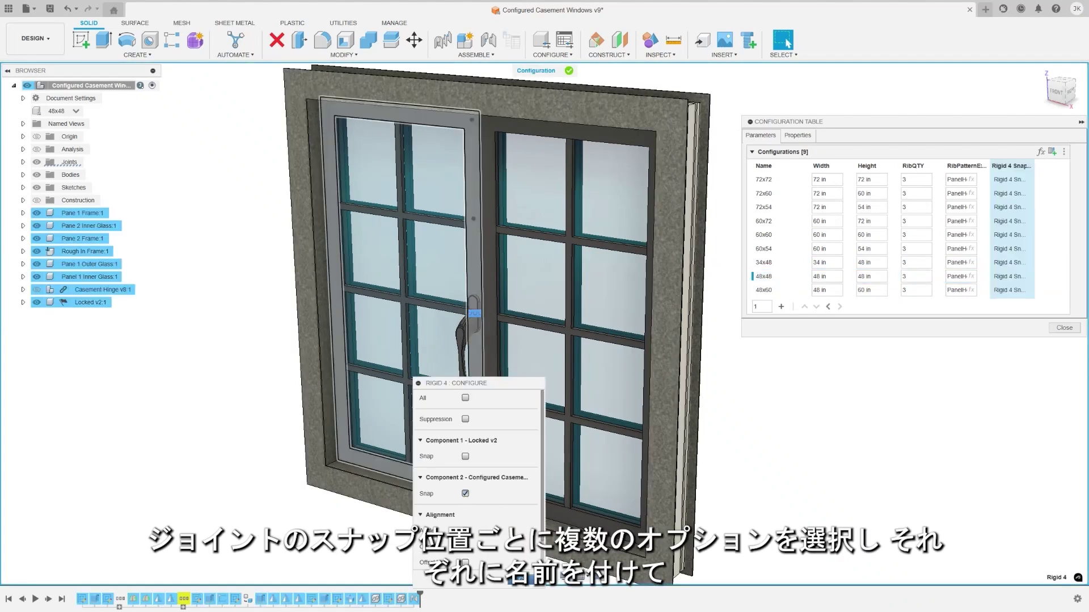
click(523, 586)
click(1011, 276)
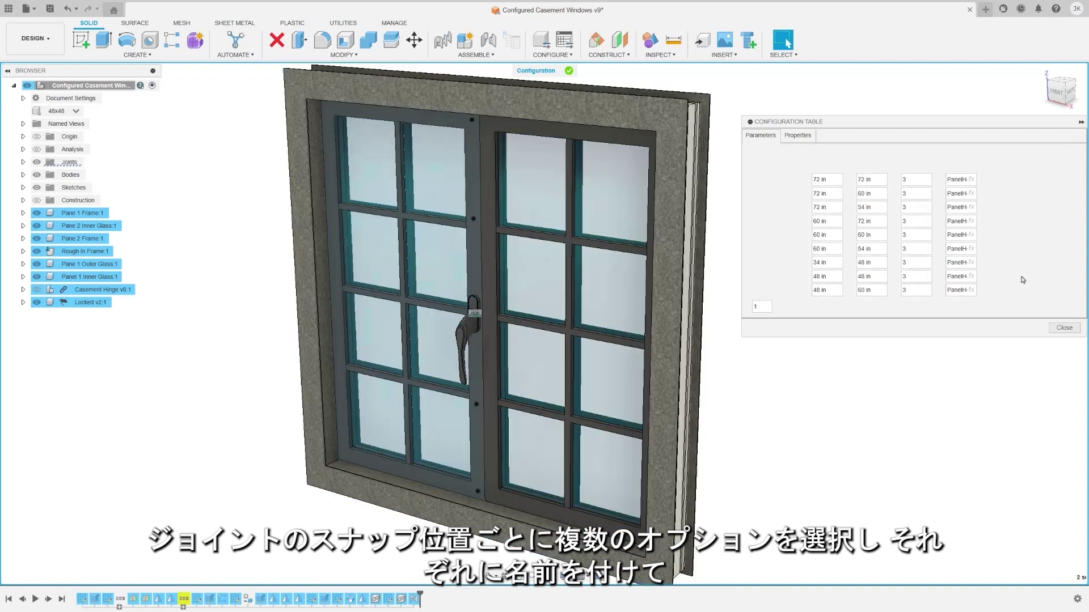
click(1013, 301)
Create the LowerThirds snap at the lower hinge point, then compare 48x60, 48x48 and 34x48
text(LowerThirds)
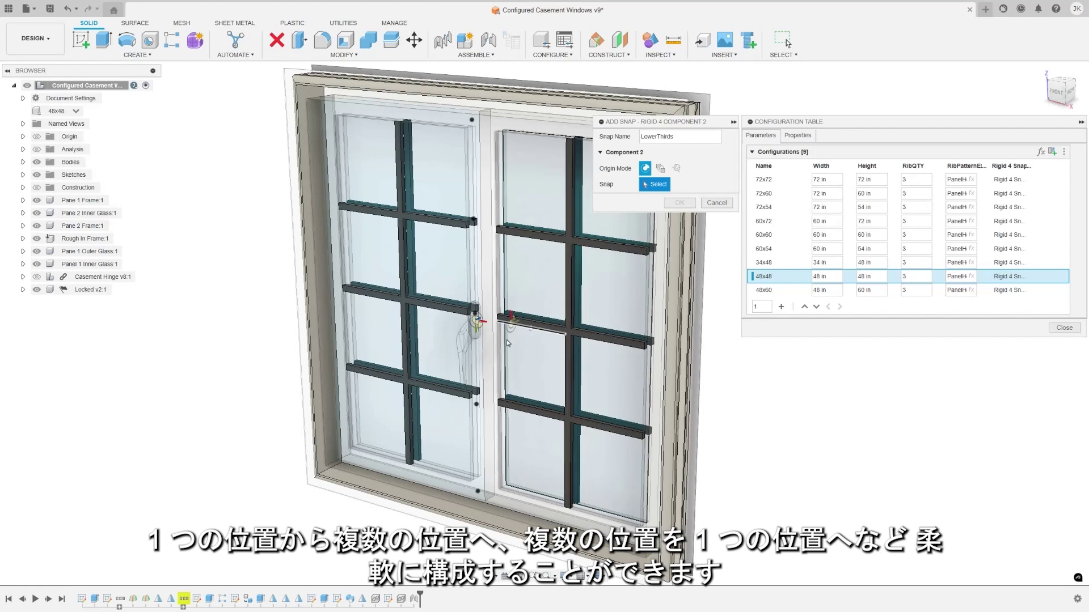
click(477, 409)
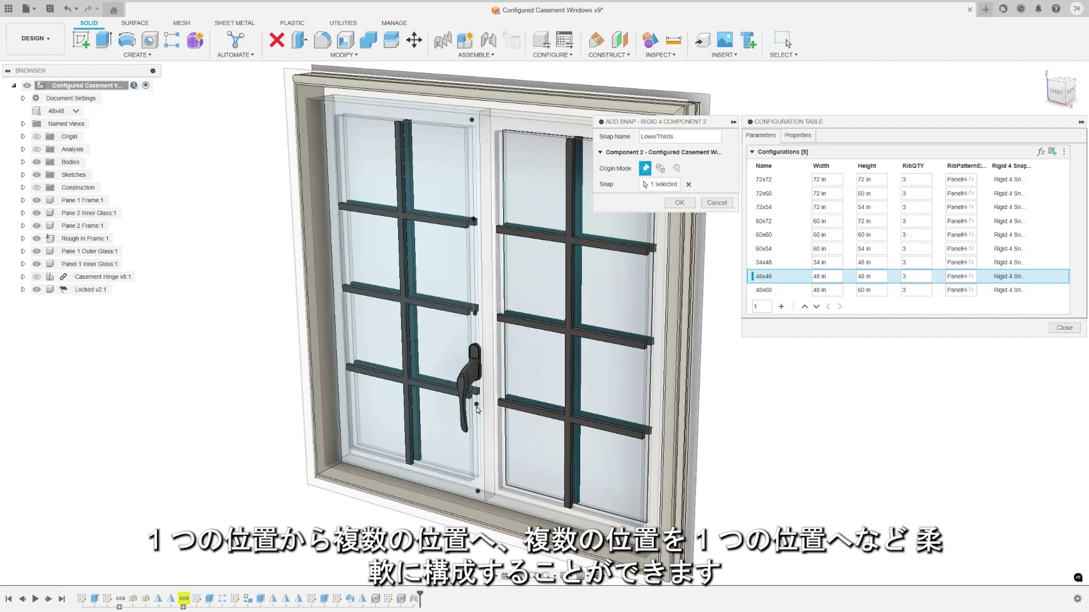
click(679, 202)
click(778, 292)
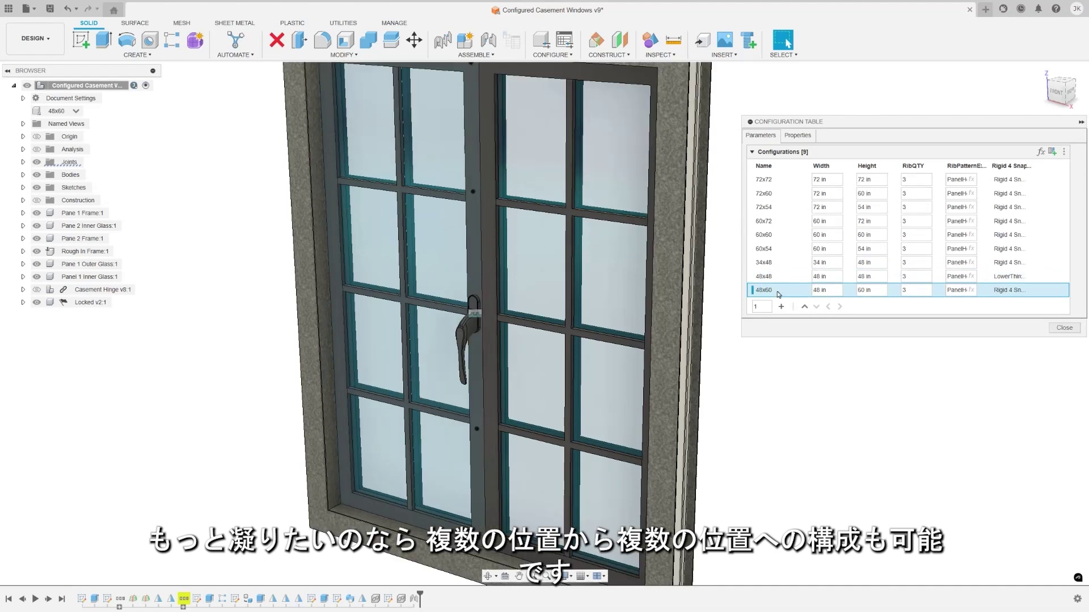
click(779, 278)
click(778, 267)
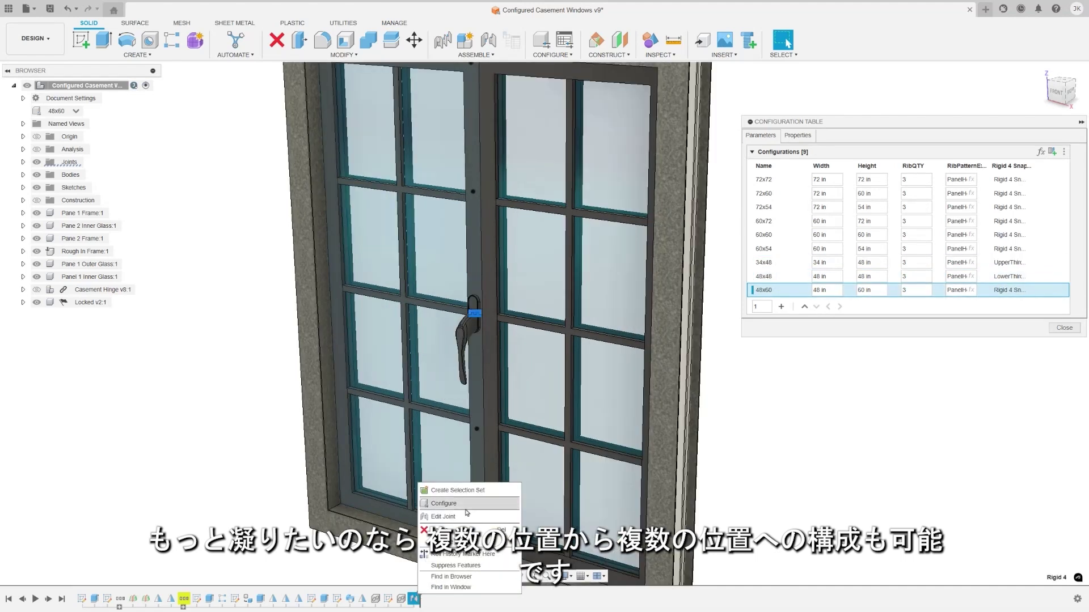
Make Rigid 4's Component 1 snap configurable as well
click(465, 494)
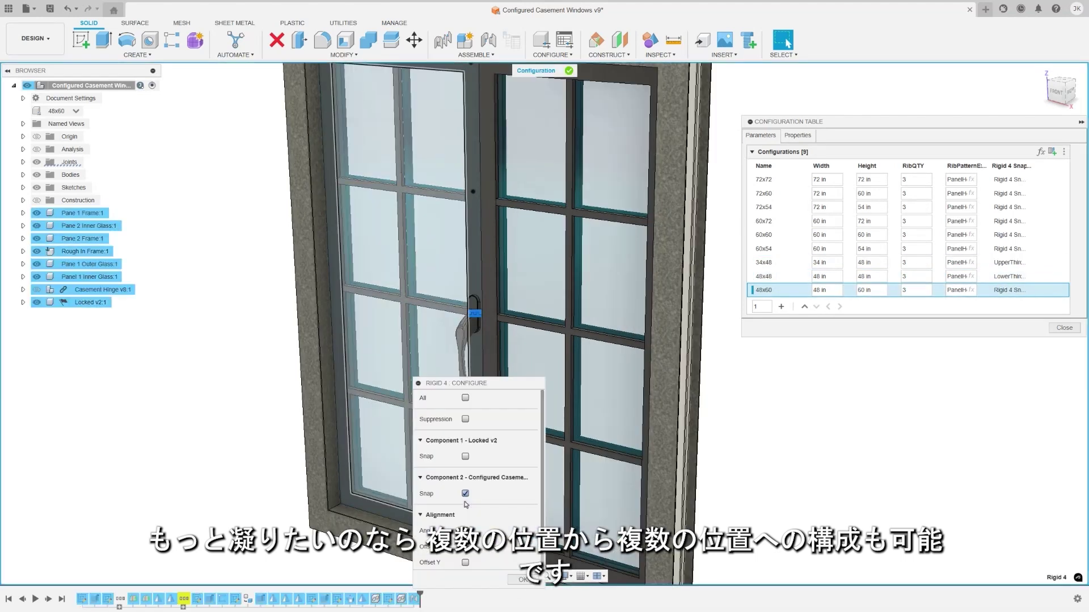
click(465, 456)
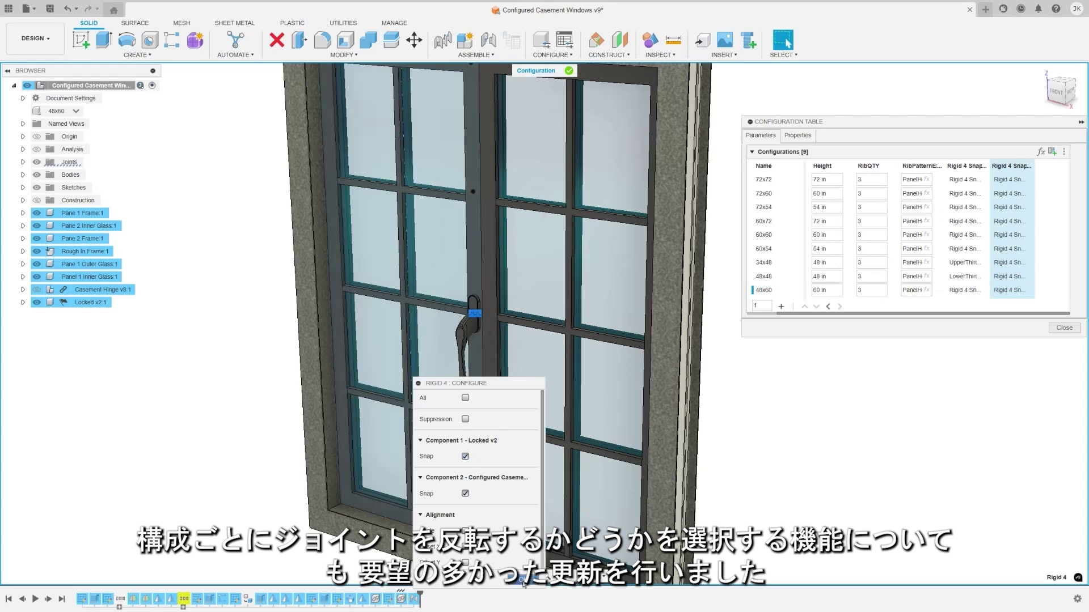
click(521, 580)
Add a new snap for the 48x60 configuration targeting the handle
click(1009, 290)
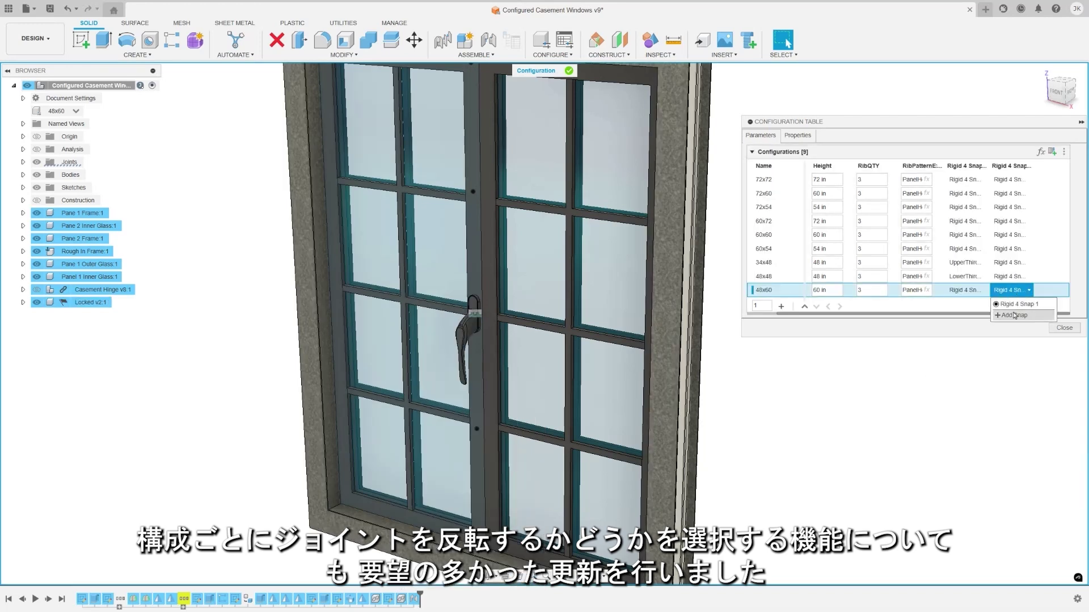
click(1015, 316)
click(476, 339)
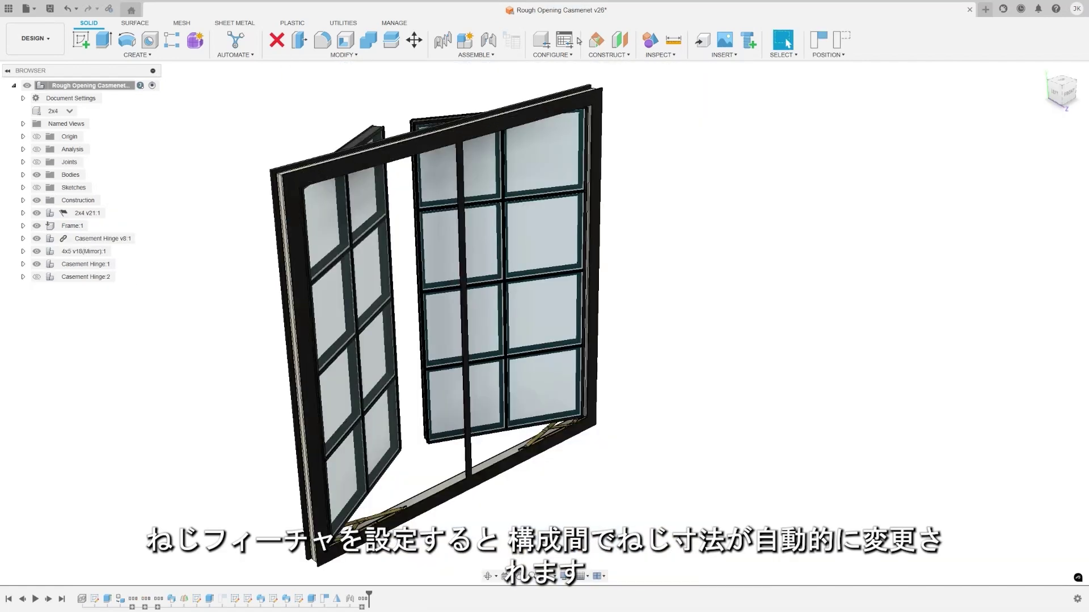
Open the configuration table and switch from Configuration 7 to Configuration 8 (4x4)
click(569, 43)
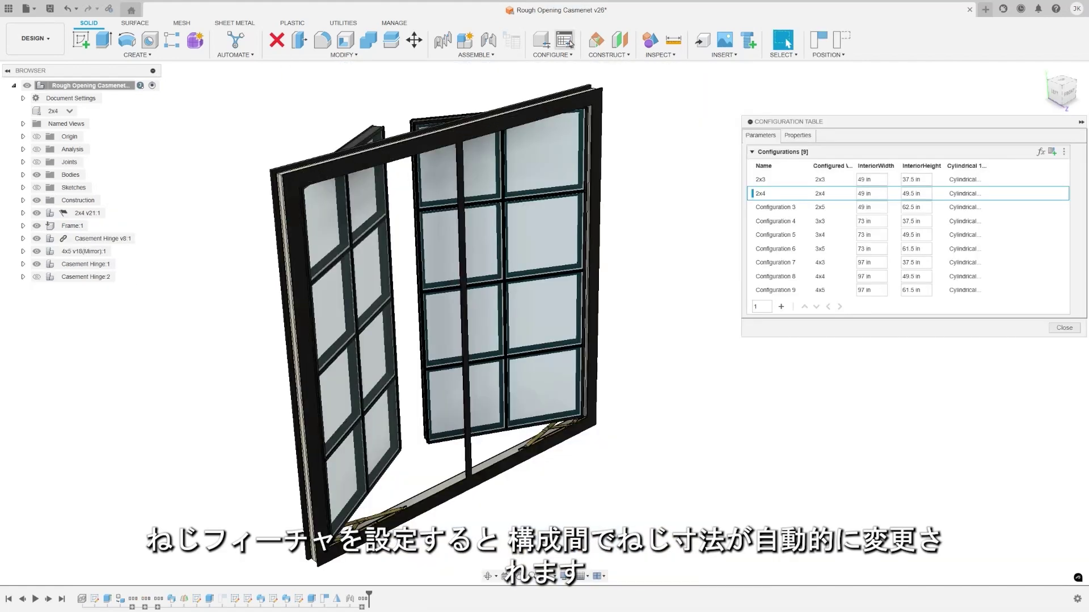
click(785, 264)
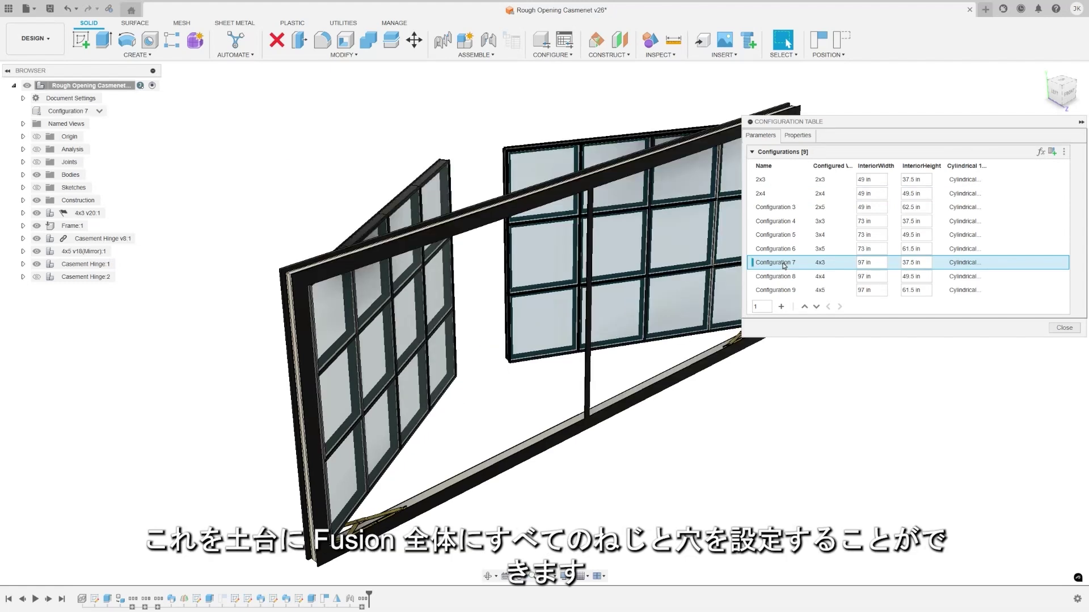
click(783, 278)
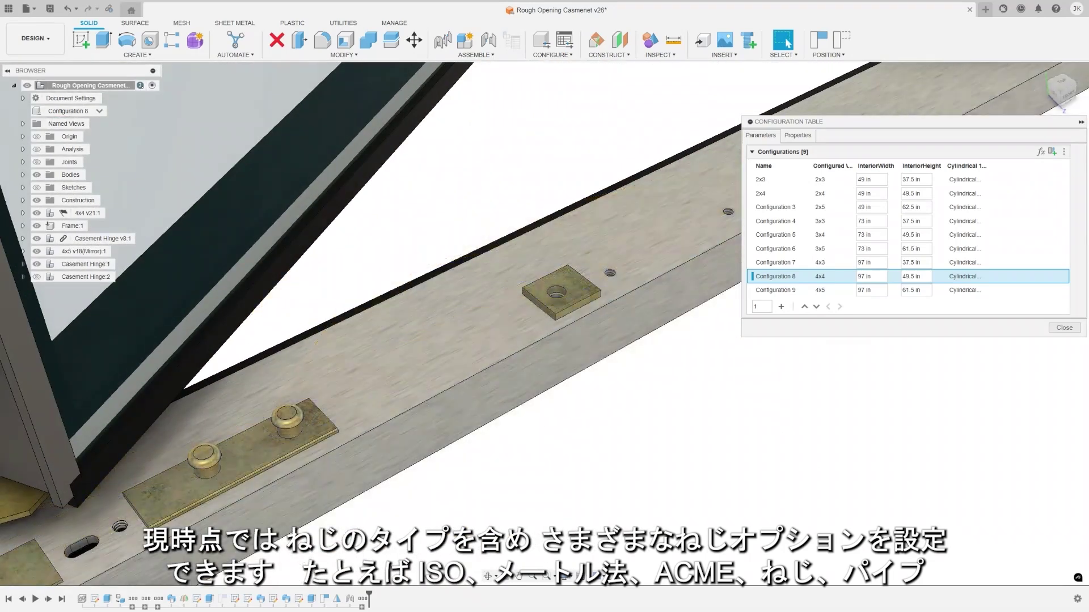
click(362, 606)
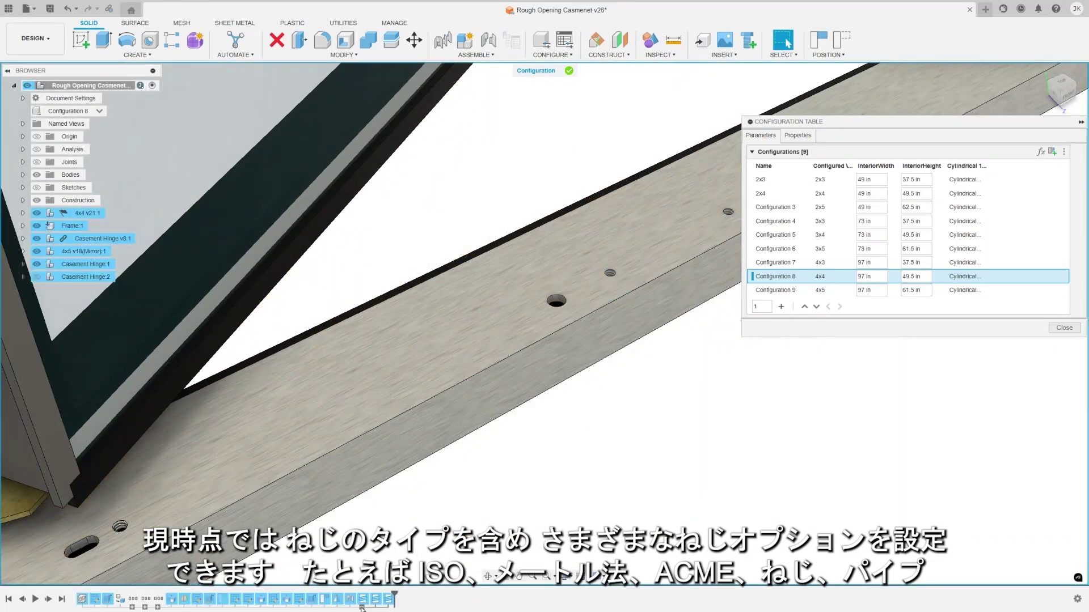
Make all Thread3 settings configurable through the thread's Configure option
right_click(389, 600)
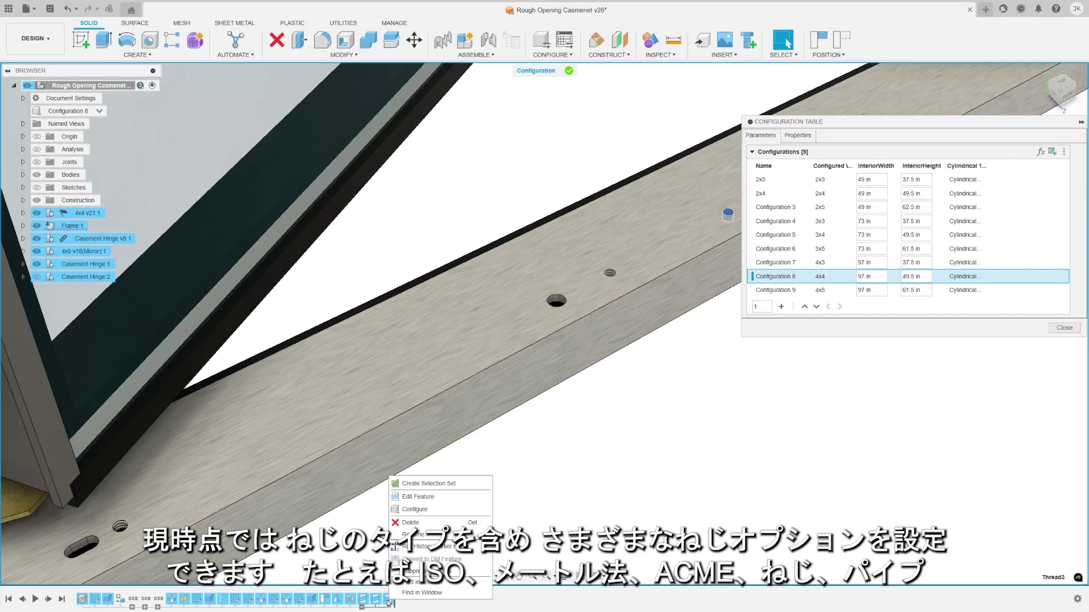
click(431, 509)
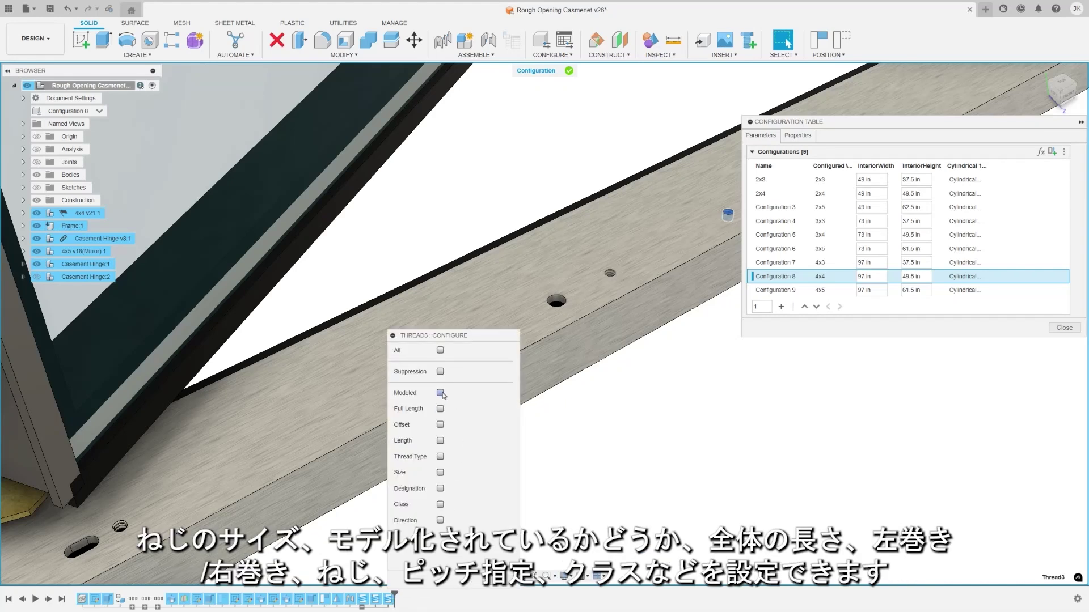
click(440, 351)
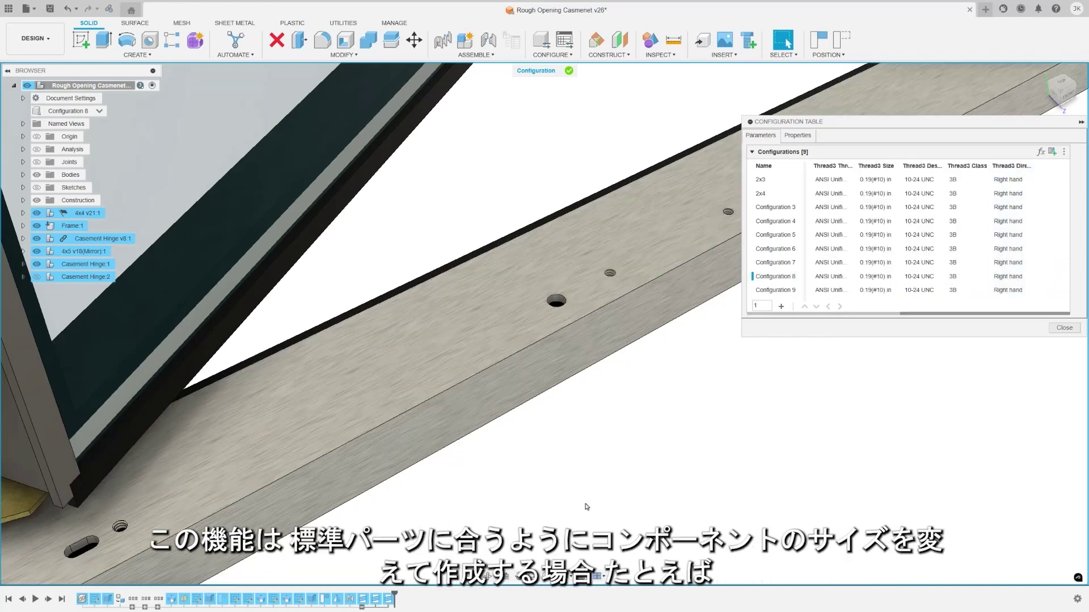
Move the Thread3 columns into a new theme table and rename it starting with 'Th'
scroll(1002, 171, left, 3)
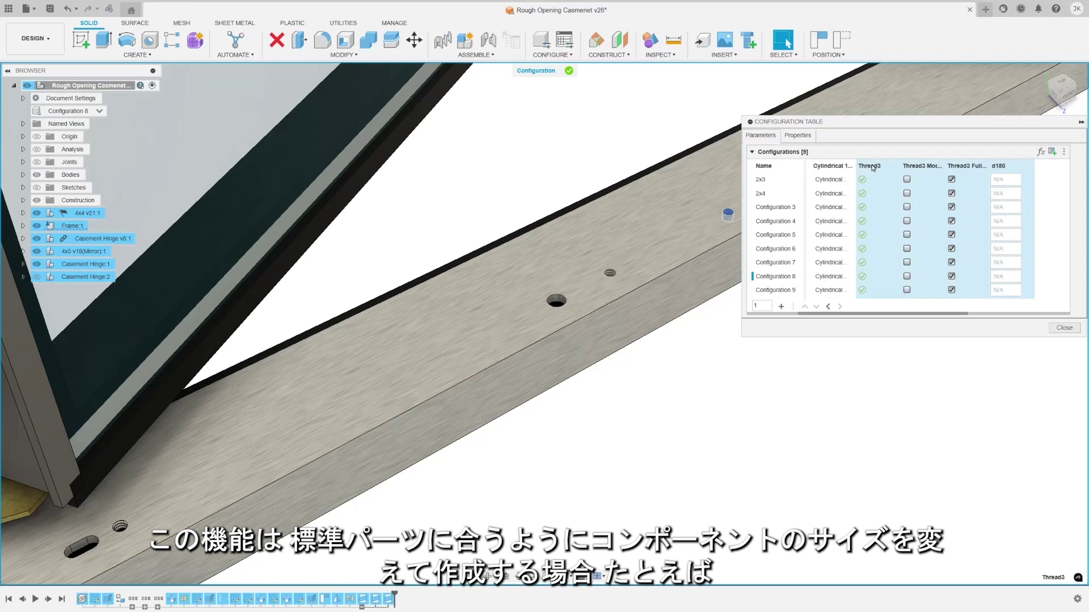
right_click(874, 170)
click(927, 176)
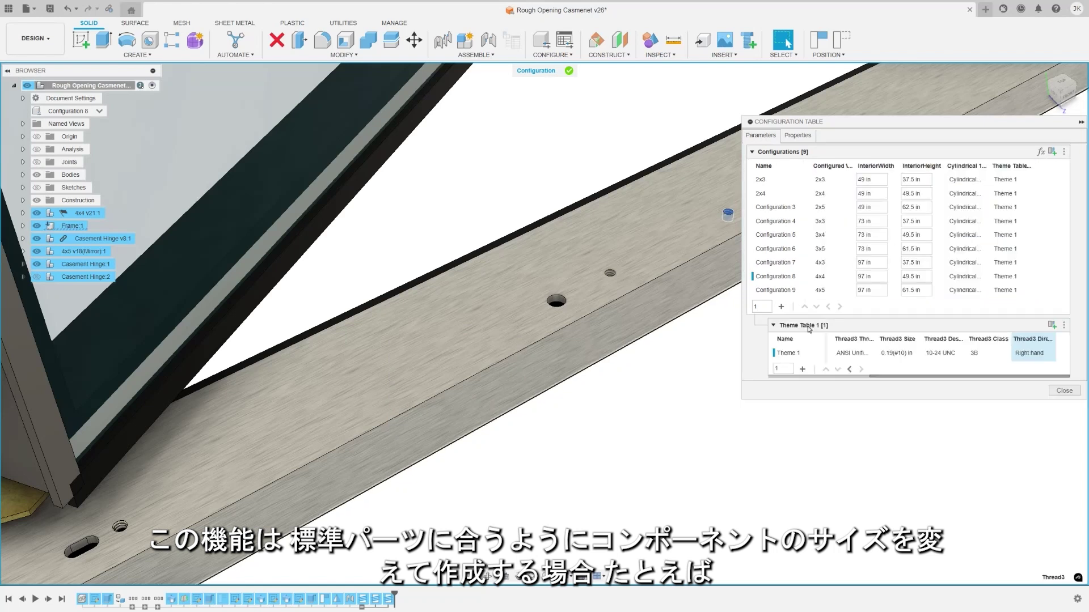
double_click(799, 325)
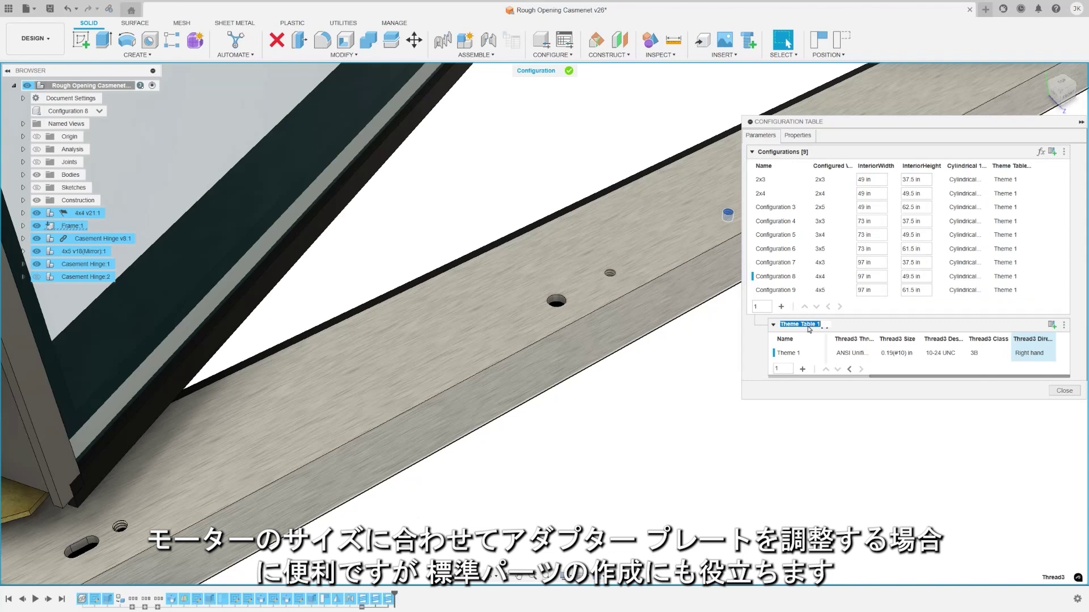
text(Th)
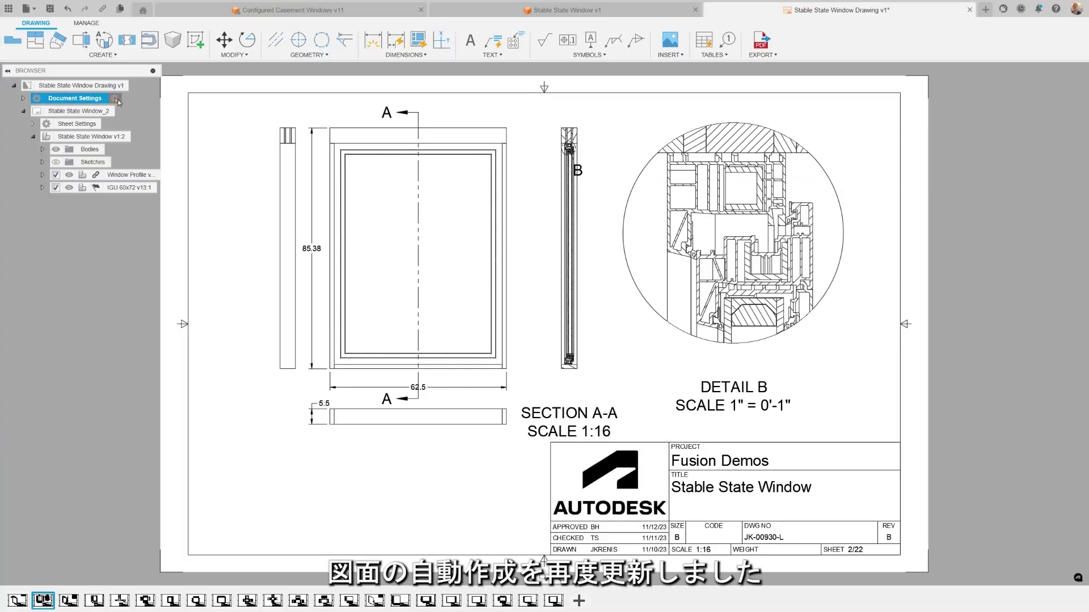
Set hole preference to Dimension, parts lists top left (ISO) and bottom right (ortho), and push to template
click(116, 99)
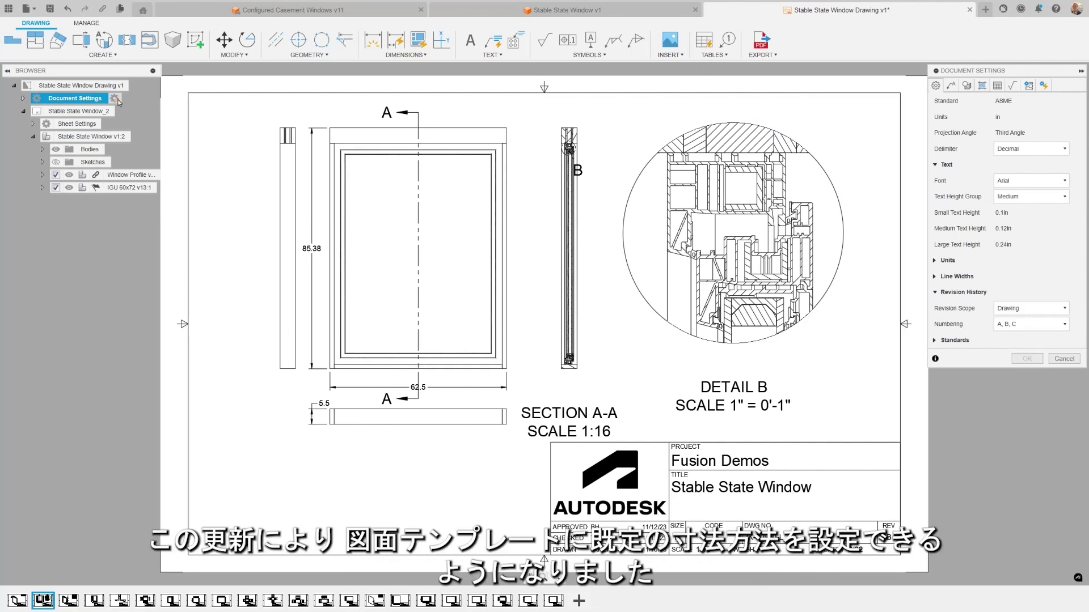
click(1044, 86)
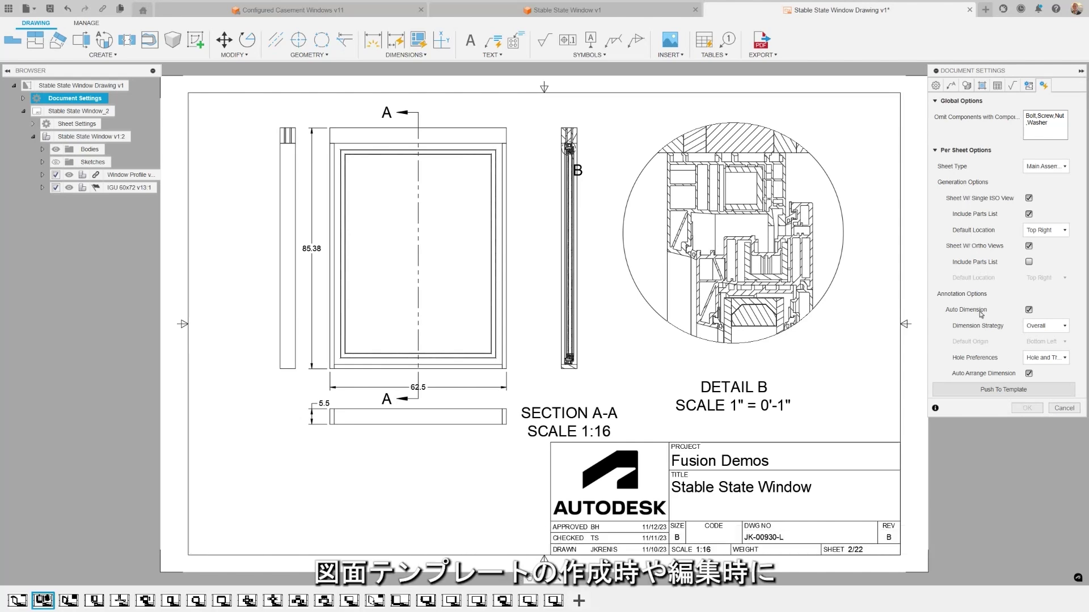
click(1043, 359)
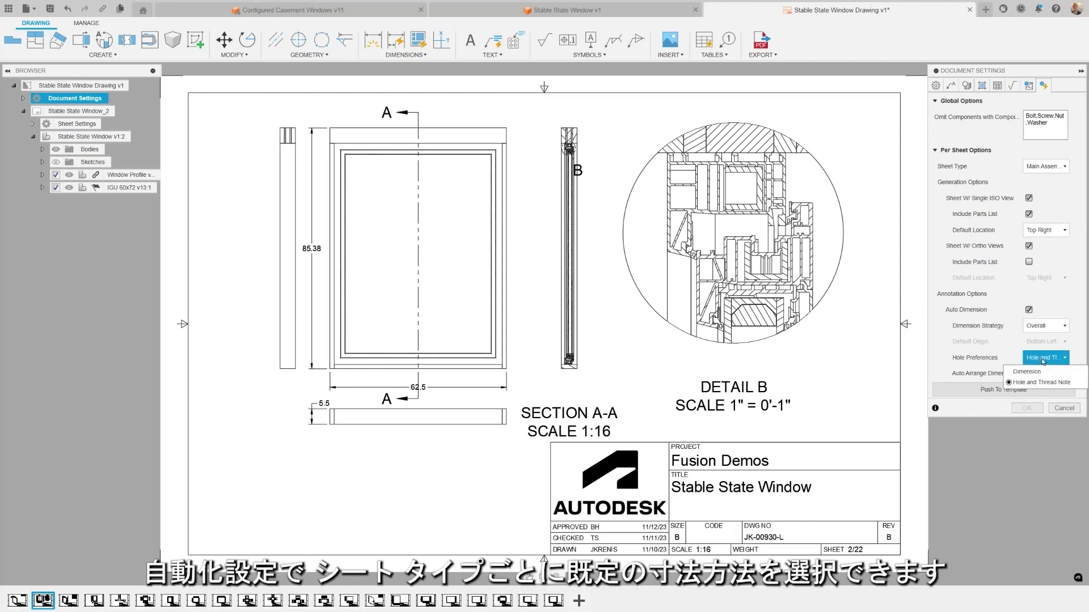
click(1042, 372)
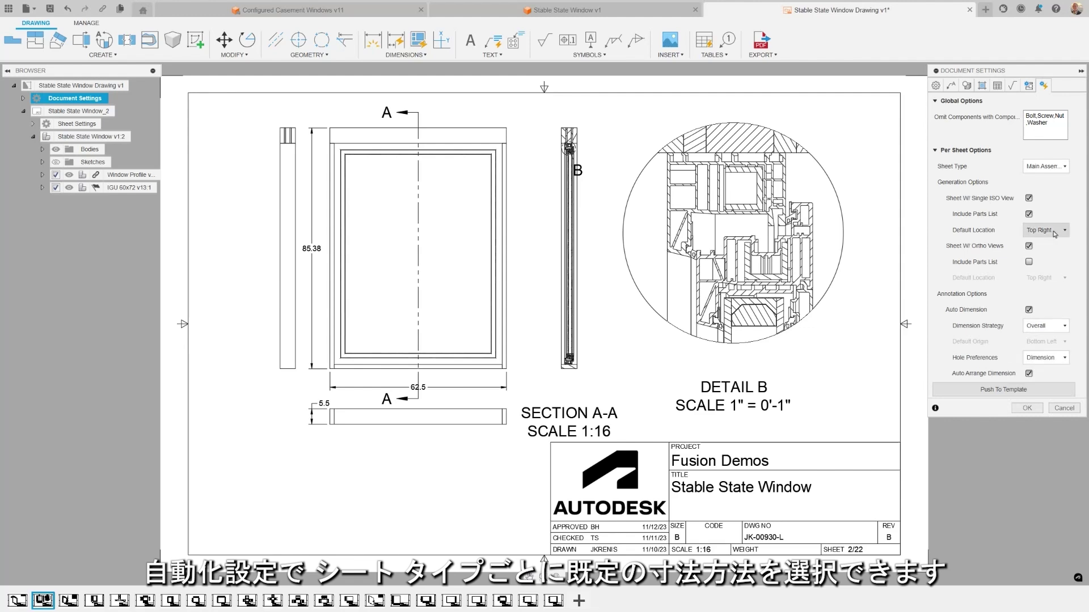
click(1054, 234)
click(1053, 267)
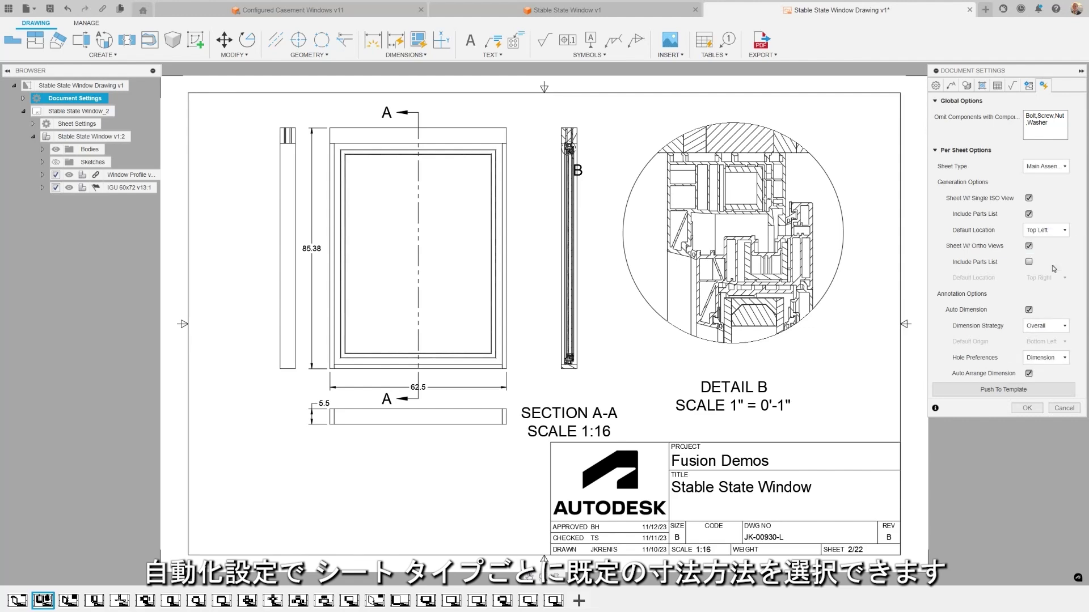
click(1029, 262)
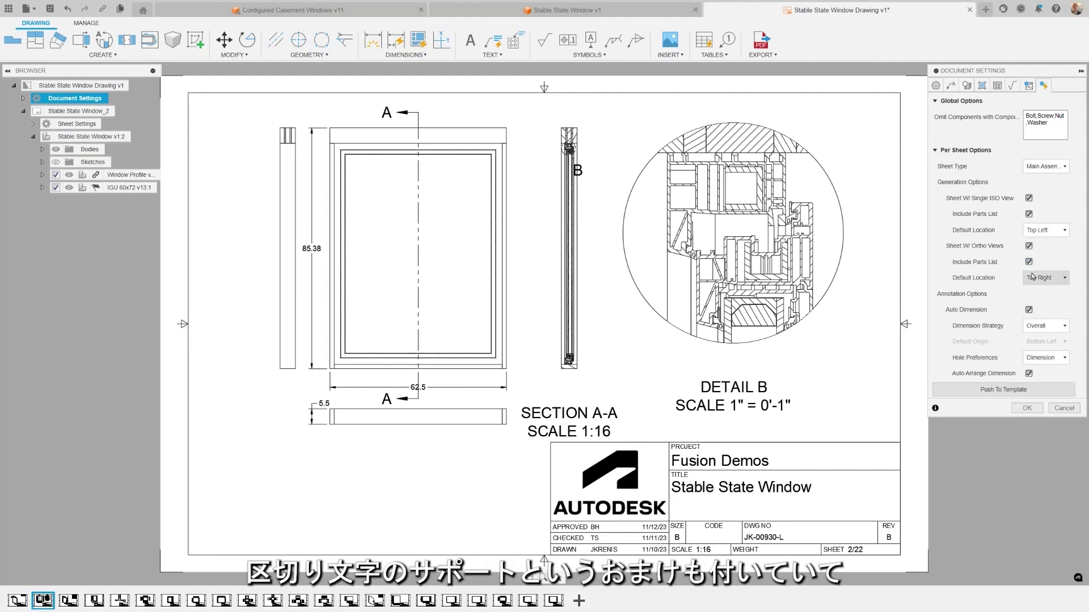
click(1034, 279)
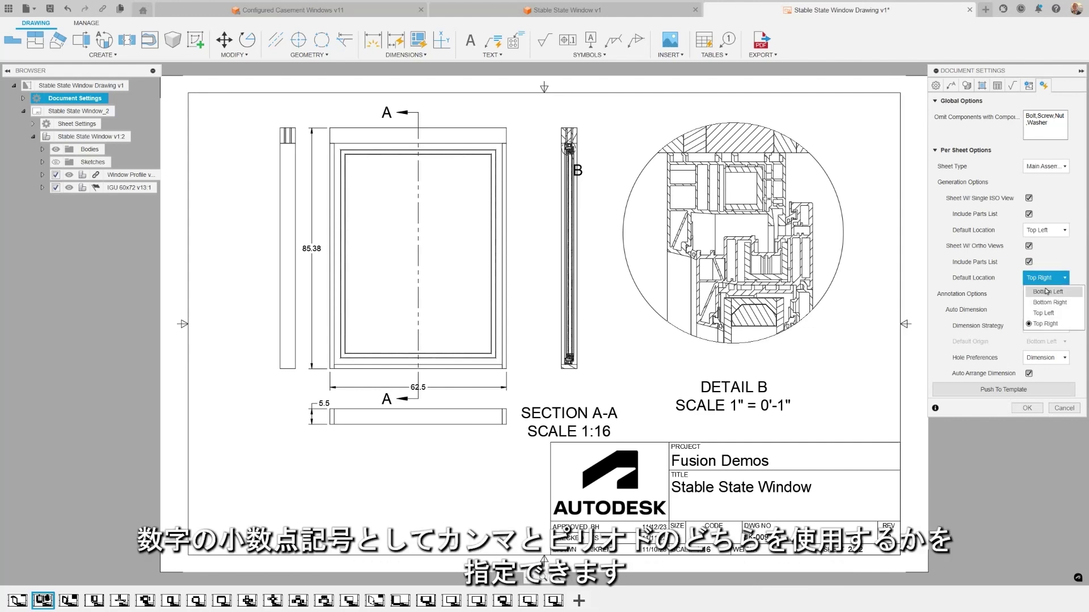
click(1051, 302)
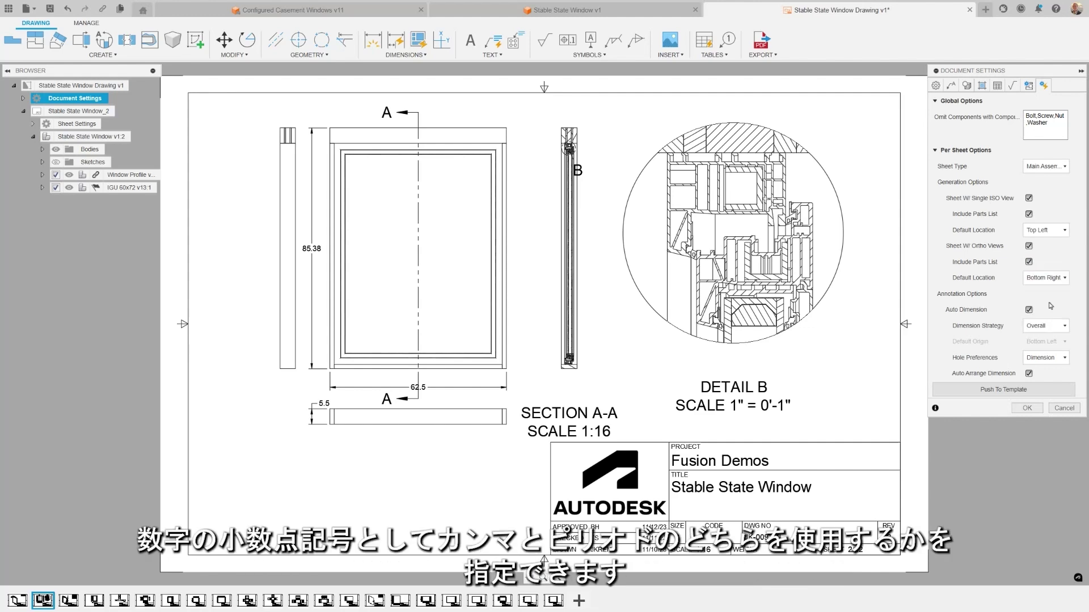
click(1023, 392)
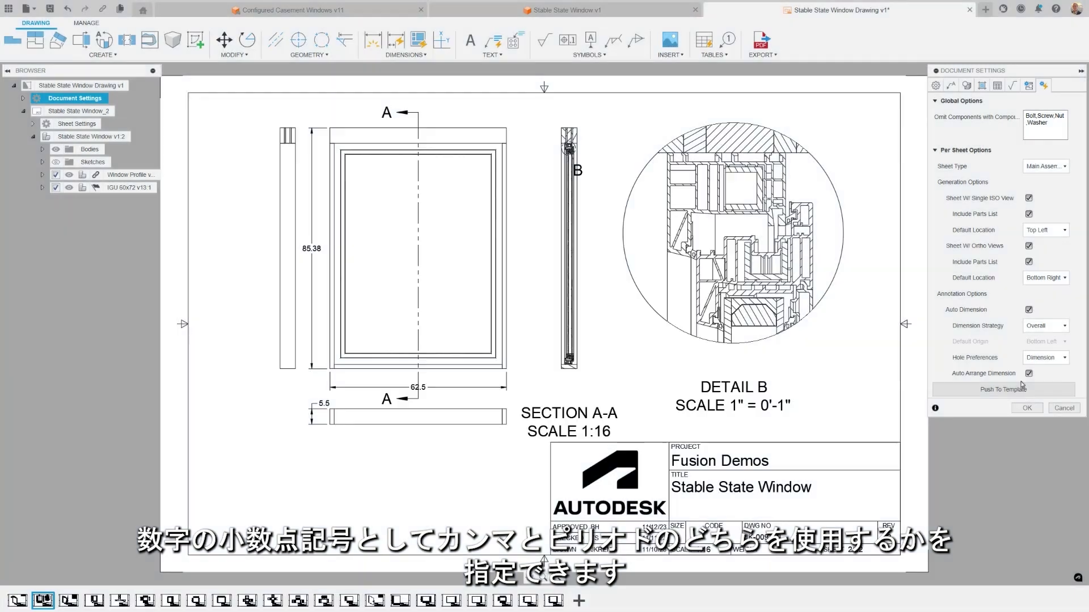
Set the decimal delimiter to Comma and apply the document settings
click(935, 85)
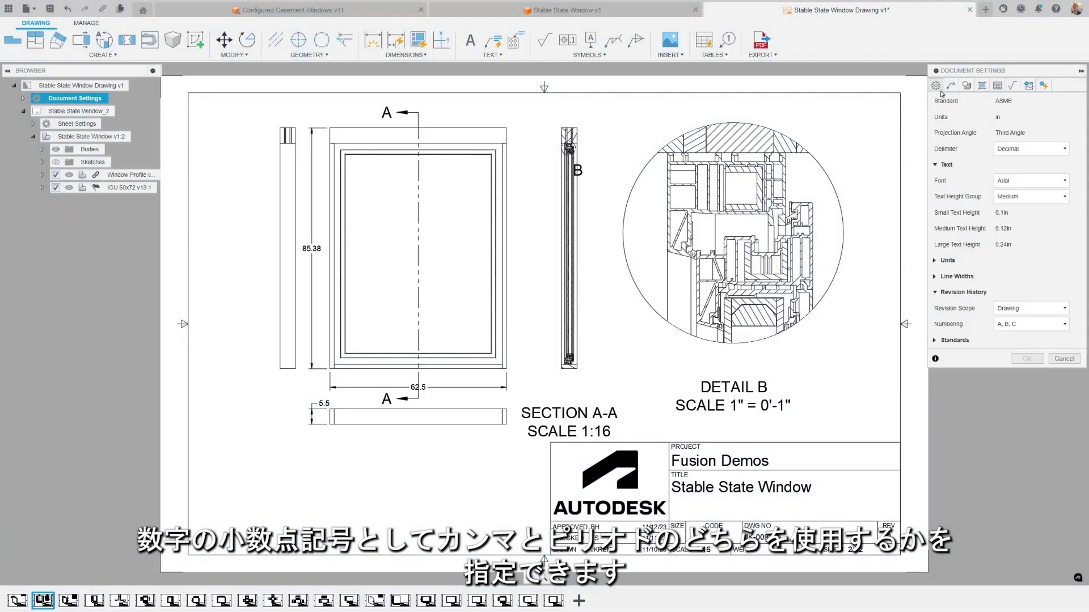
click(1016, 149)
click(1017, 173)
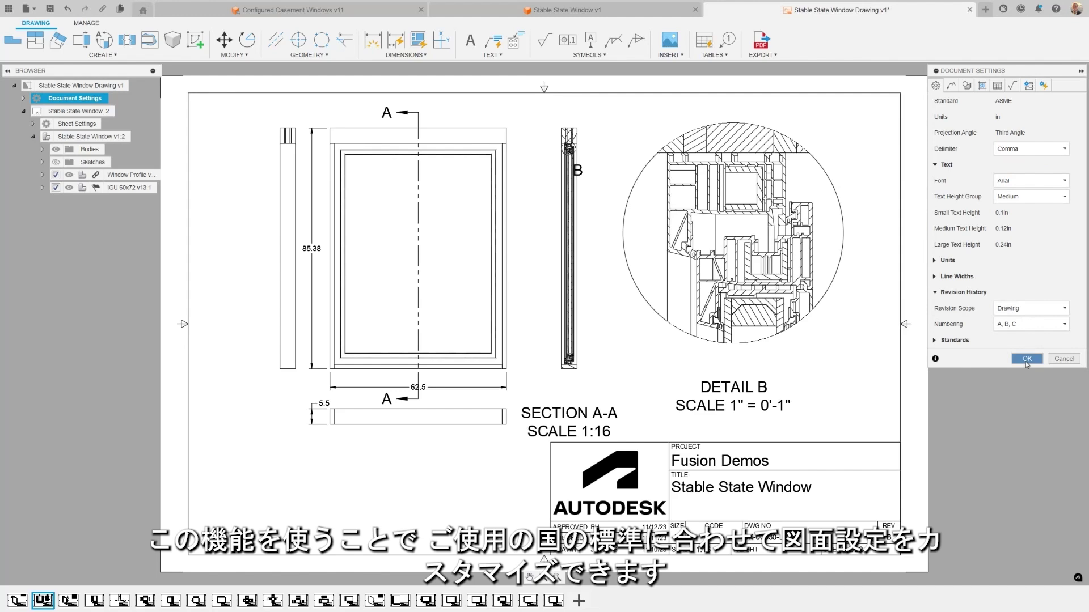
click(1027, 359)
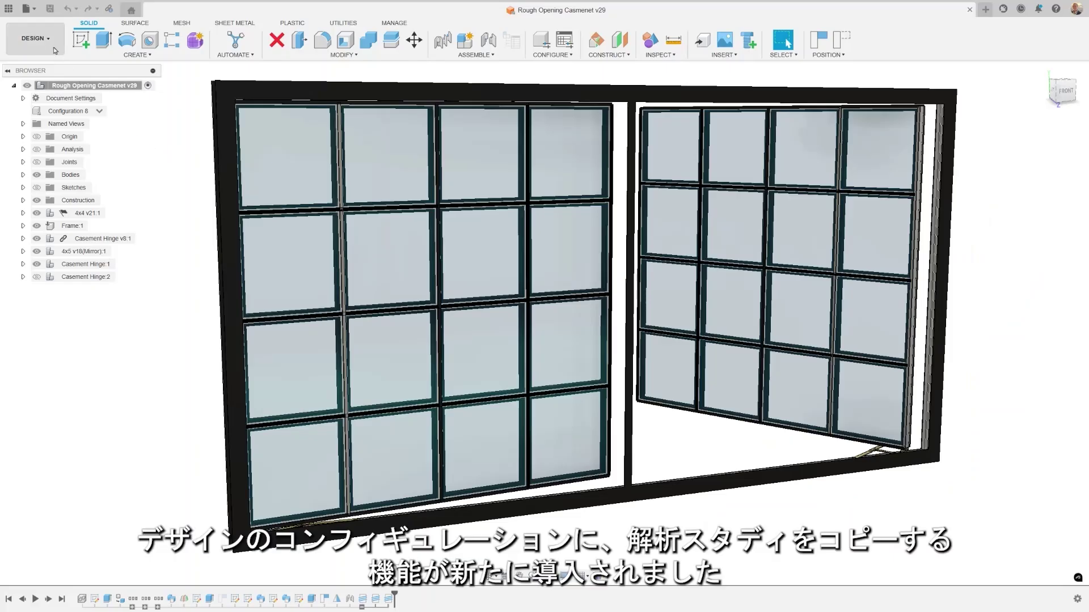
In the Simulation workspace, copy all three studies, including Study 3 - Modal Frequencies, to 2x4
click(36, 38)
click(33, 142)
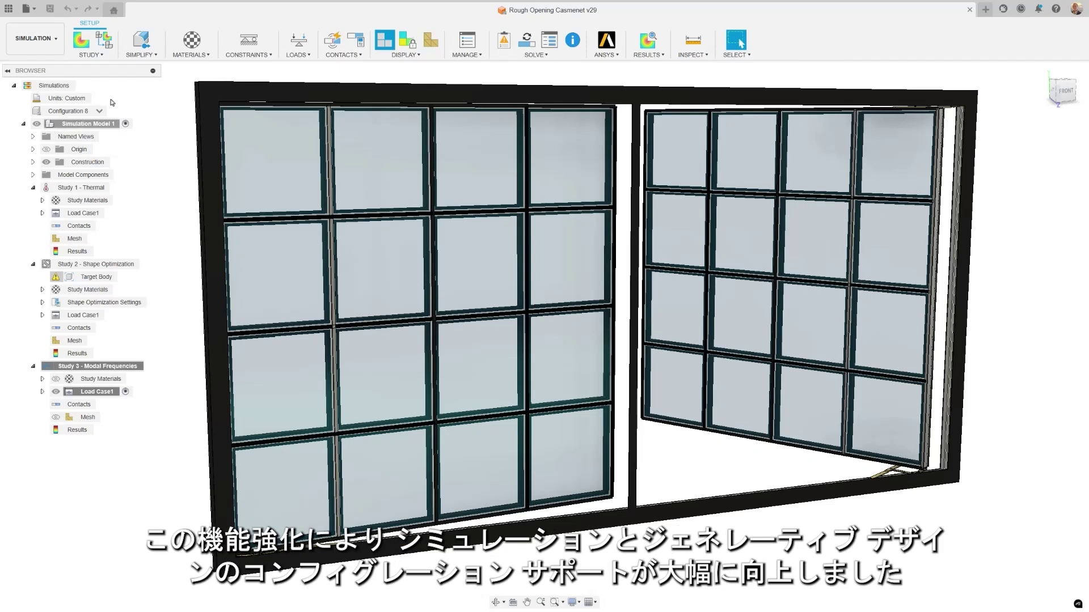
click(107, 45)
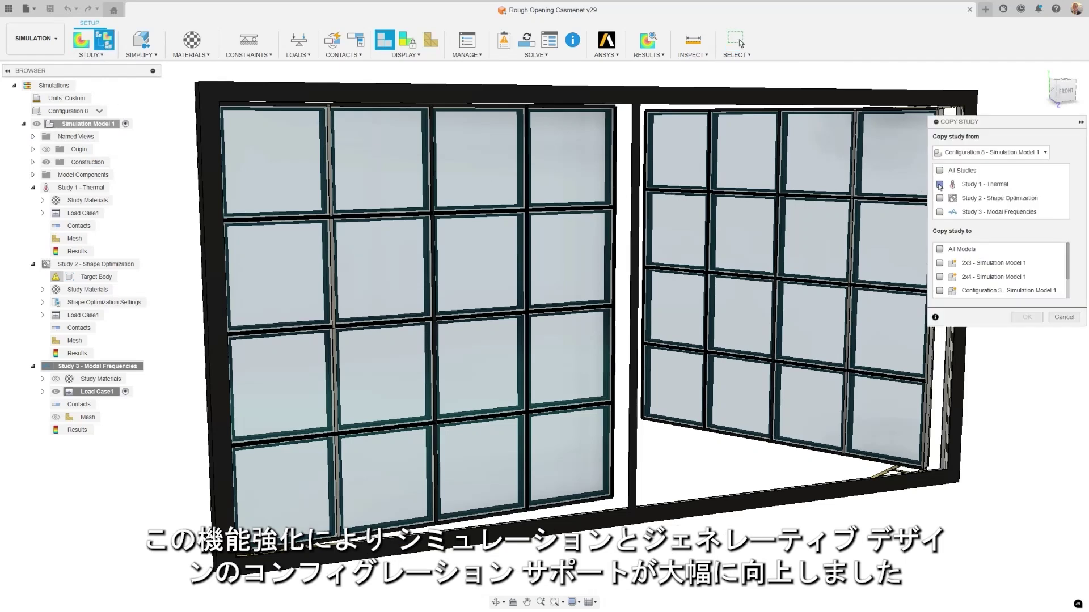
click(939, 212)
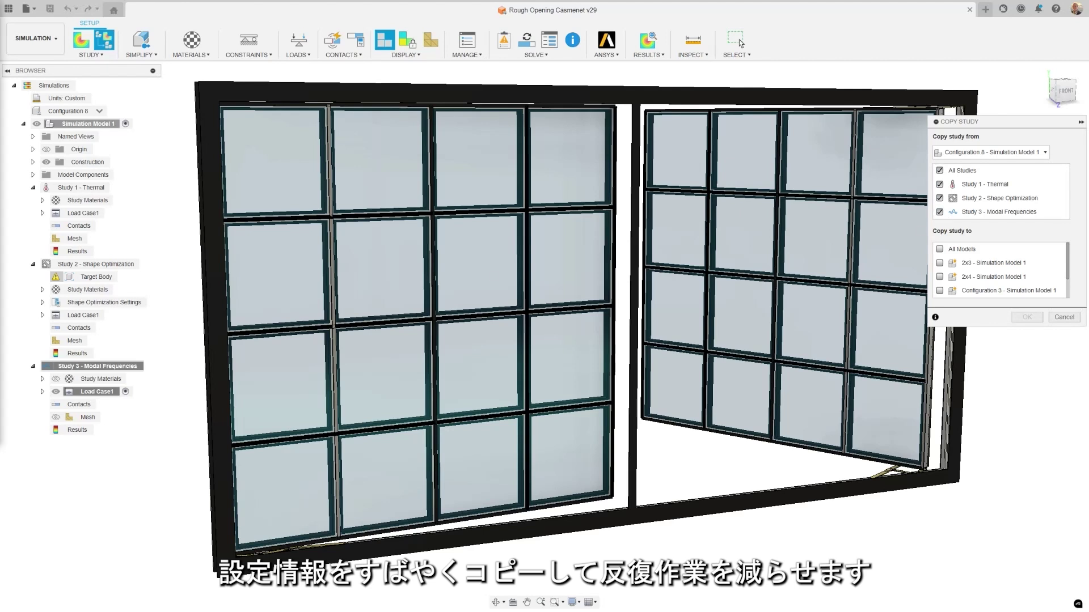
click(1042, 153)
click(1041, 157)
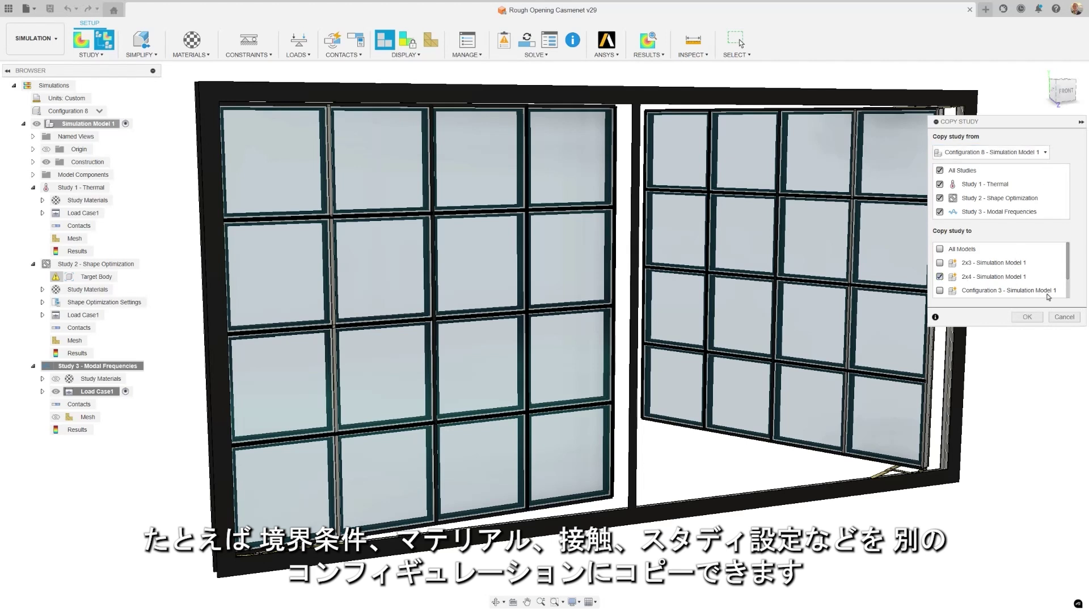
click(1027, 317)
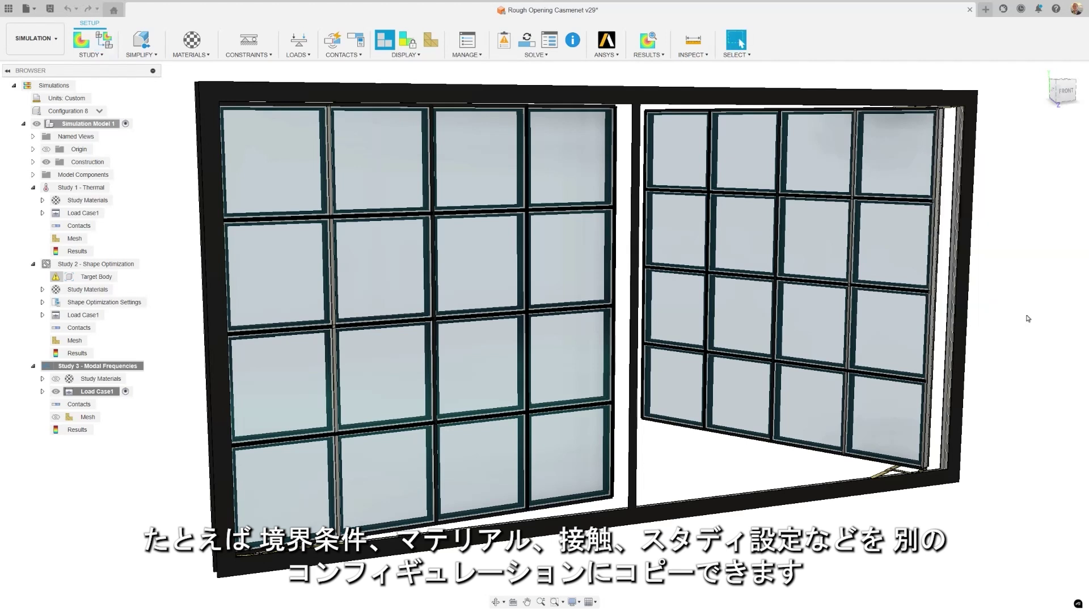
Switch the model to the 2x4 configuration and expand Study 3 and Study 2
click(67, 111)
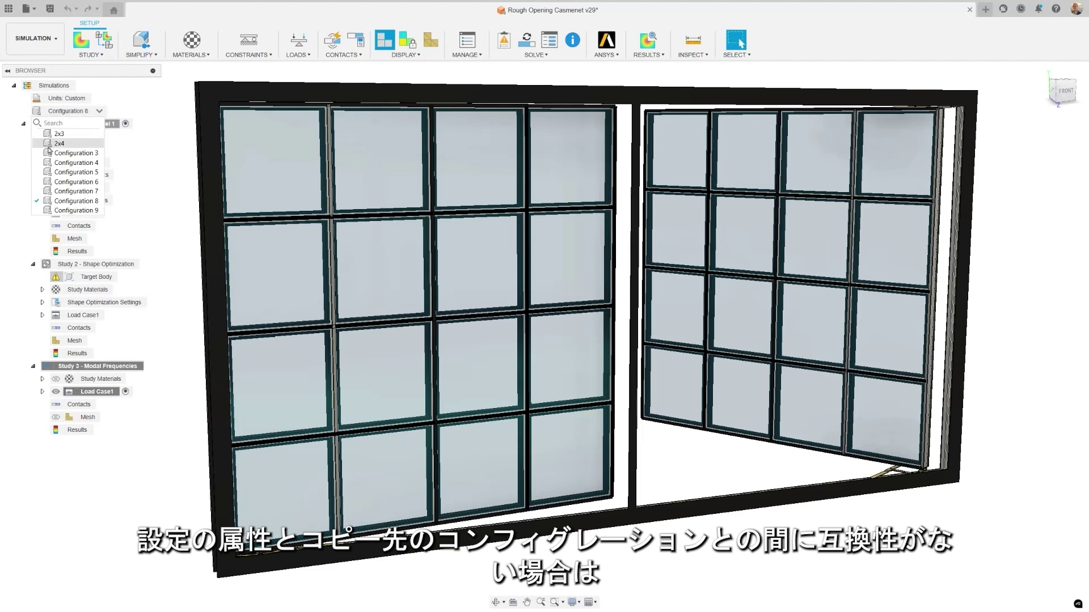
key(Return)
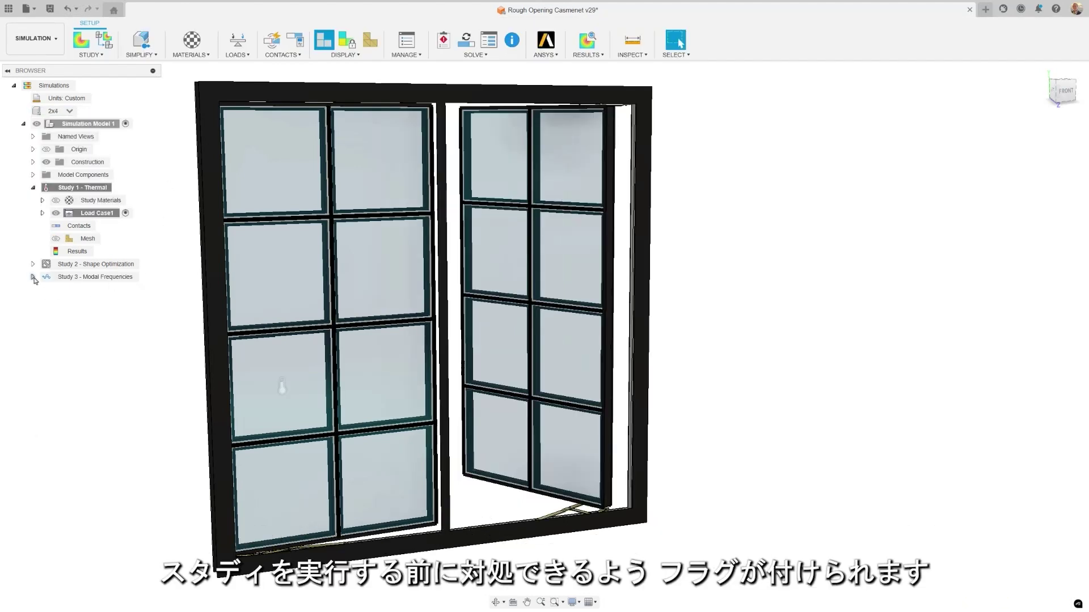
click(33, 278)
click(33, 265)
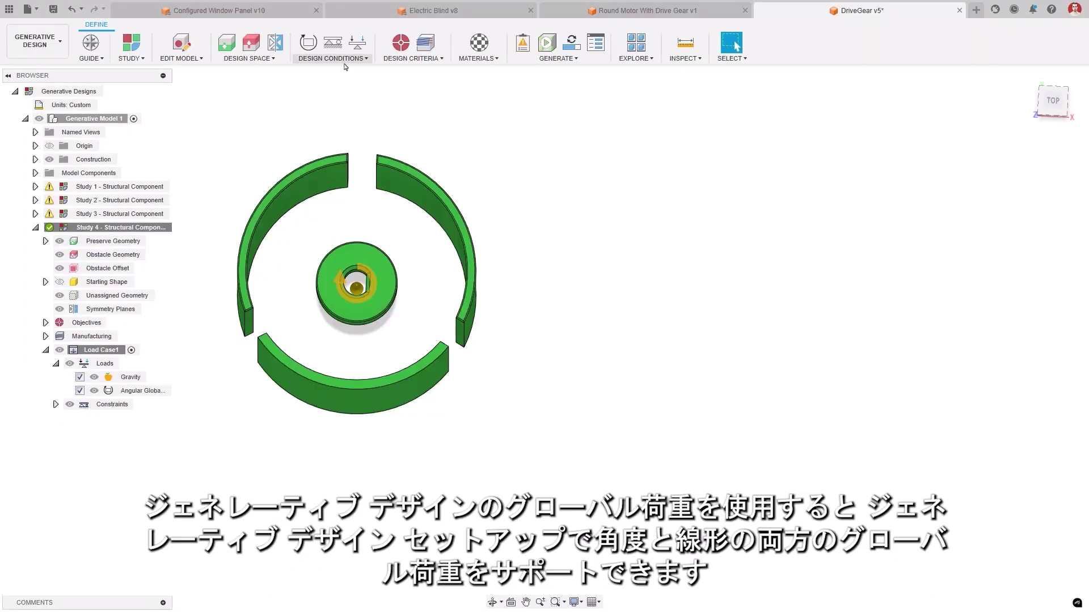
Inspect the Angular Global Load condition and orbit the three-spoke Study 4 wheel outcome
click(345, 59)
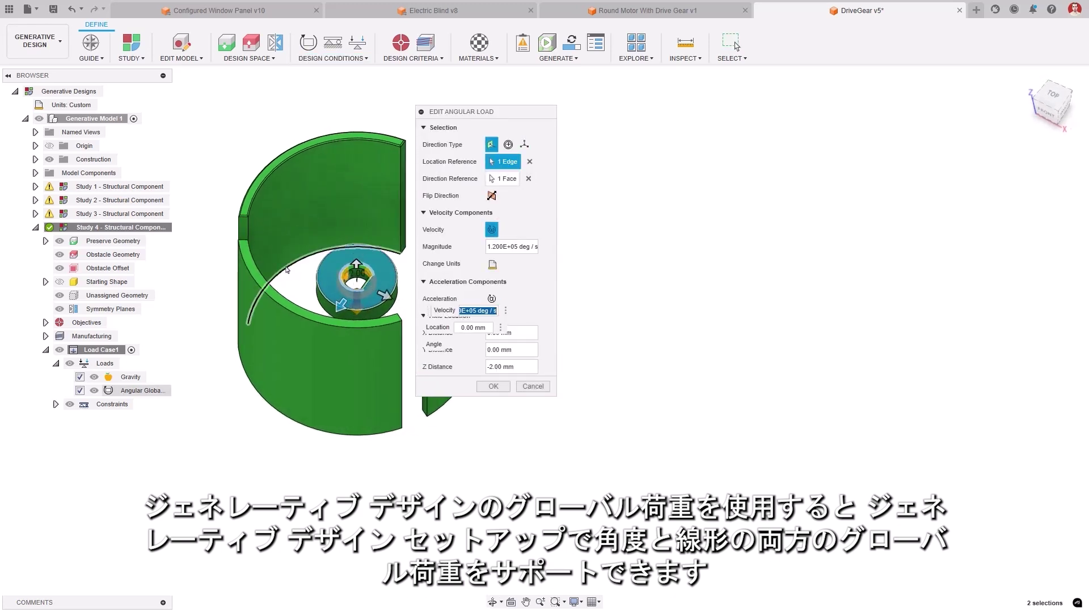
drag(541, 118, 562, 119)
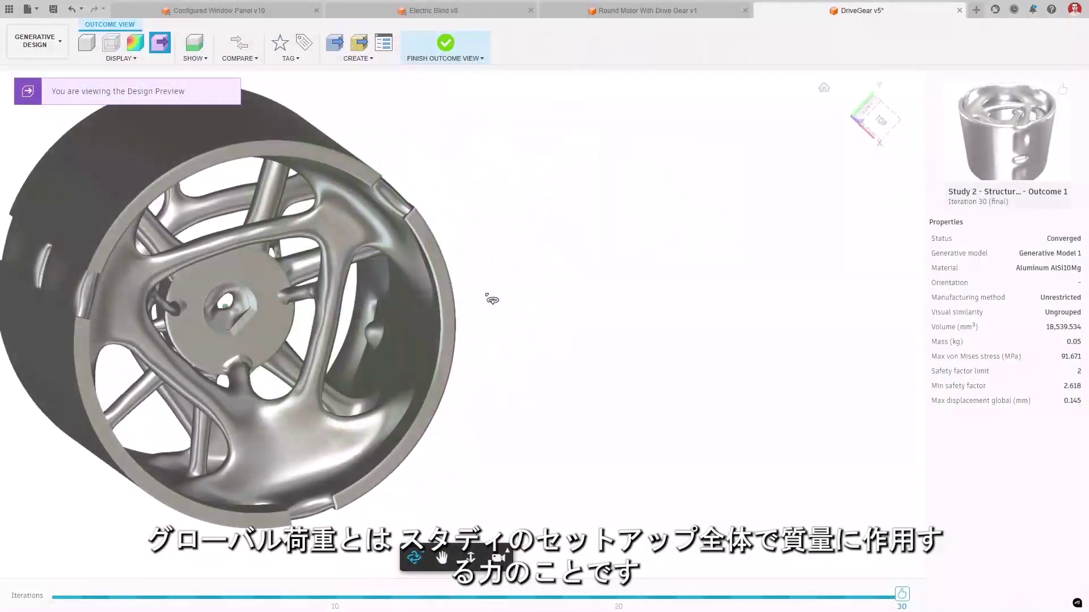
drag(406, 284, 434, 285)
click(446, 44)
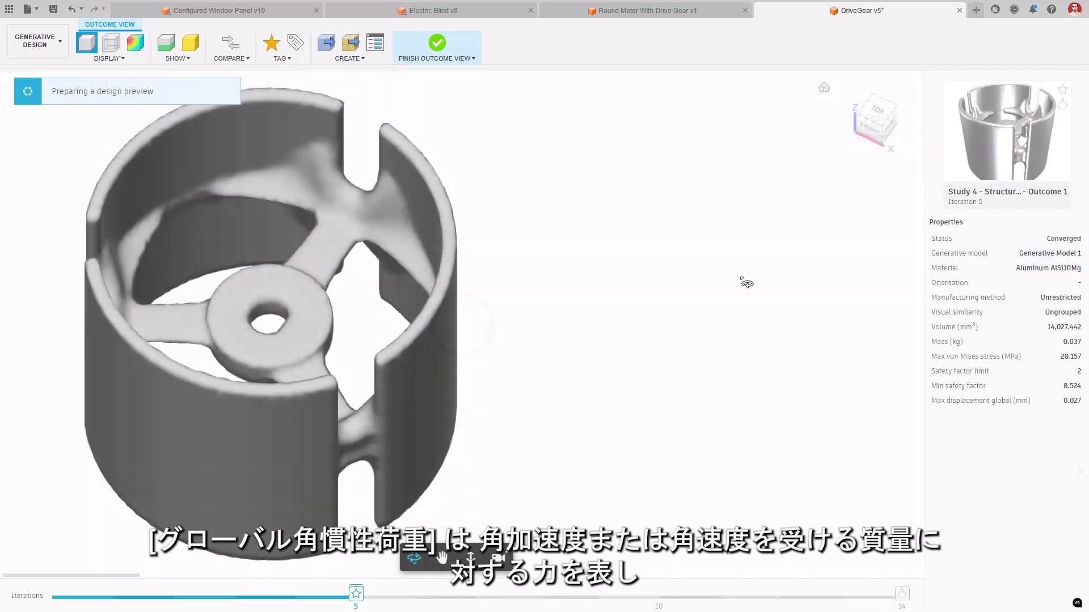
drag(741, 282, 659, 401)
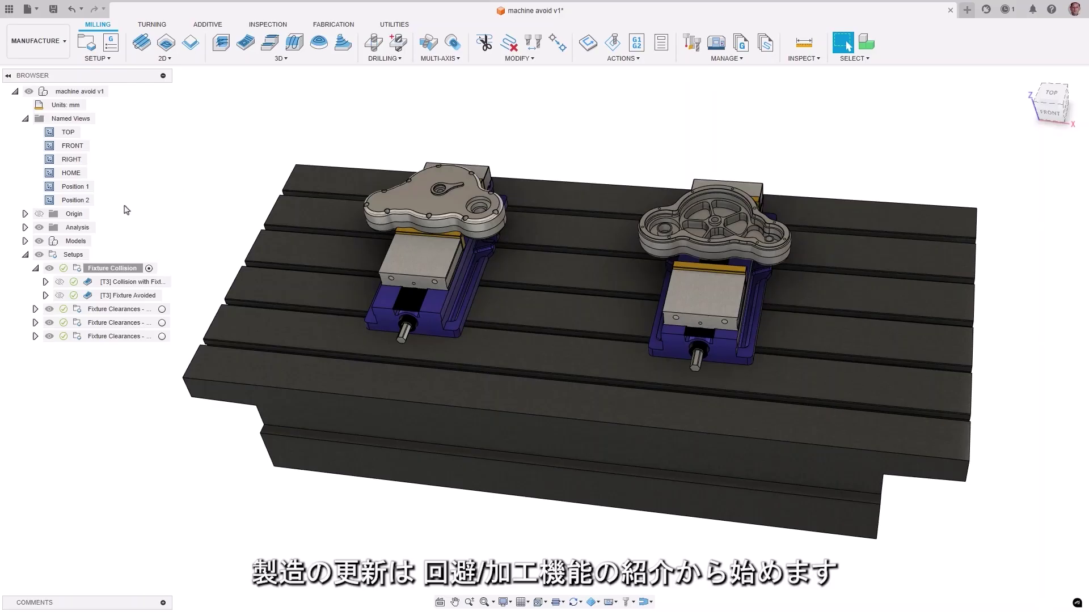
From the Position 2 view, open the Fixture Avoided steep-and-shallow toolpath for editing
double_click(49, 201)
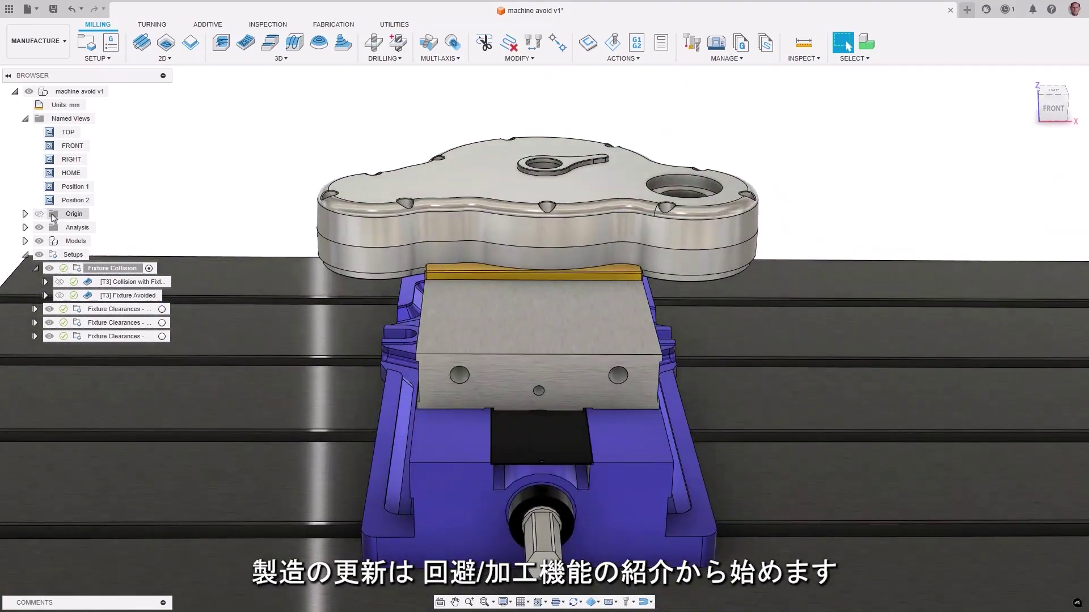
click(88, 282)
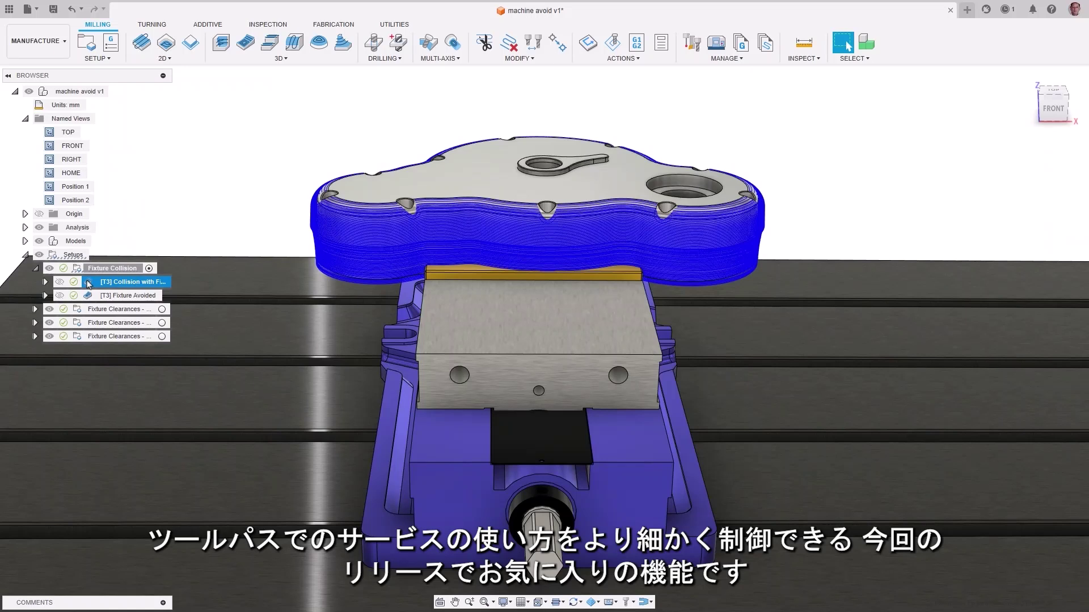
double_click(88, 296)
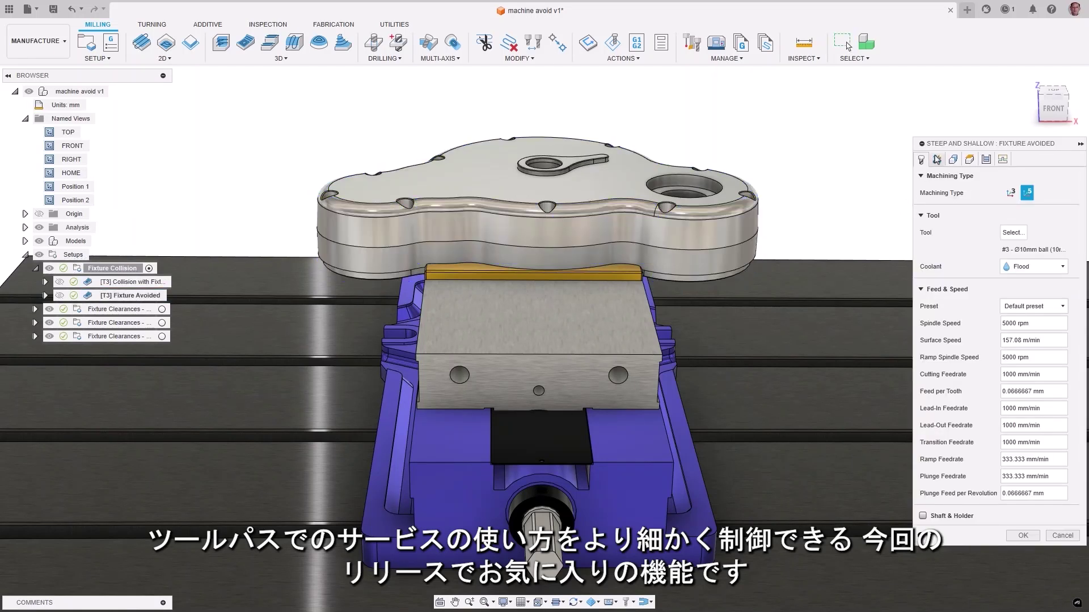
click(953, 161)
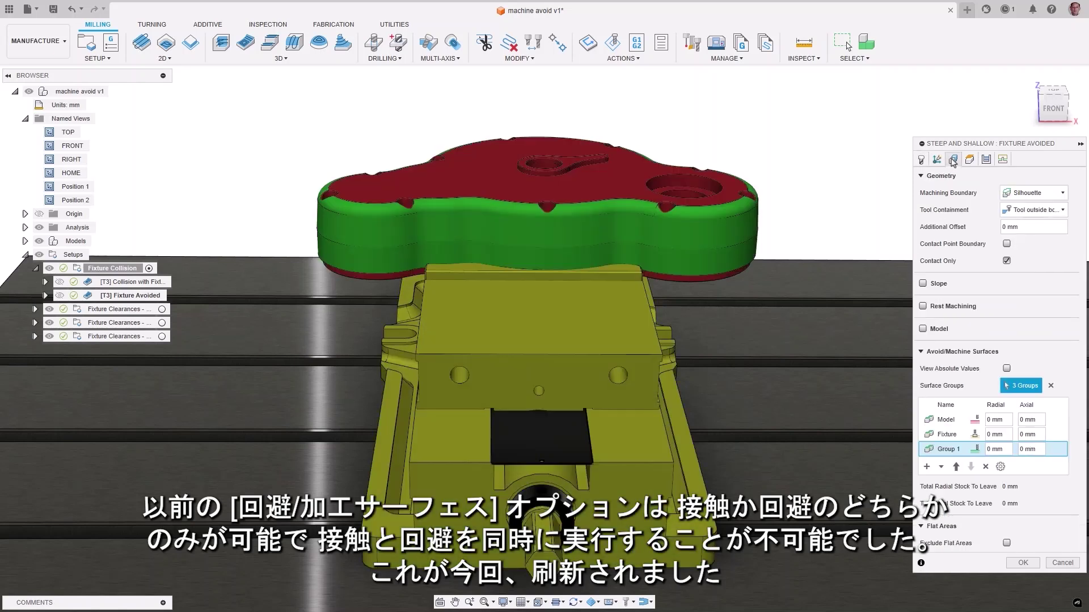
Review the Model, Fixture and Group 1 surface groups and bring up the Fixture group's options
double_click(71, 187)
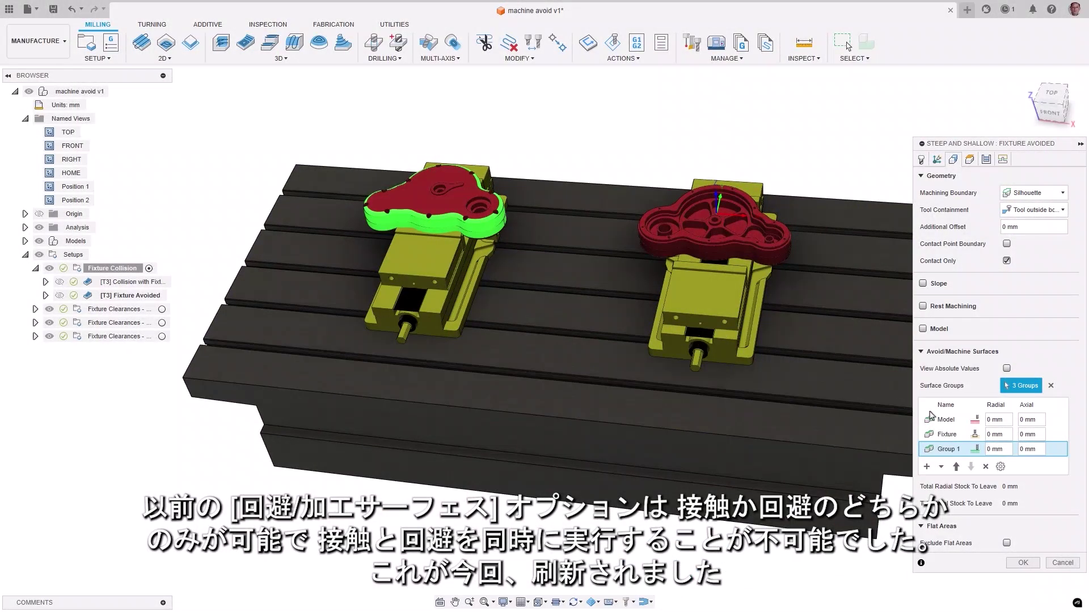
click(942, 420)
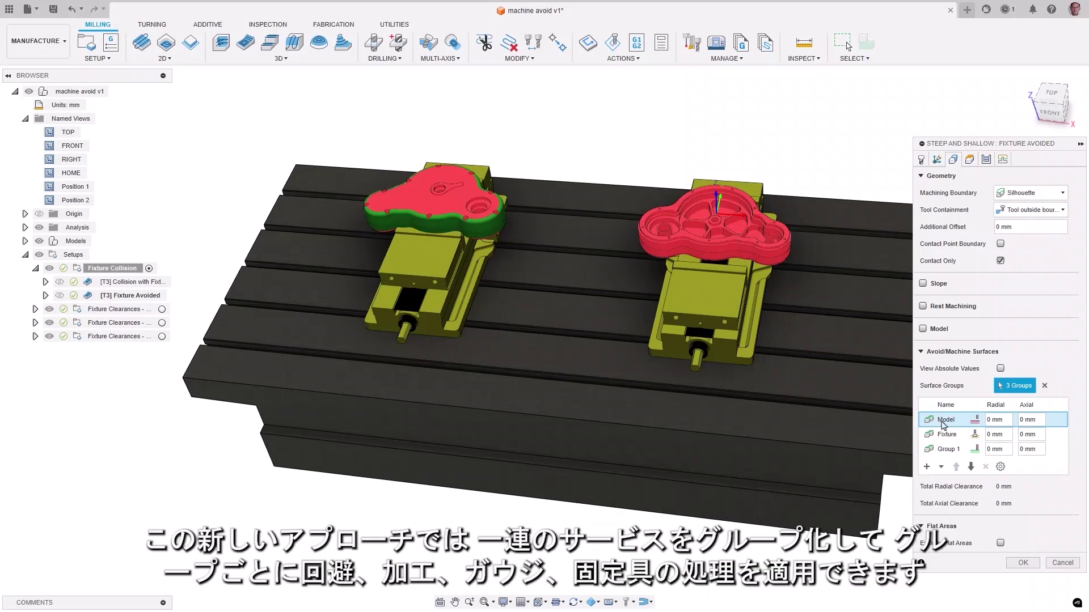
click(946, 435)
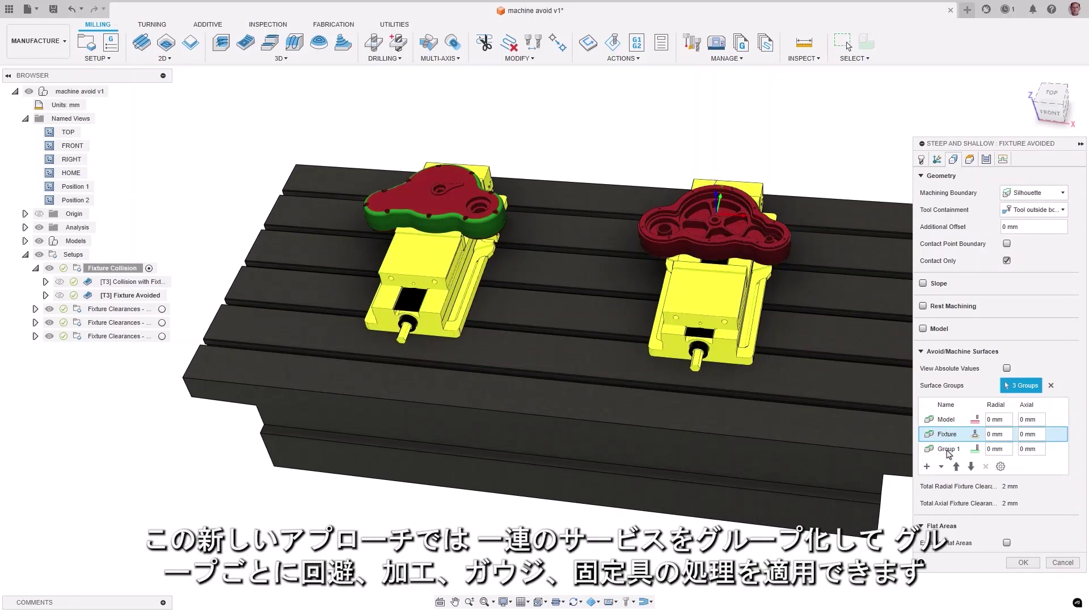
click(947, 451)
click(946, 436)
right_click(946, 436)
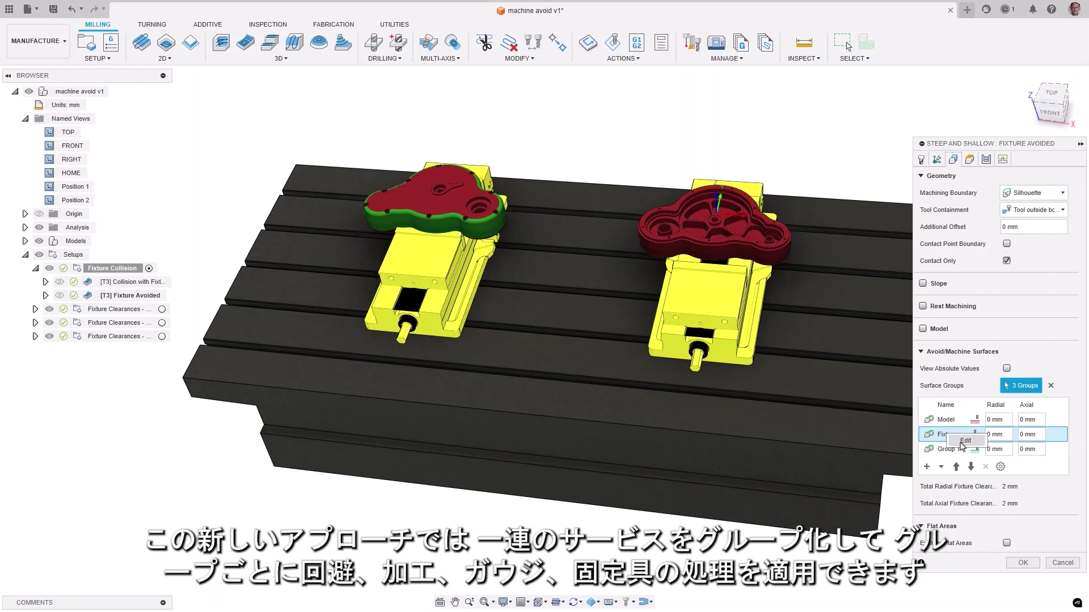
Set the Fixture group's radial and axial clearance to 3 mm
click(963, 442)
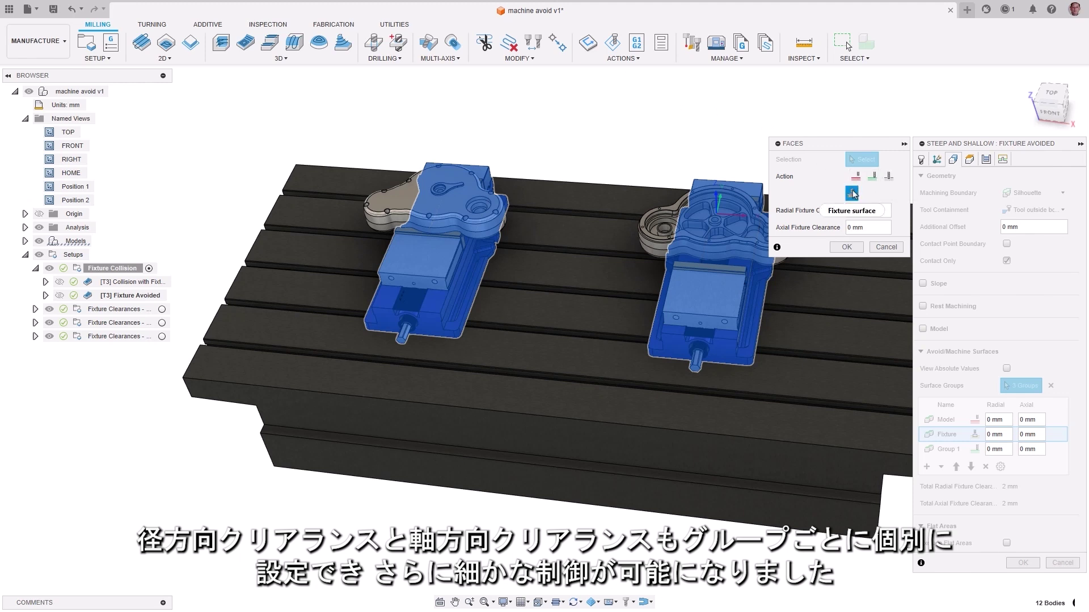
double_click(854, 211)
text(3)
double_click(849, 227)
text(3)
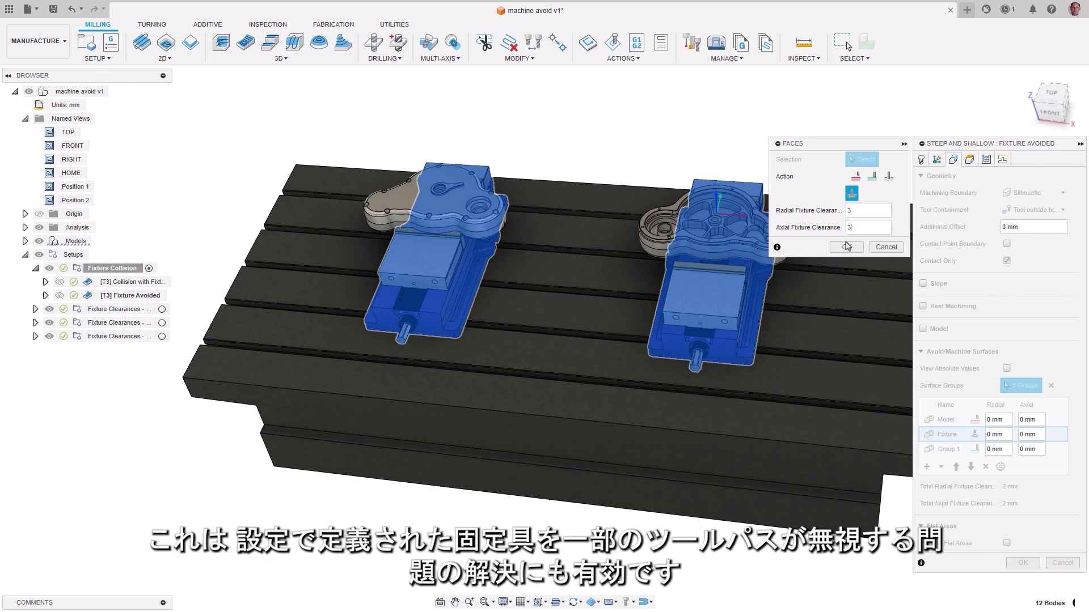
click(846, 248)
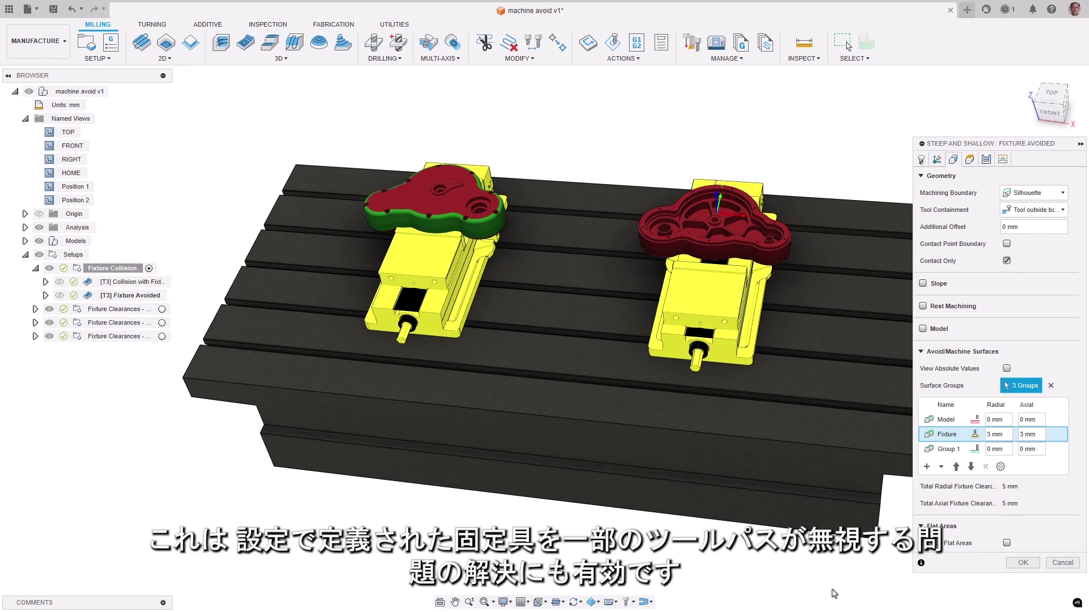
Review the three surface groups and recalculate the Fixture Avoided toolpath
click(951, 423)
click(946, 438)
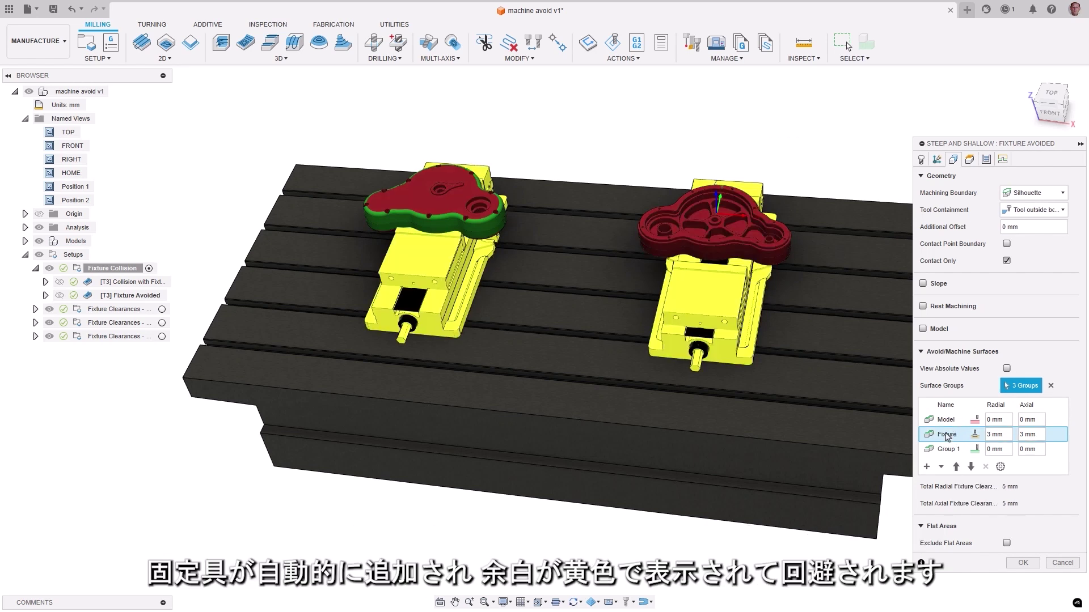
click(945, 452)
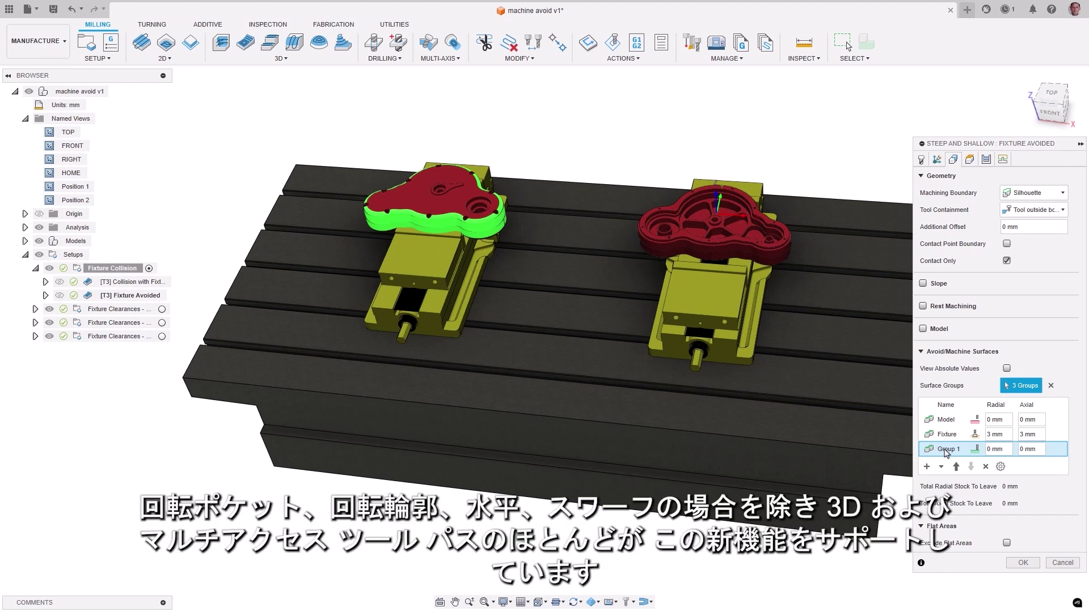
click(1022, 563)
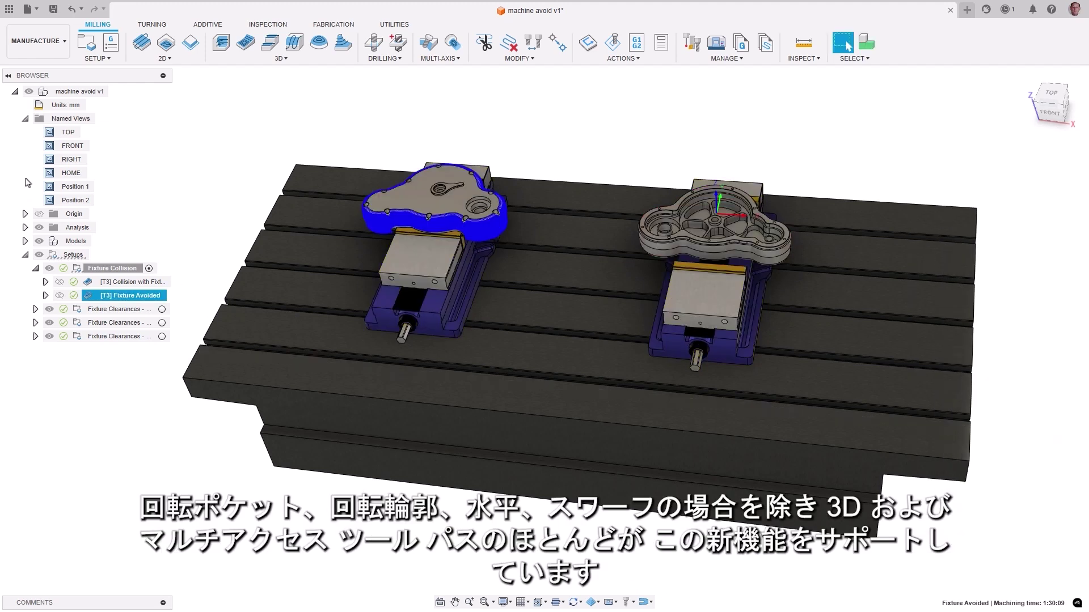
double_click(48, 201)
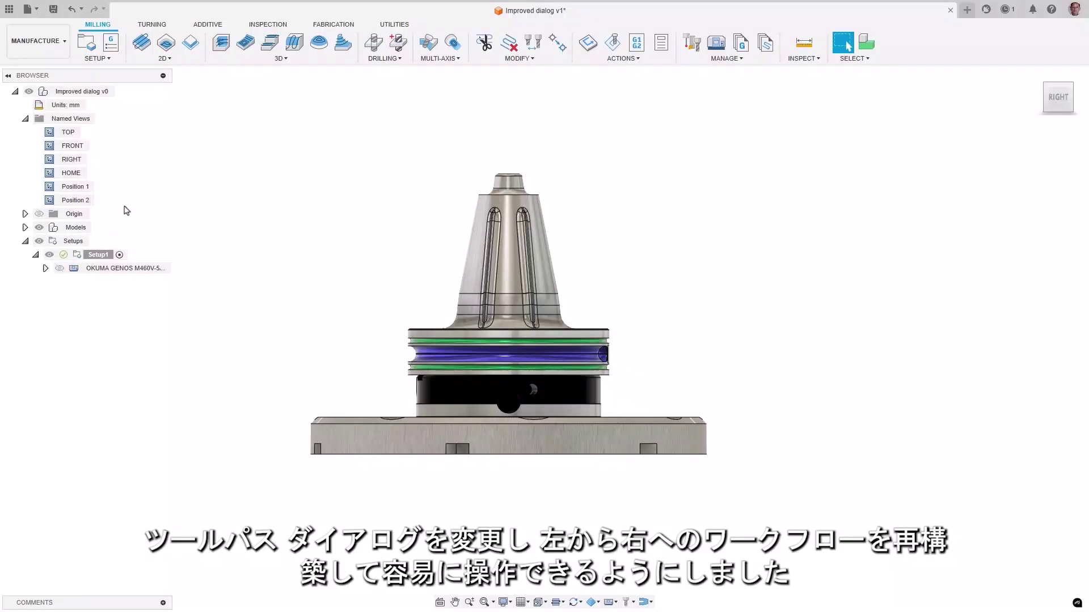
From Position 2, start a Geodesic toolpath and browse its geometry, heights, passes and linking settings
double_click(50, 201)
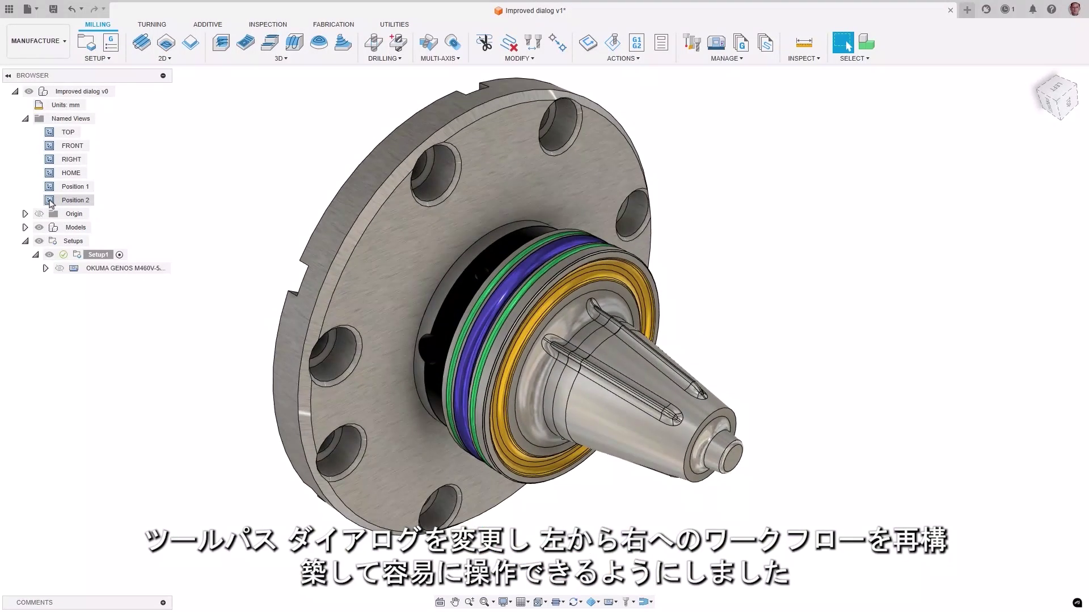
click(268, 59)
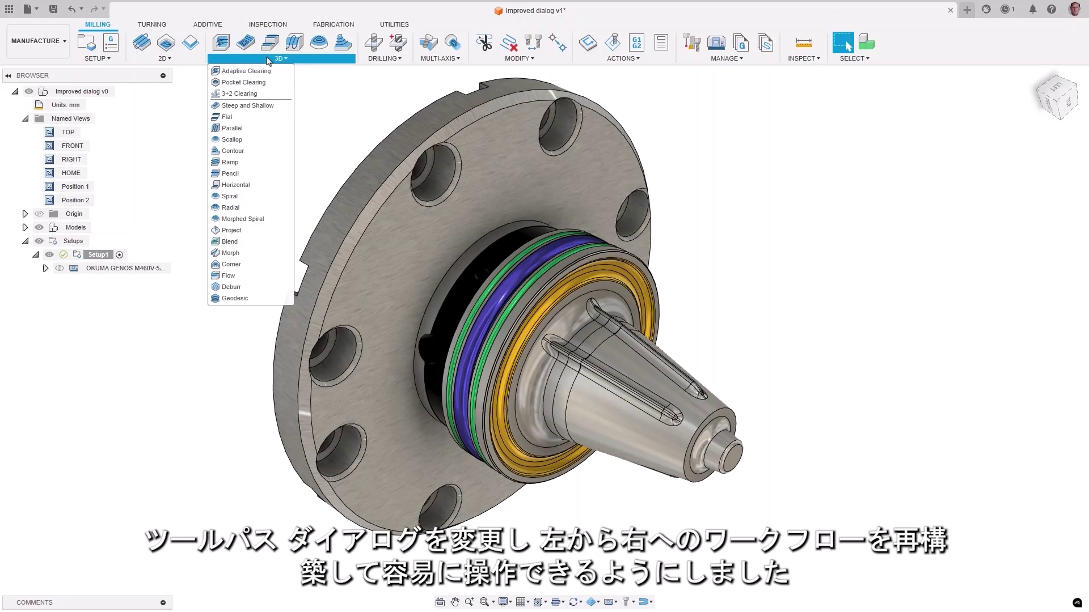
click(235, 299)
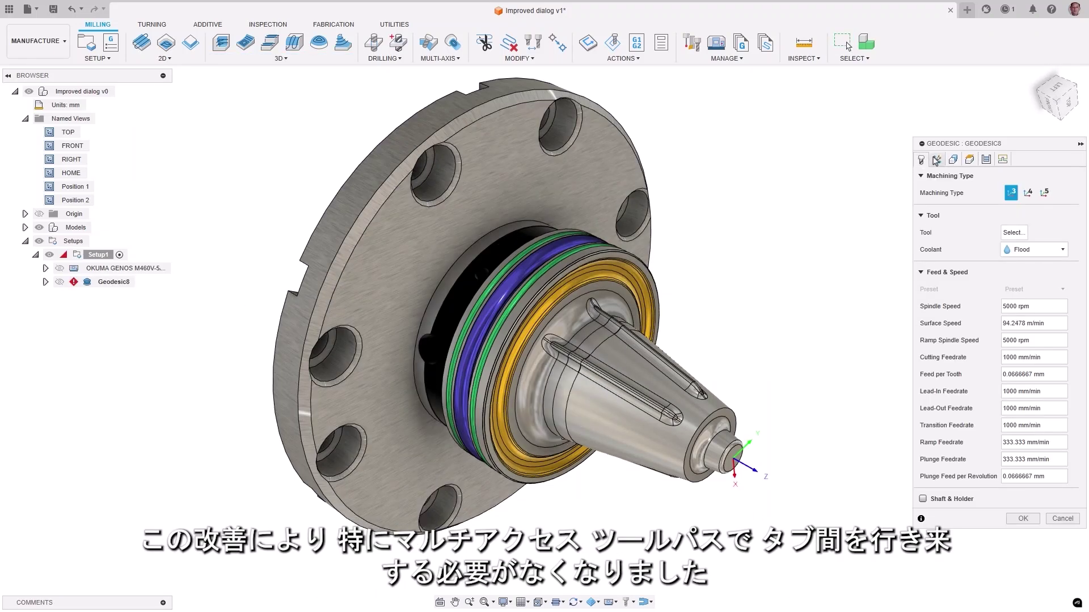
click(936, 160)
click(954, 160)
click(970, 160)
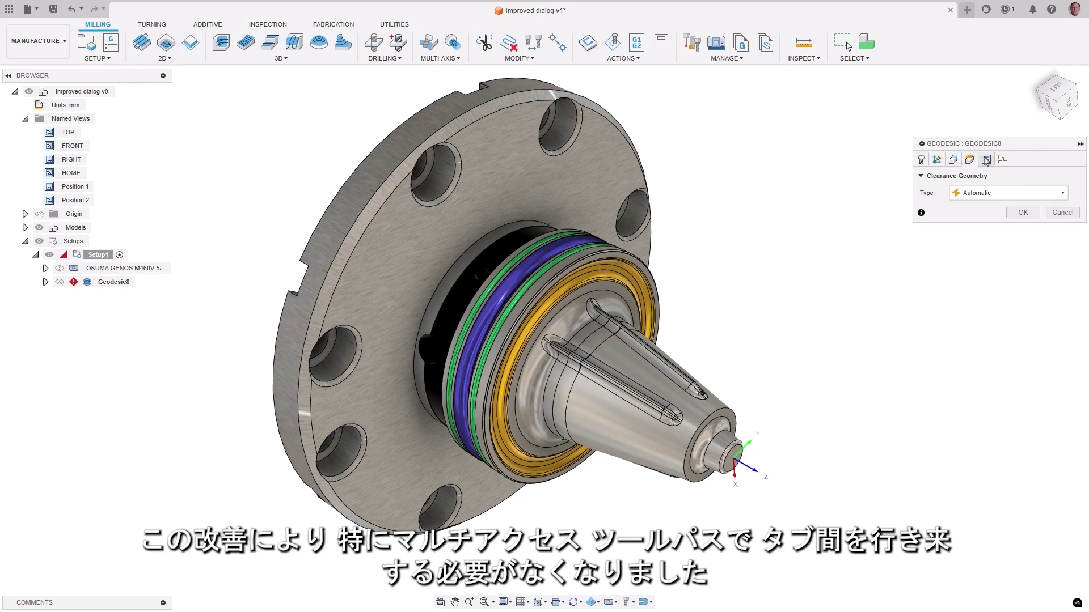
click(986, 160)
click(1002, 160)
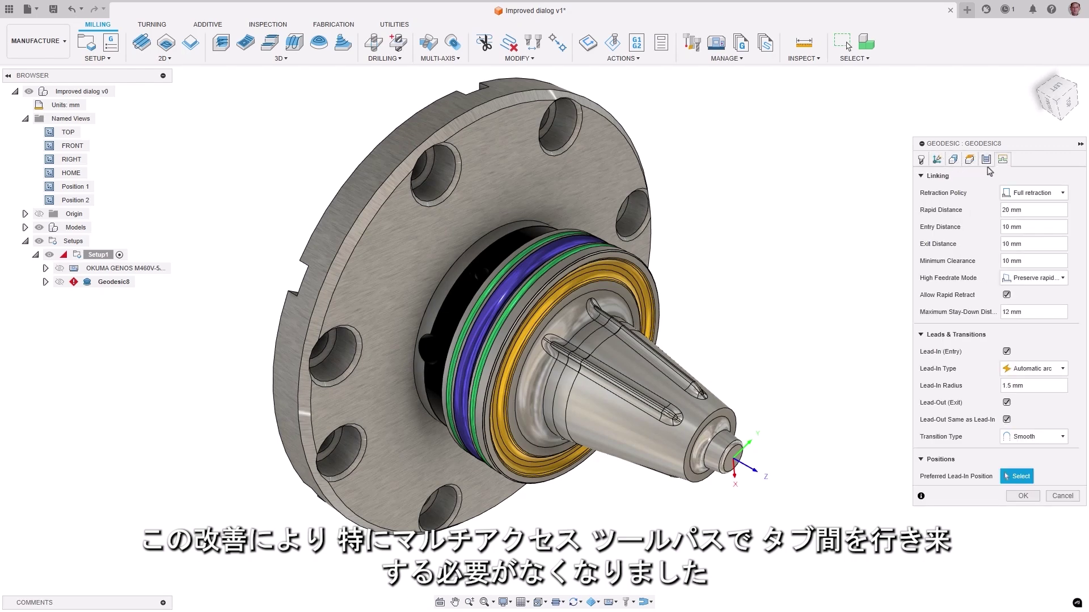
click(922, 160)
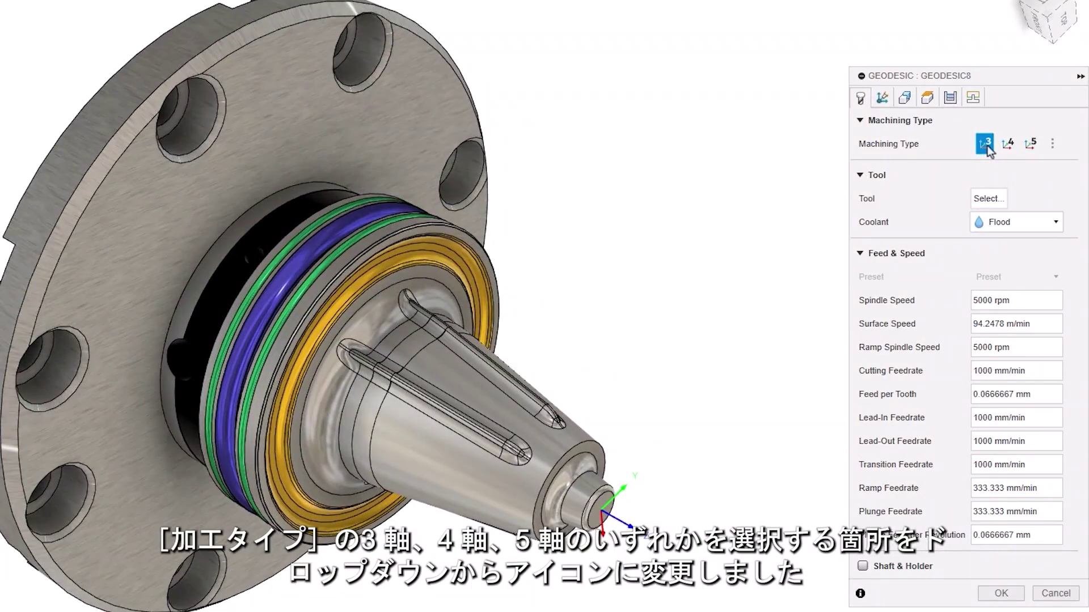
Try 4-axis then 5-axis machining, keep Vertical tool axis mode, and enable tool orientation
click(1006, 146)
click(1031, 144)
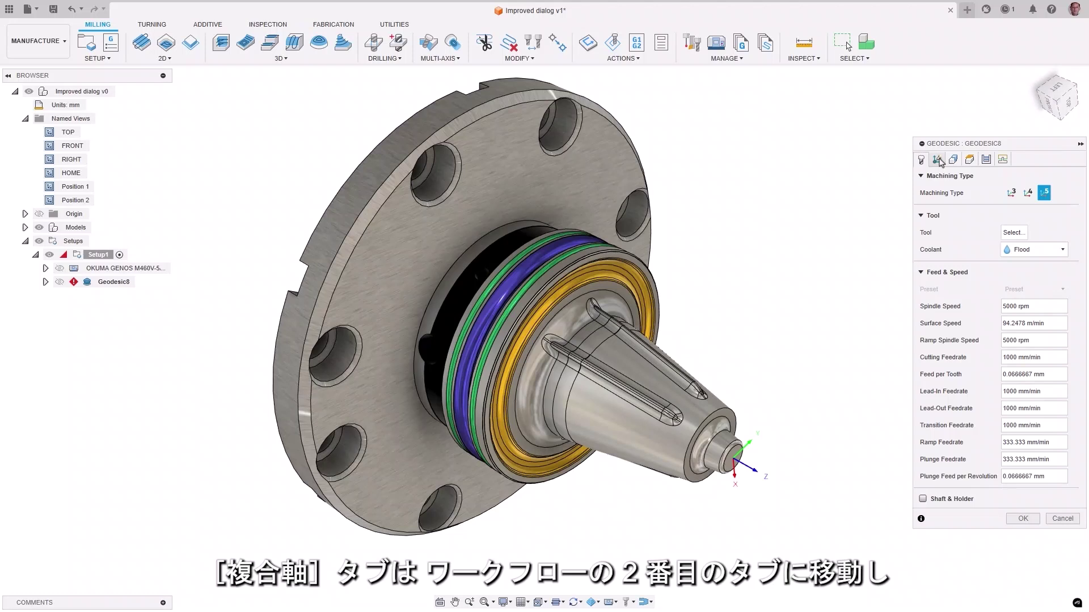
click(938, 160)
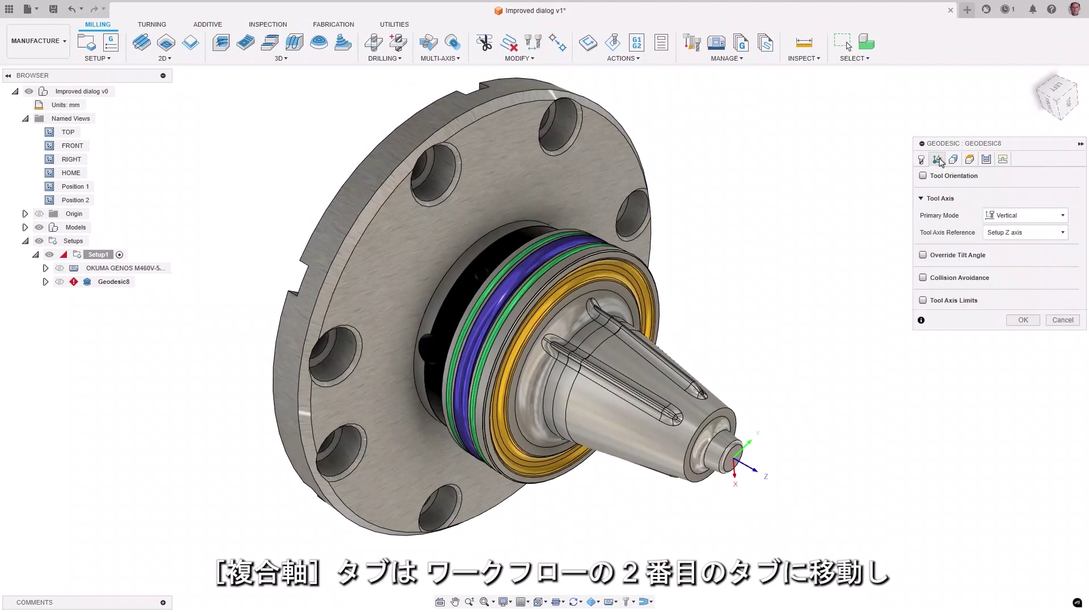
click(1054, 217)
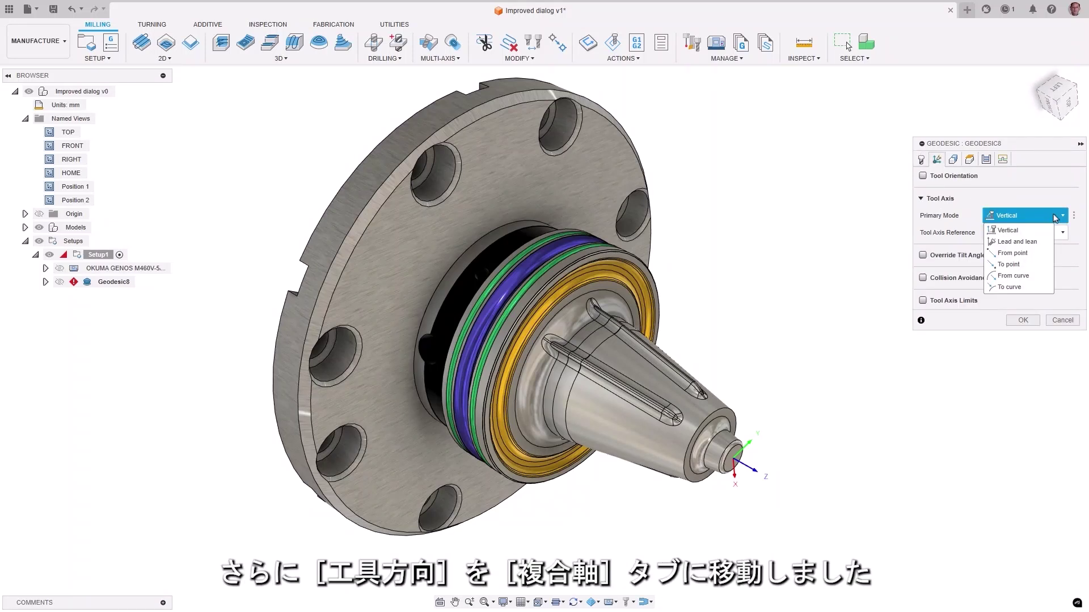
click(1030, 201)
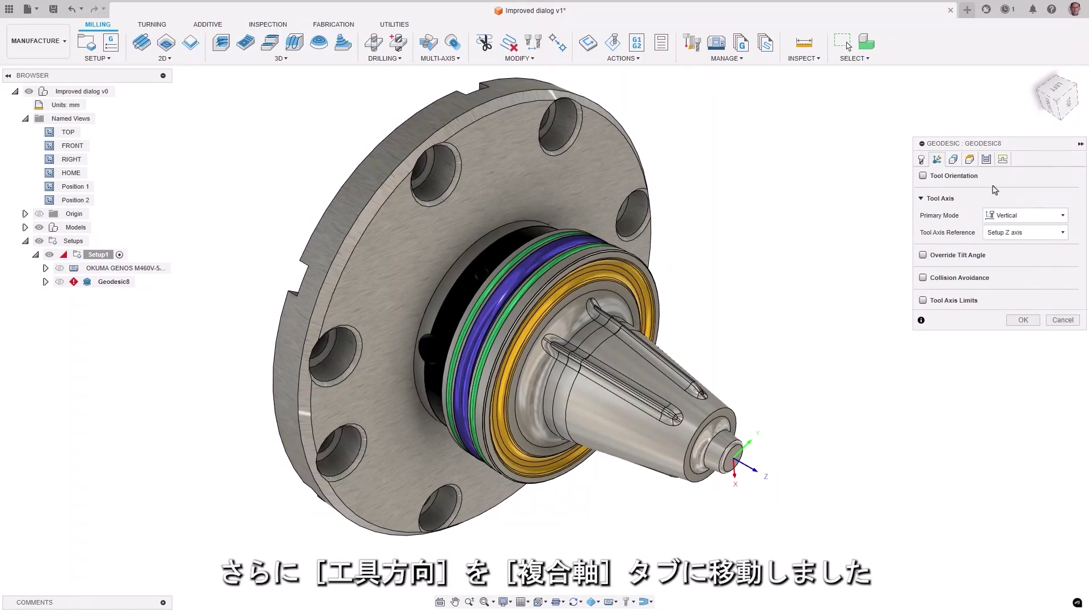
click(923, 176)
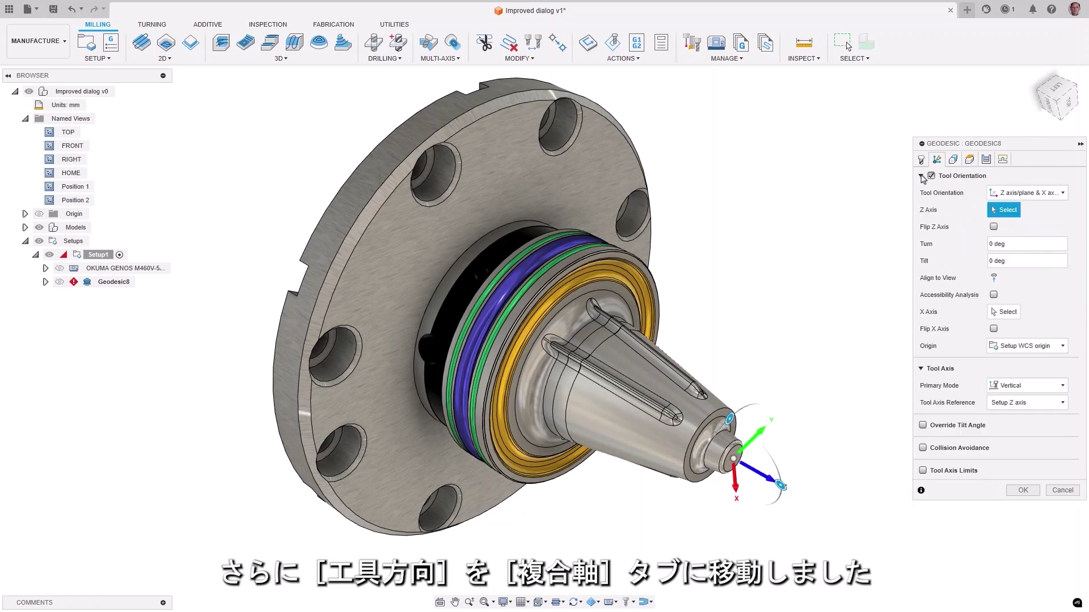
click(921, 159)
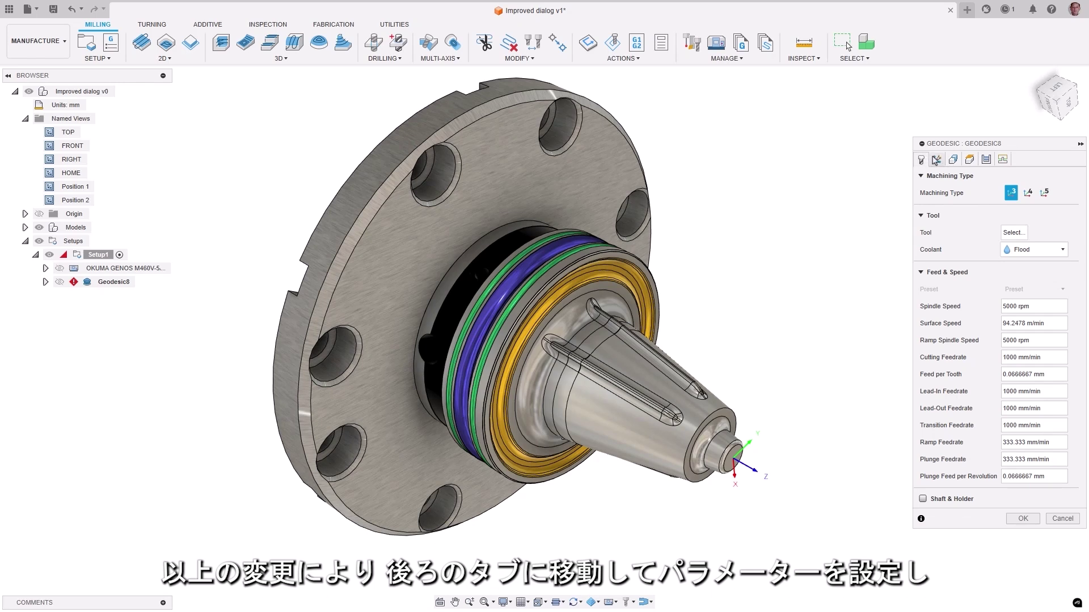
Review the Geodesic tool orientation, geometry, clearance, passes and linking settings
click(936, 161)
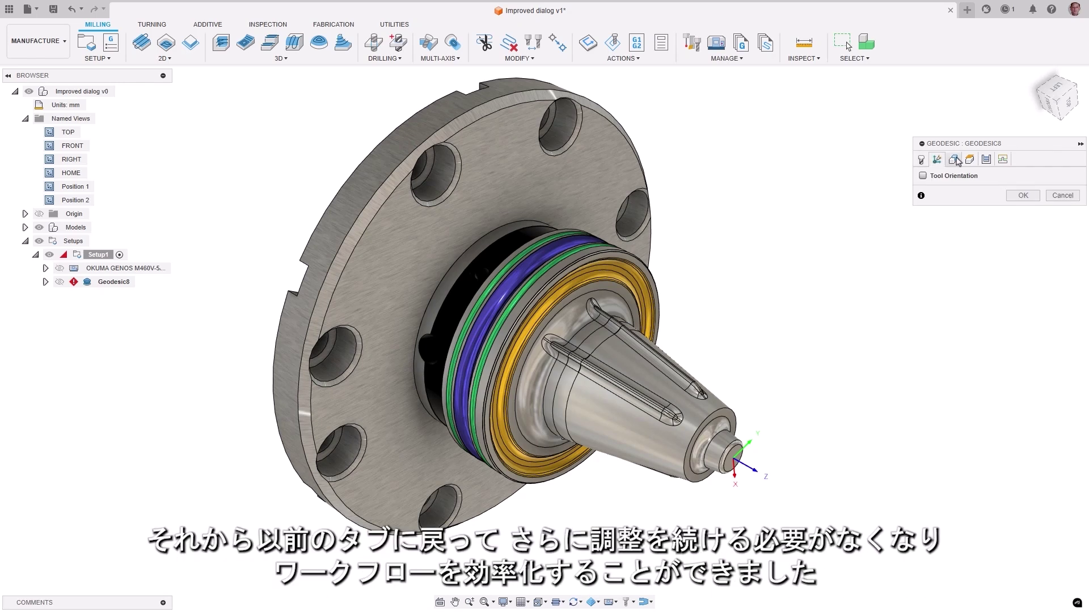
click(955, 160)
click(970, 161)
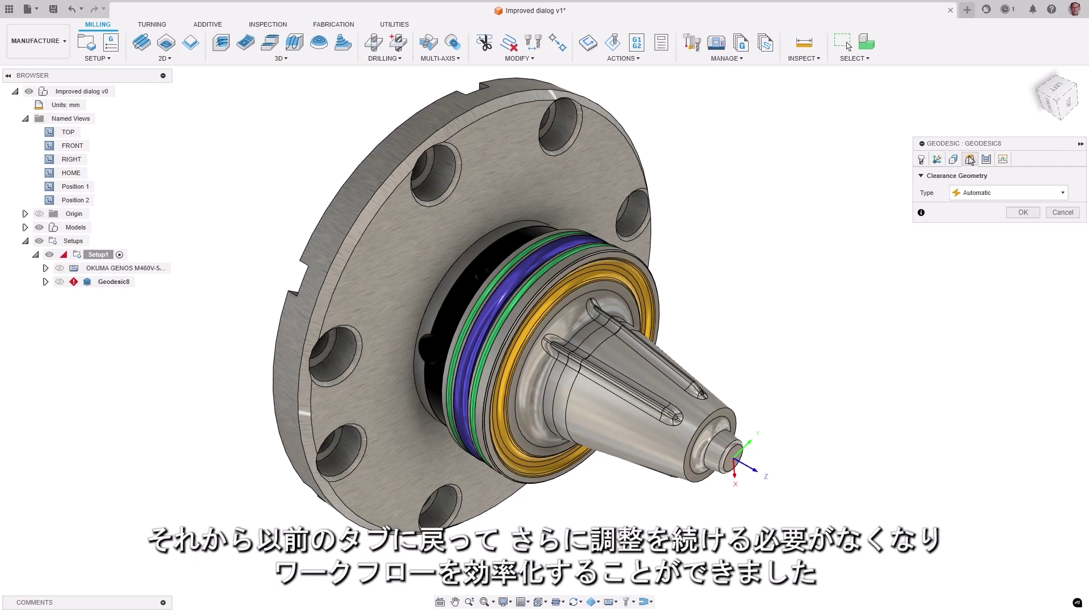
click(986, 161)
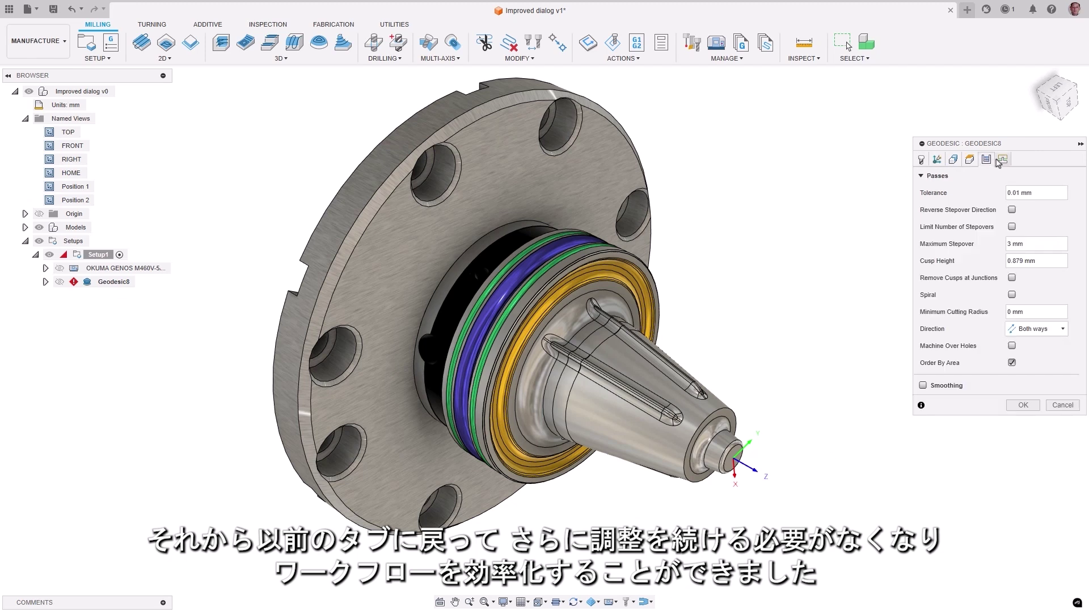
click(1002, 161)
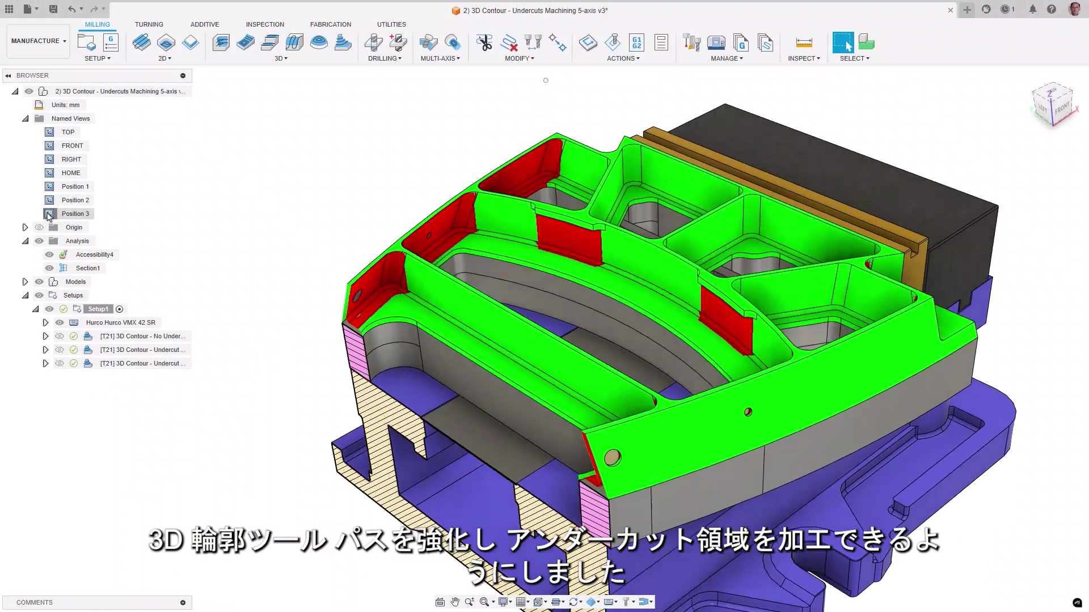
Enable collision avoidance on the undercut 3D Contour operation and regenerate its toolpath
double_click(49, 214)
click(89, 337)
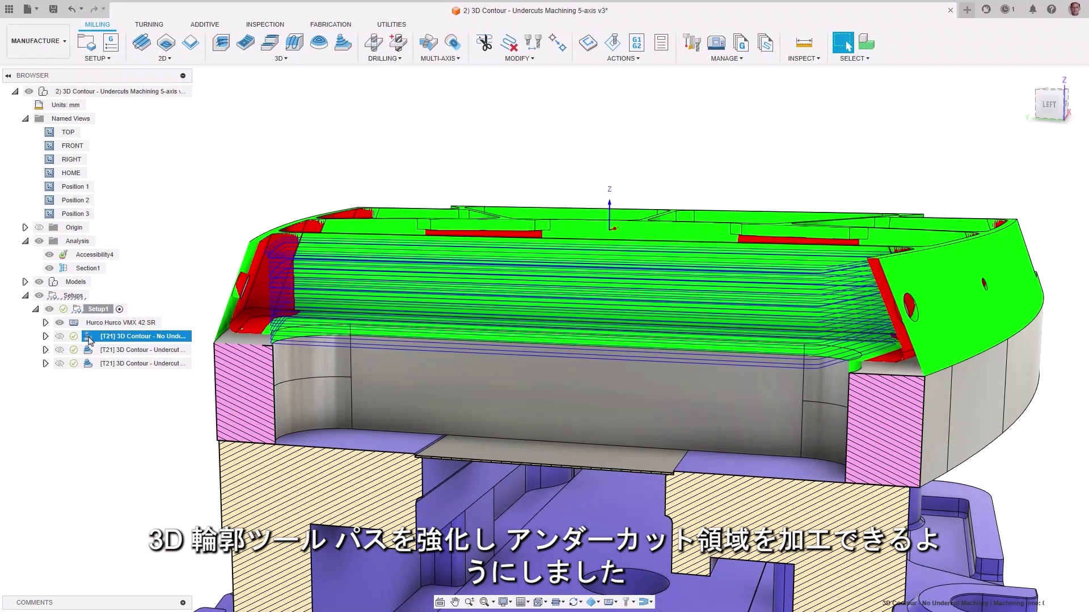
double_click(90, 350)
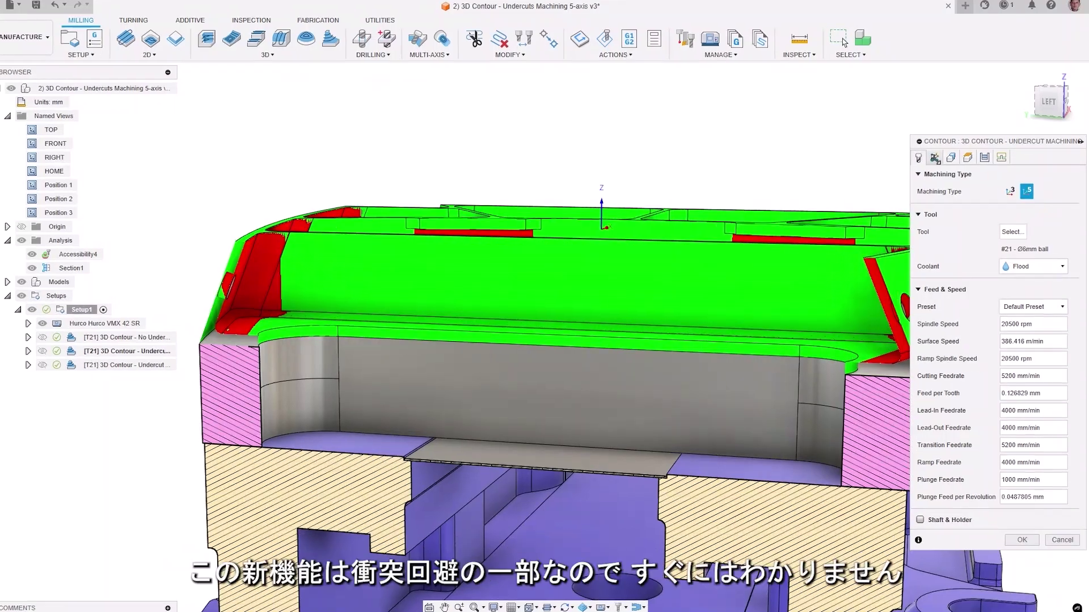
click(935, 157)
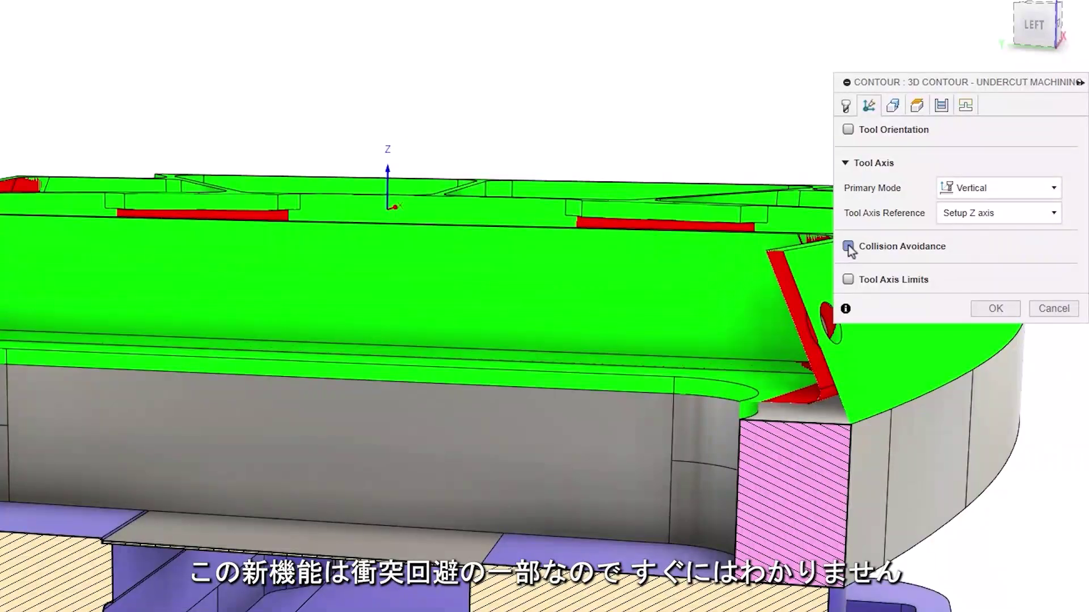
click(848, 246)
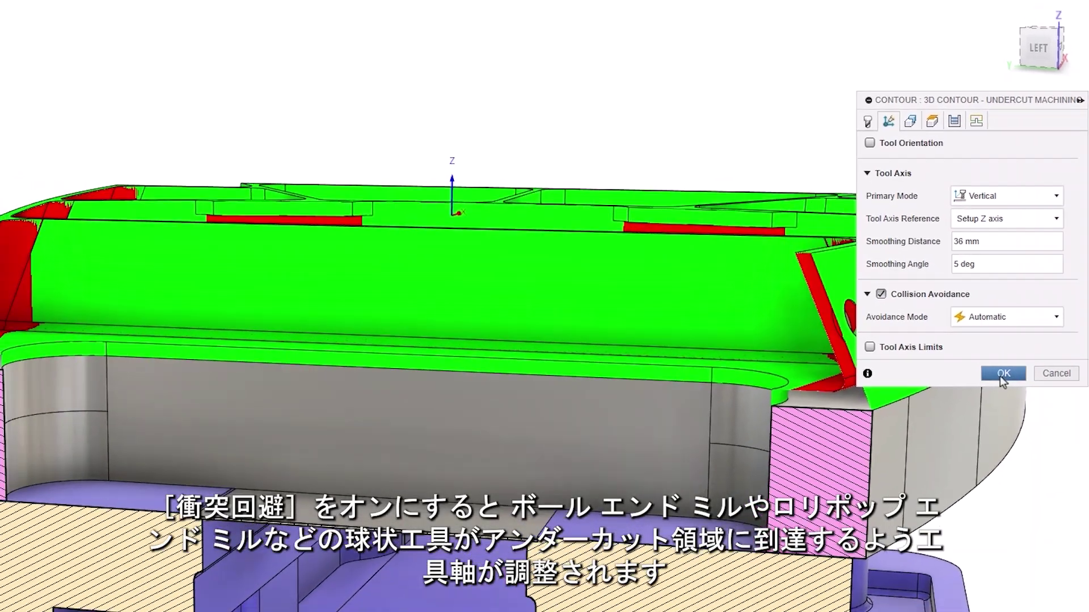
click(1003, 373)
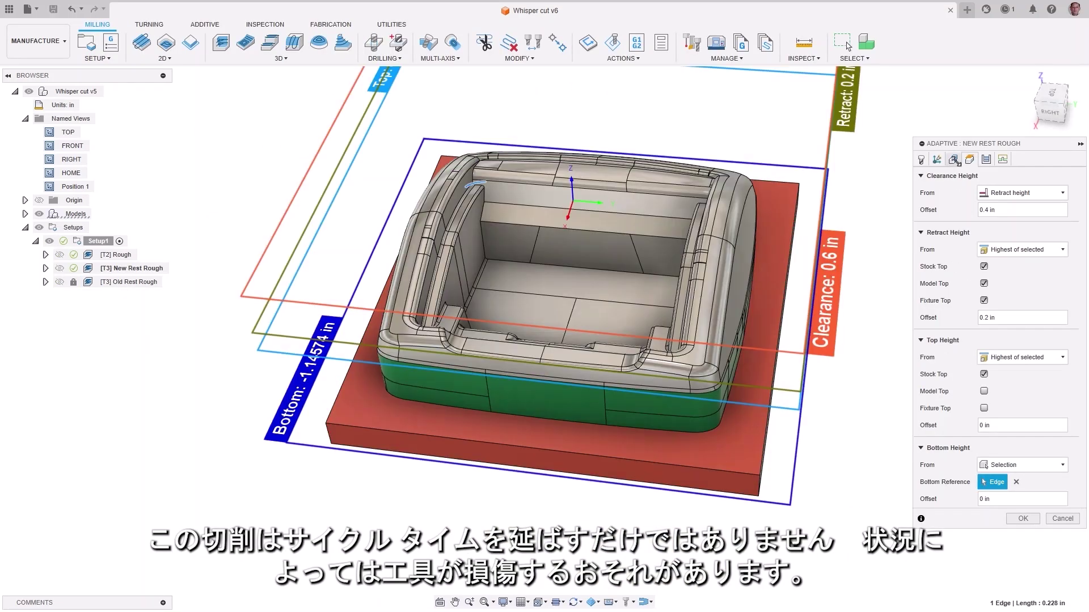
Keep remaining stock from previous operations for New Rest Rough, then compare it with Old Rest Rough
click(954, 159)
click(1058, 236)
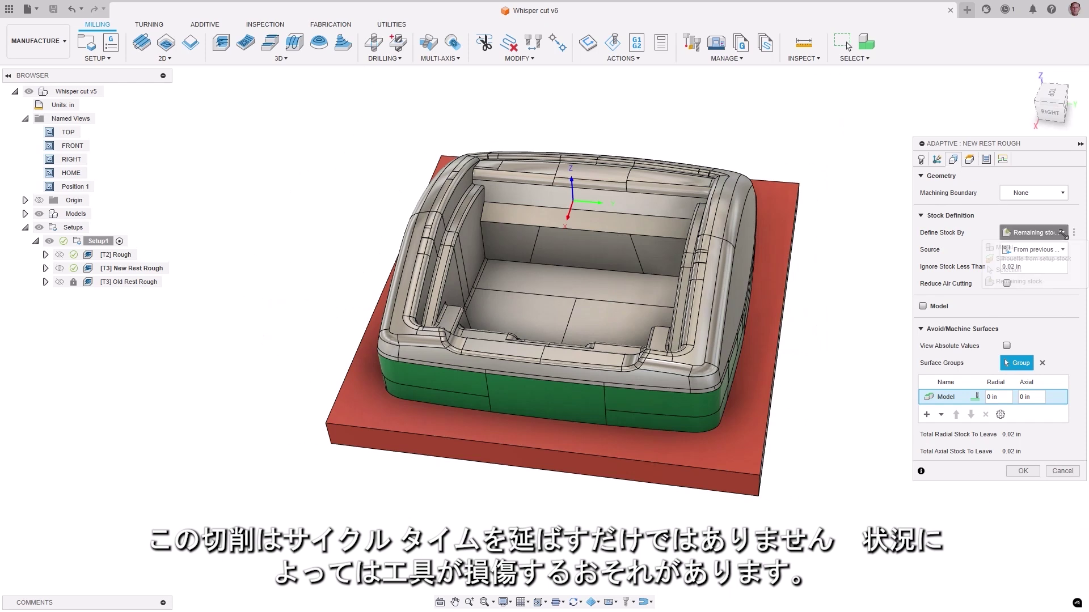
click(1047, 283)
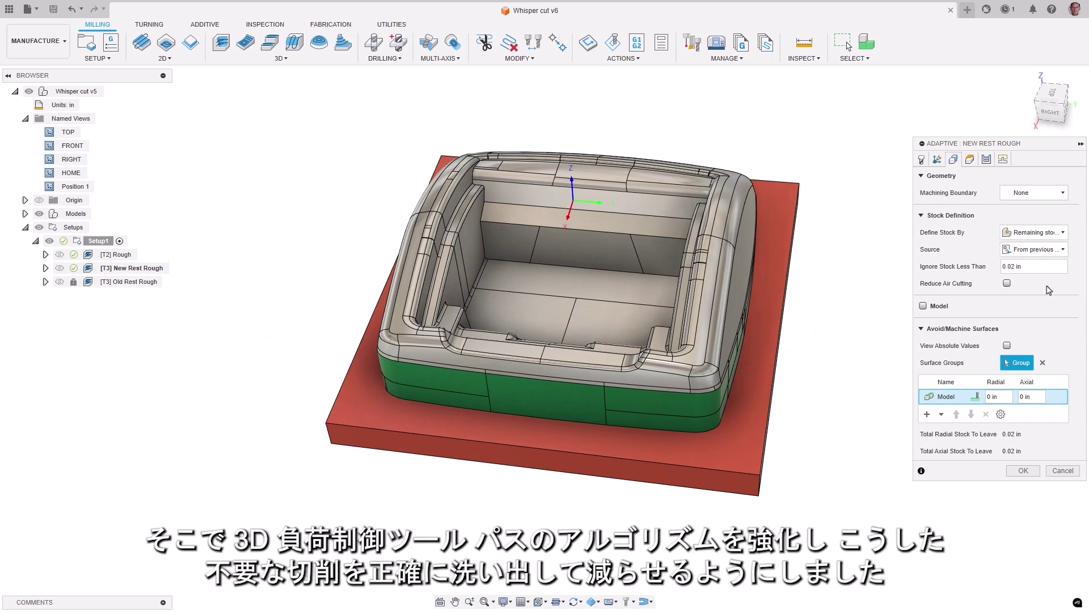
click(1055, 254)
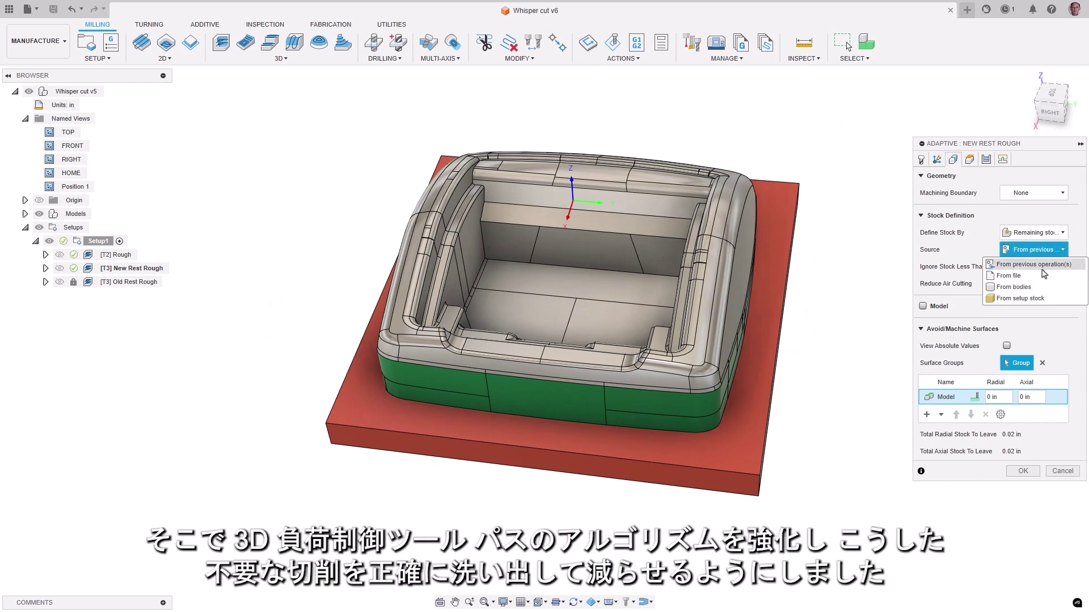
click(1042, 269)
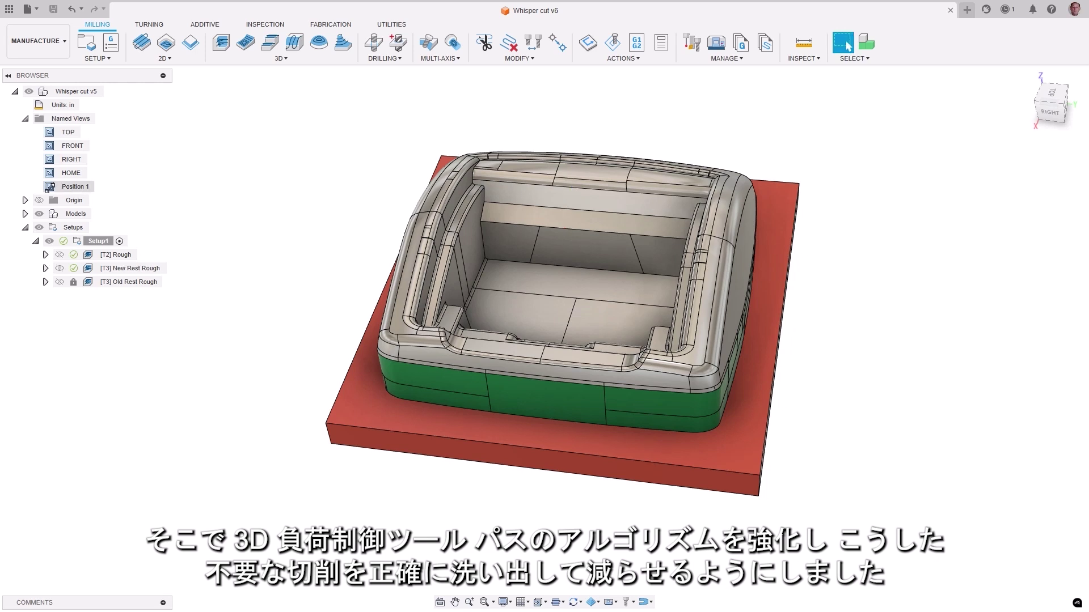
click(85, 285)
click(106, 286)
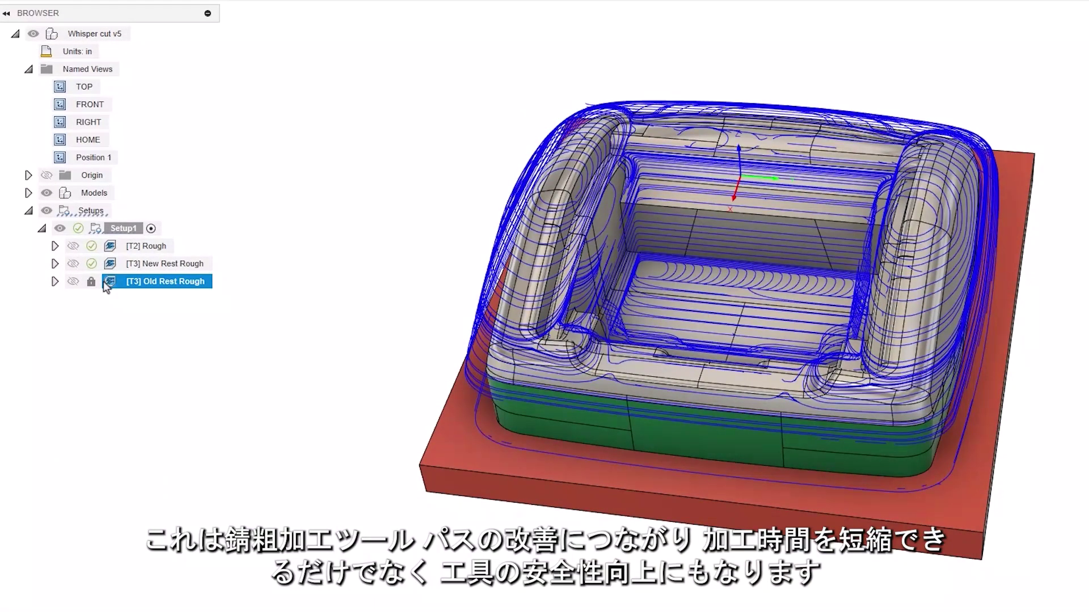
click(110, 265)
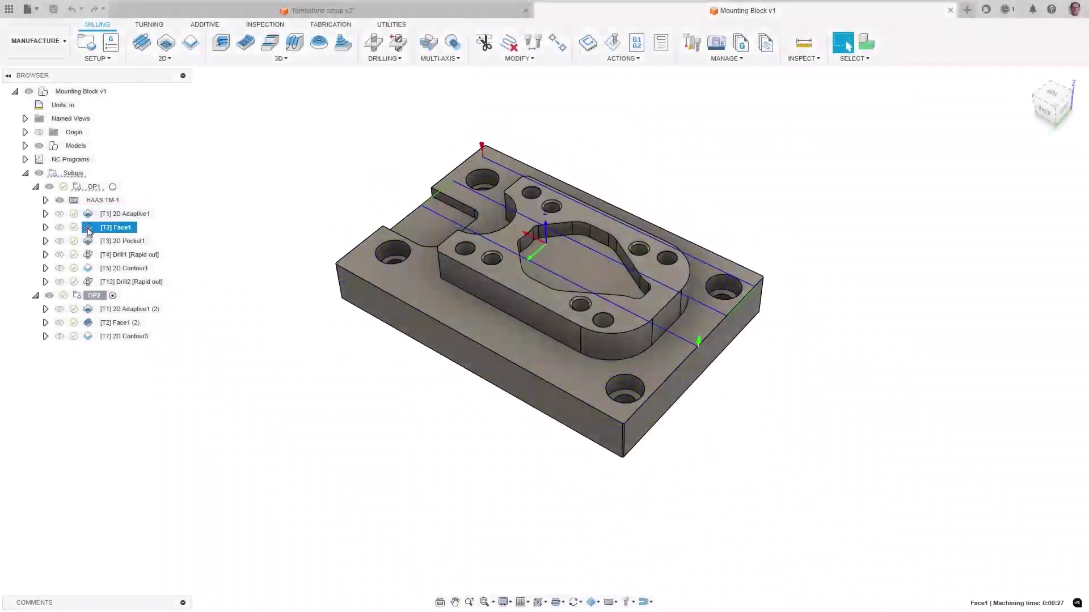
Preview each Mounting Block toolpath, including 2D Adaptive1 (2), Face1 (2) and 2D Contour3
click(88, 241)
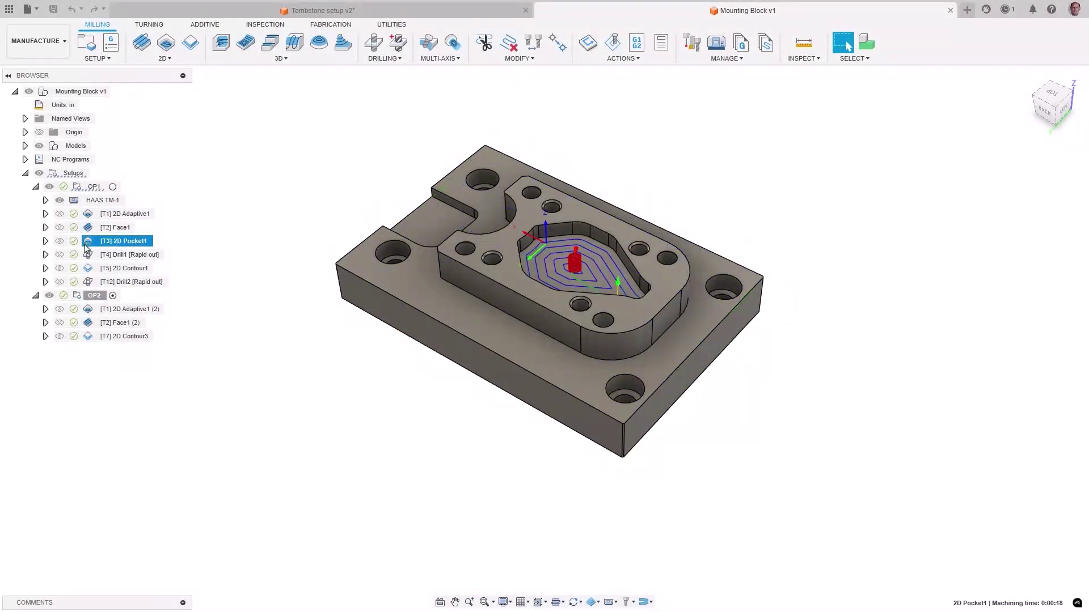
click(89, 254)
click(88, 268)
click(89, 281)
click(89, 310)
click(88, 322)
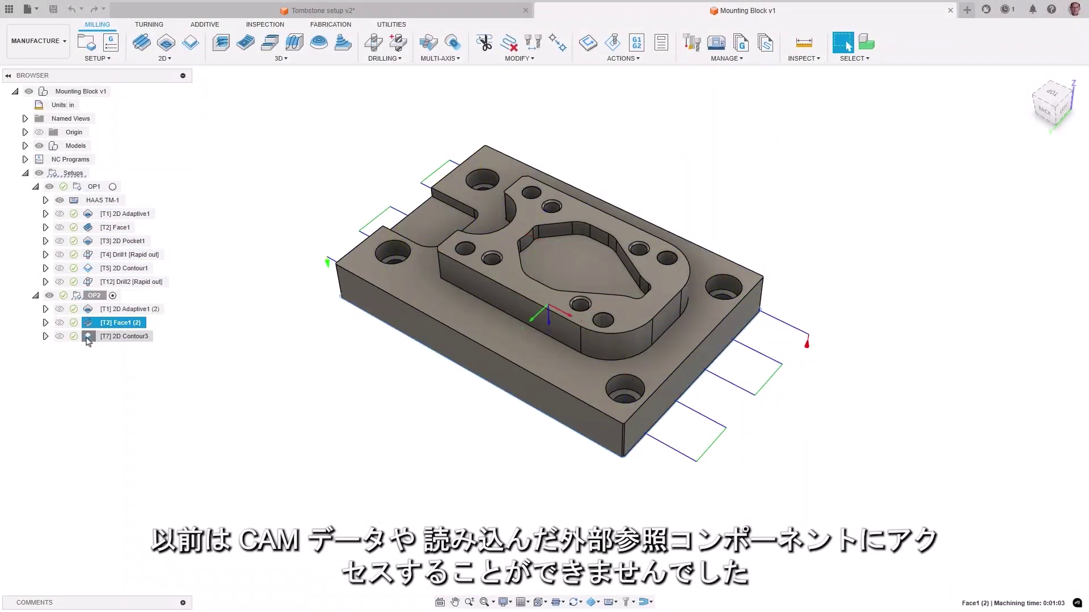
click(88, 337)
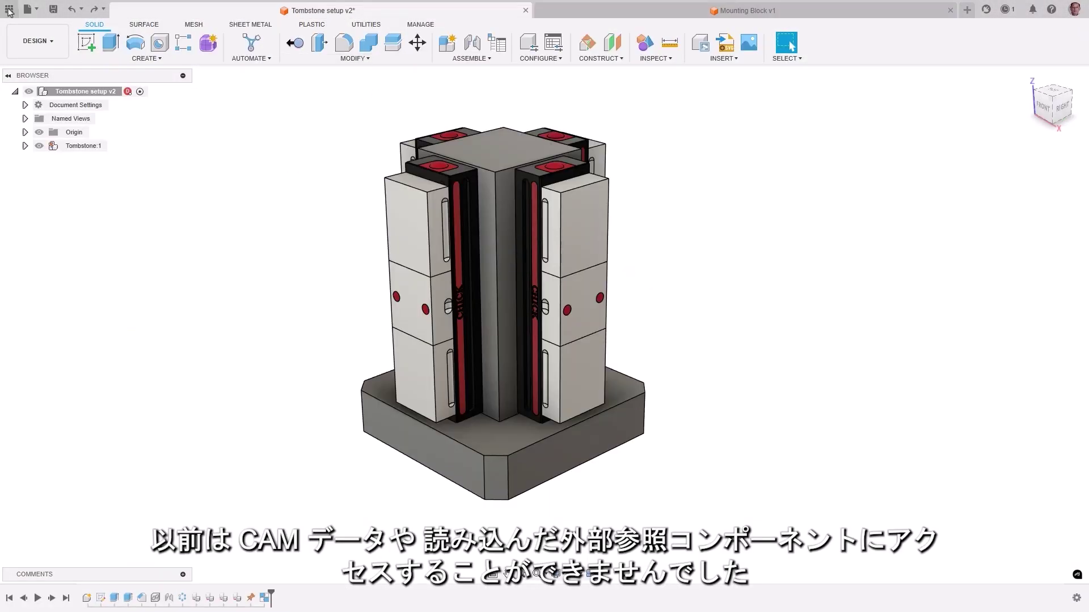
Insert the Mounting Block into the tombstone design, move it 12 in along X and rotate it upright
click(9, 9)
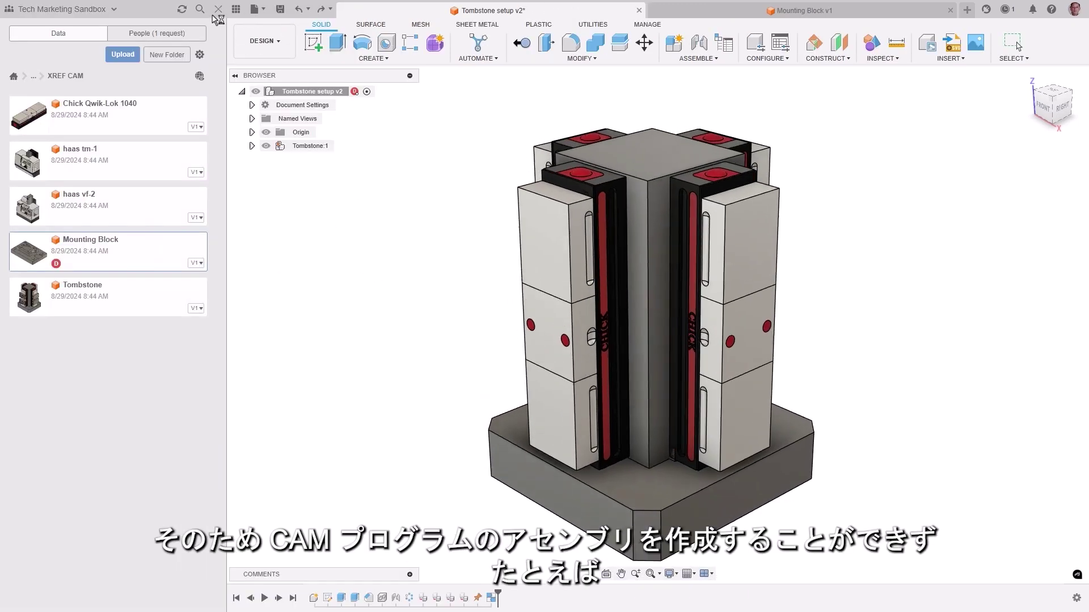
drag(29, 250, 669, 454)
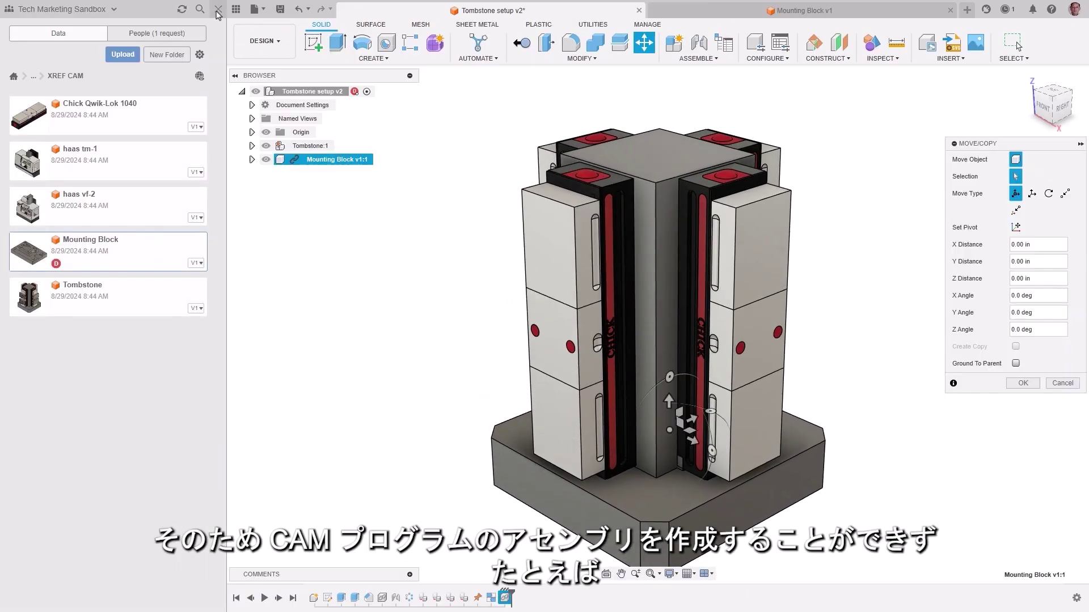
drag(579, 442, 765, 514)
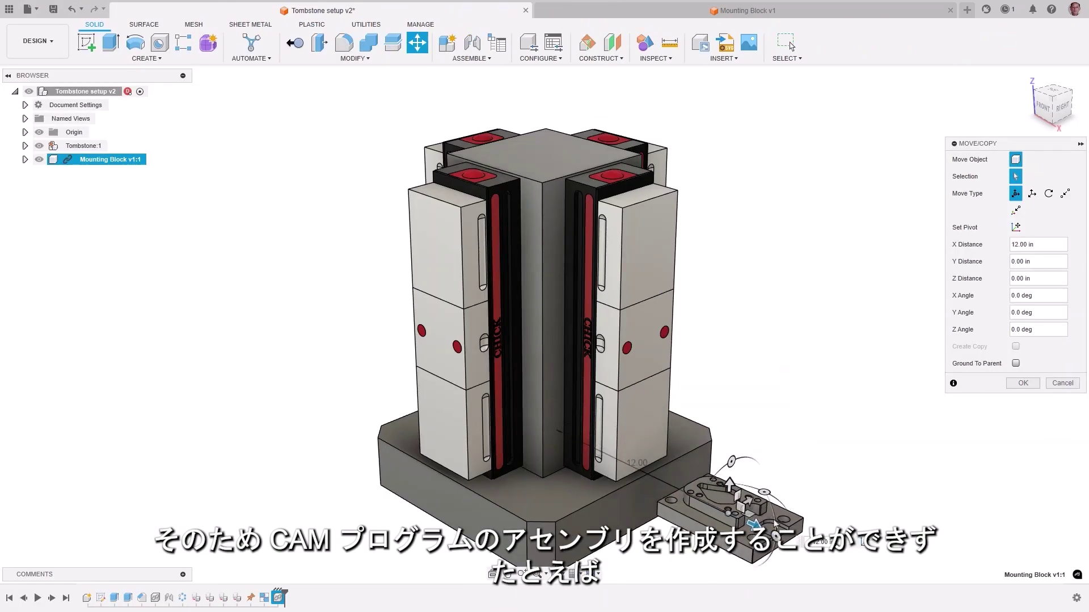
mouse_move(732, 462)
mouse_down()
mouse_move(741, 469)
mouse_move(731, 472)
mouse_up()
click(1024, 384)
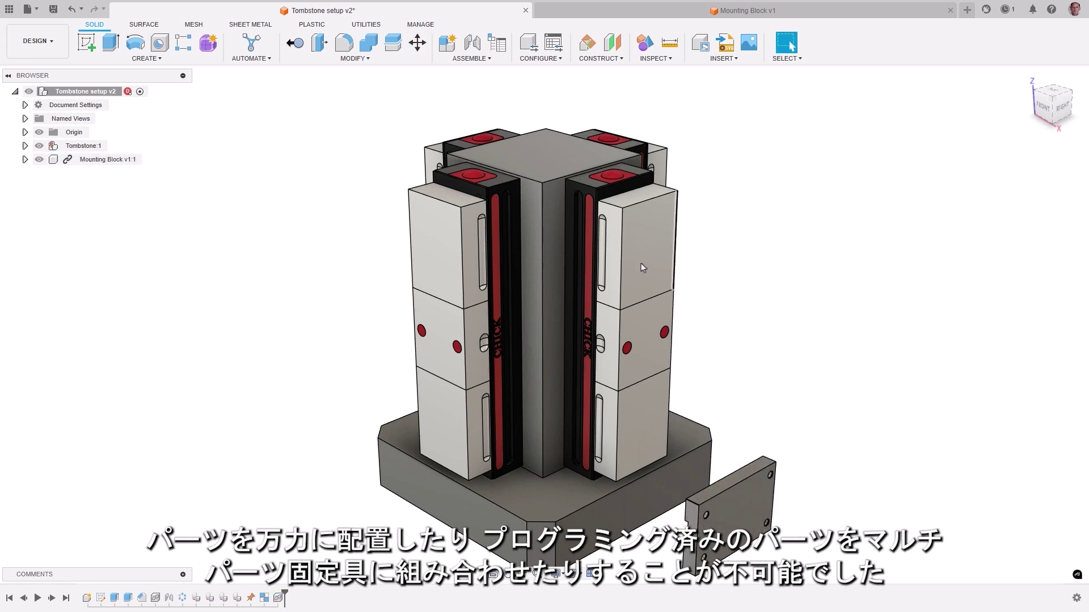
Rigidly joint the mounting block onto the tombstone jaw
click(472, 43)
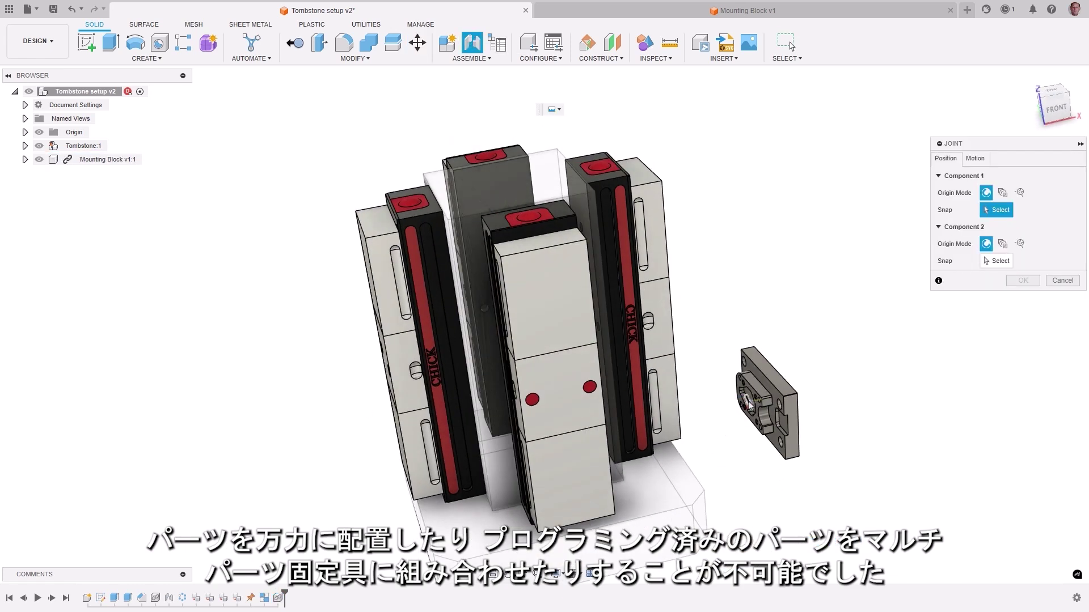
scroll(748, 405, up, 4)
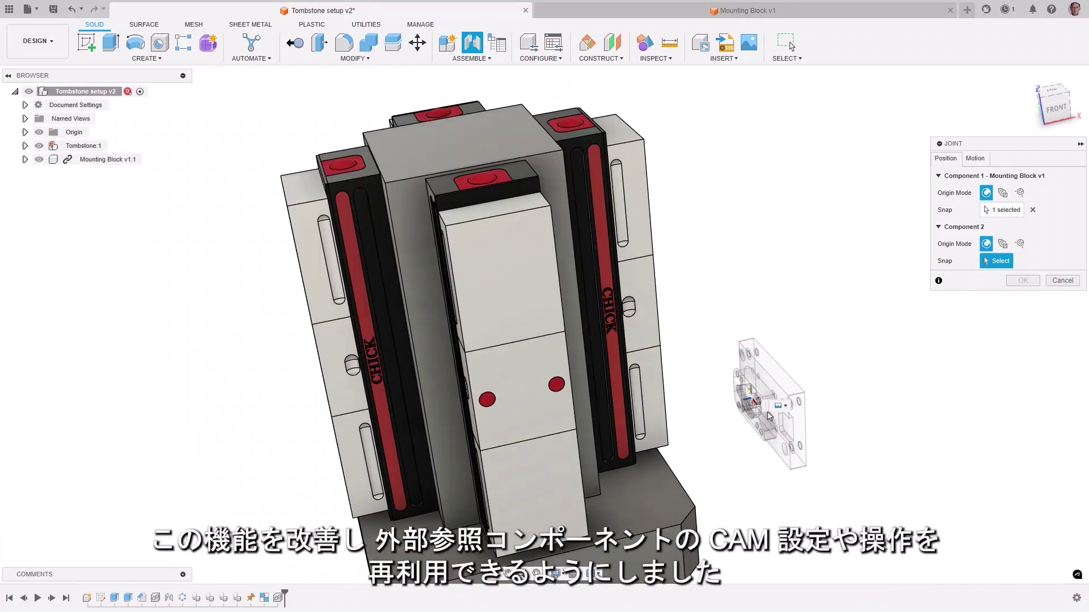
shift+middle_drag(544, 307, 624, 284)
click(626, 285)
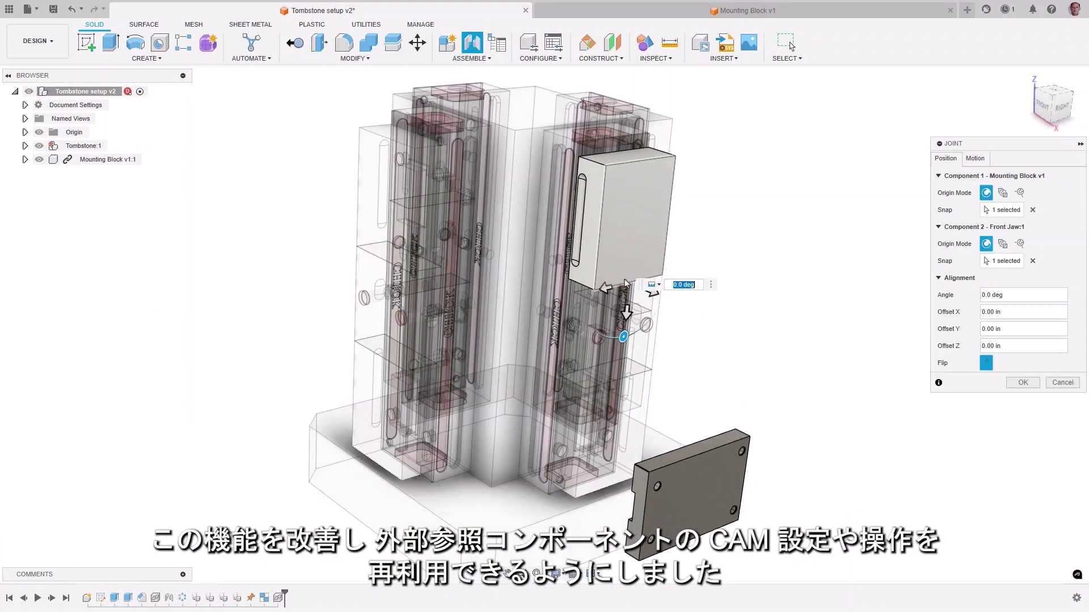
click(1021, 382)
Copy and paste a second mounting block and move it 18 in to the left
click(108, 187)
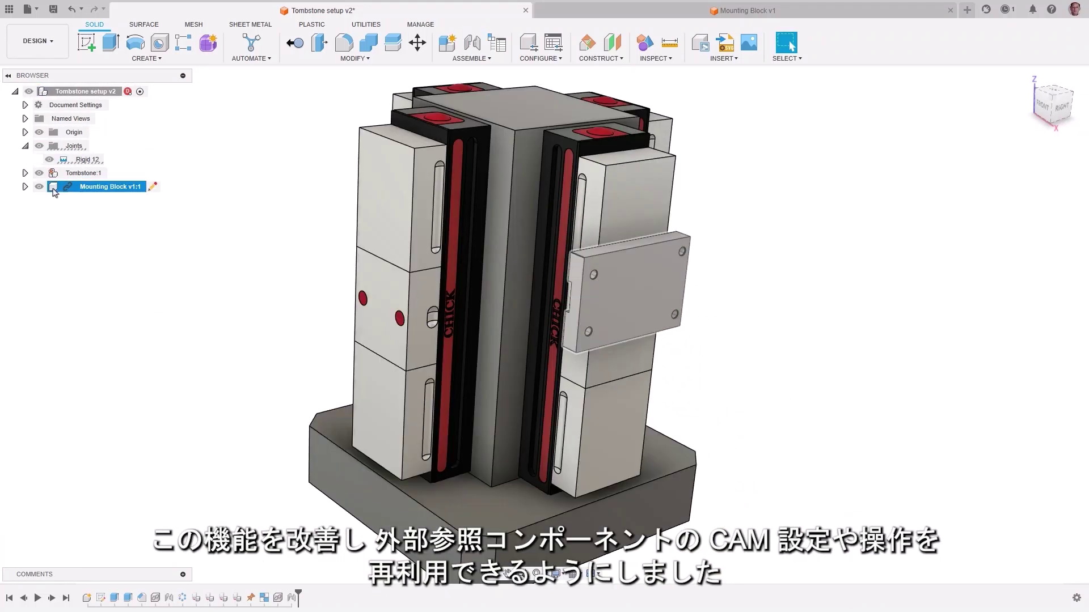
right_click(108, 187)
key(Escape)
right_click(108, 187)
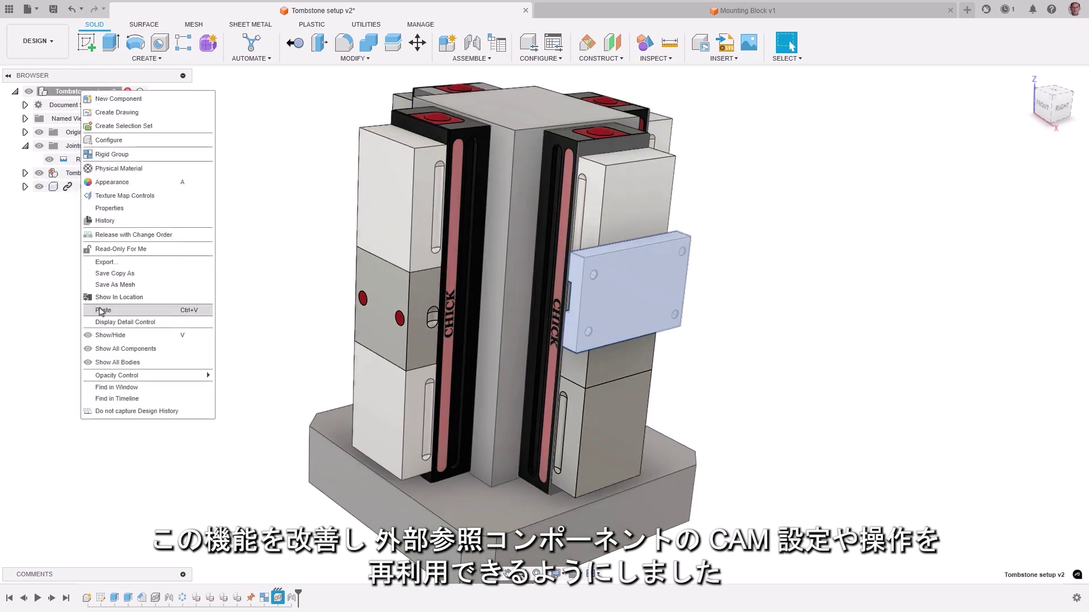
click(125, 306)
drag(606, 304, 191, 398)
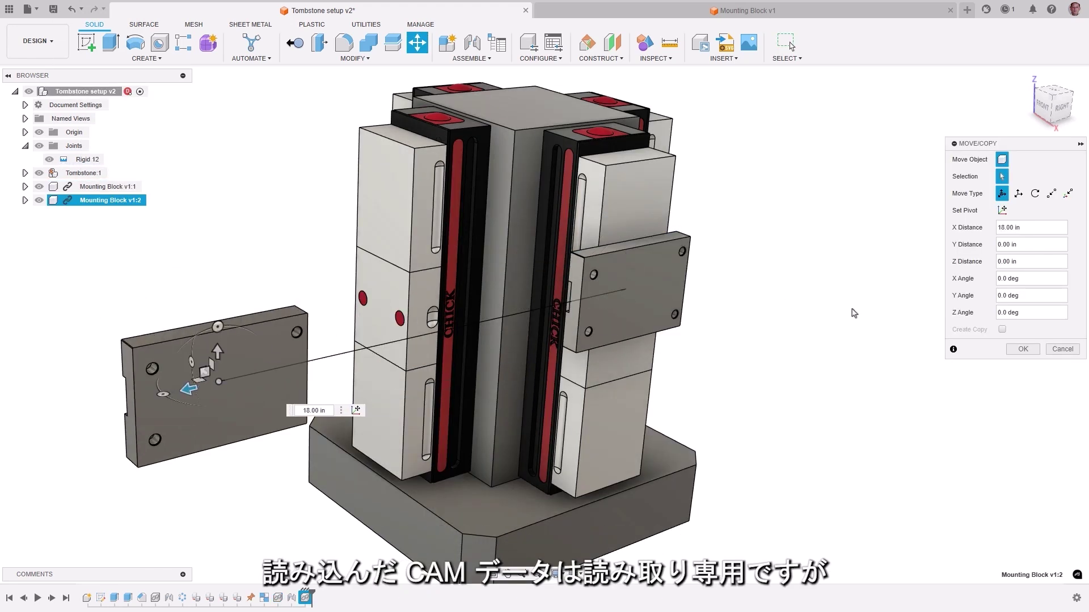
click(1022, 349)
Rigidly joint the second mounting block onto the tombstone's other jaw
click(473, 42)
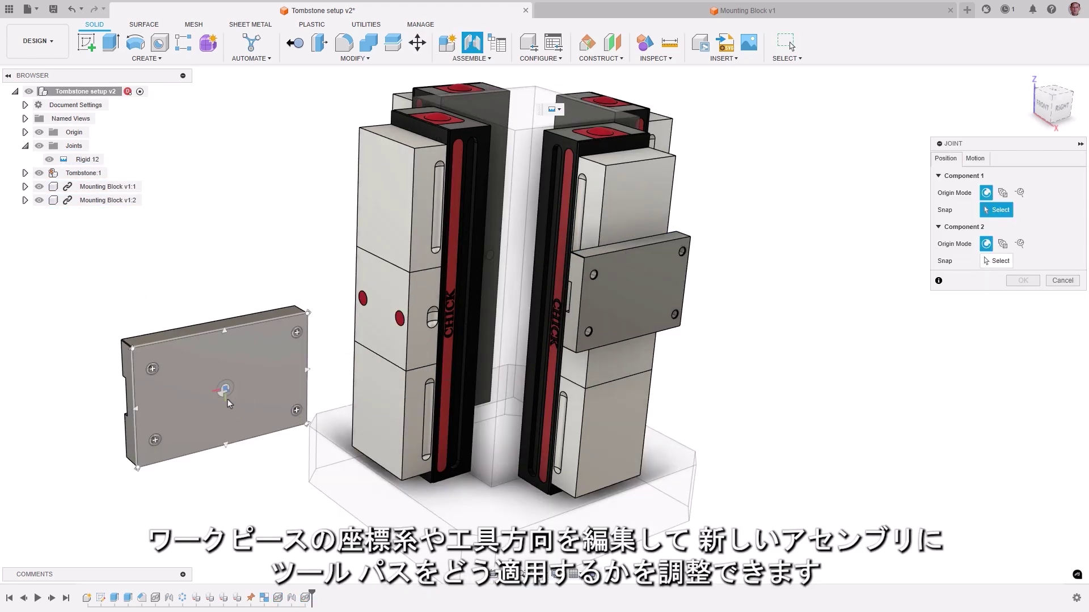
click(225, 390)
click(380, 259)
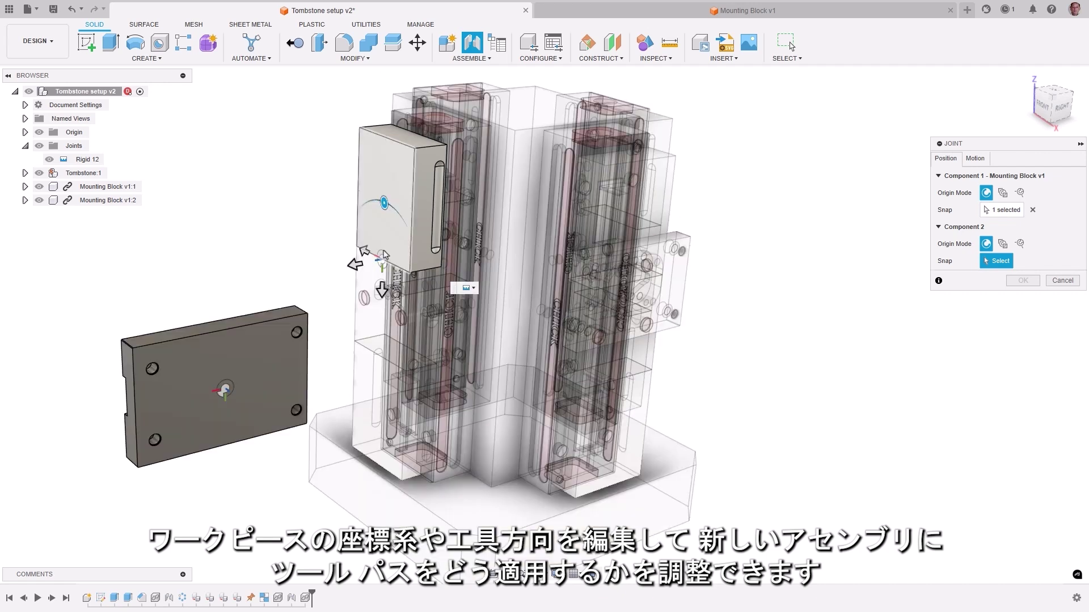
click(1022, 386)
click(38, 40)
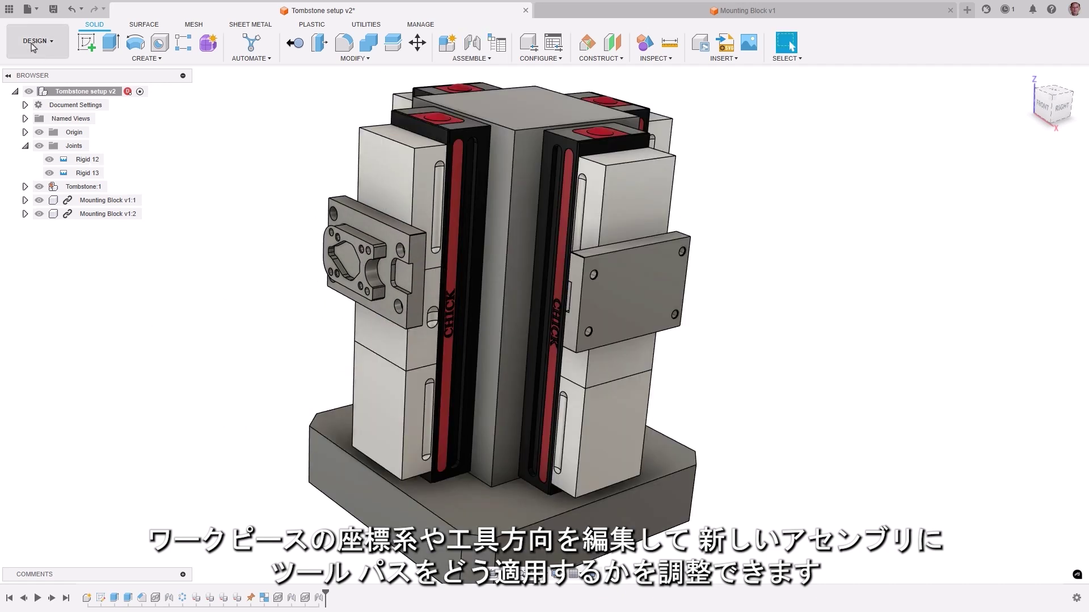
In Manufacture, select both blocks' OP1 and OP2 setups and expand OP2 and the second OP1
click(34, 168)
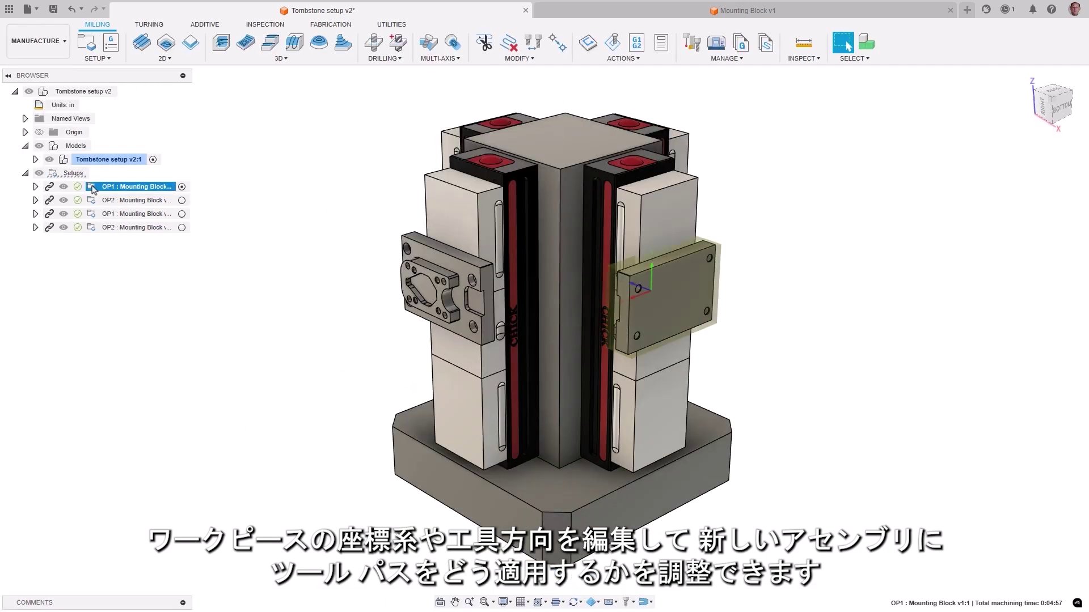
right_click(92, 189)
click(99, 196)
click(90, 202)
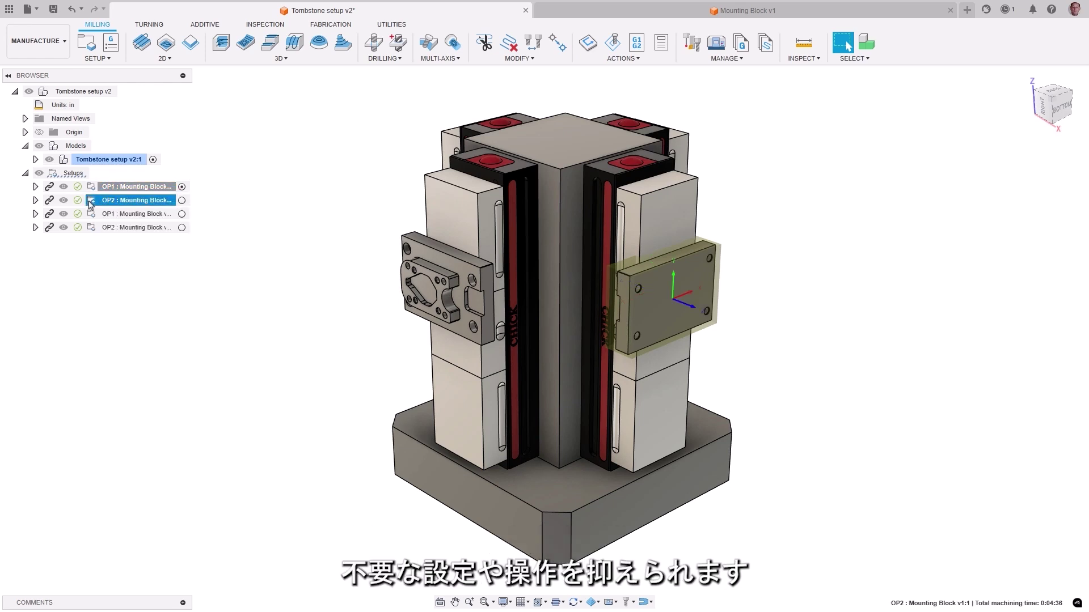
click(93, 214)
click(94, 230)
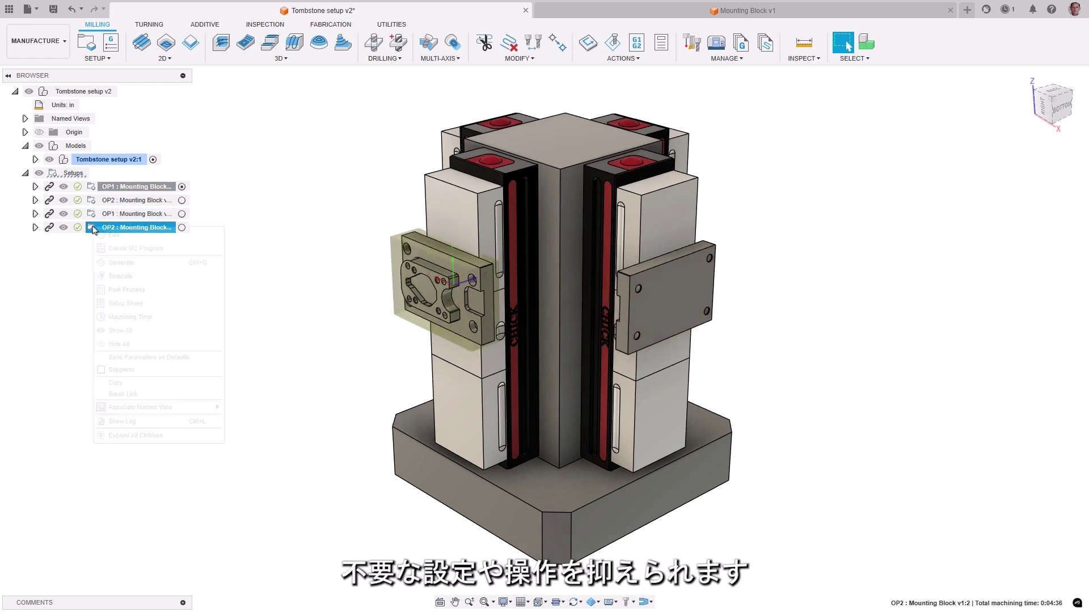
right_click(94, 228)
key(Escape)
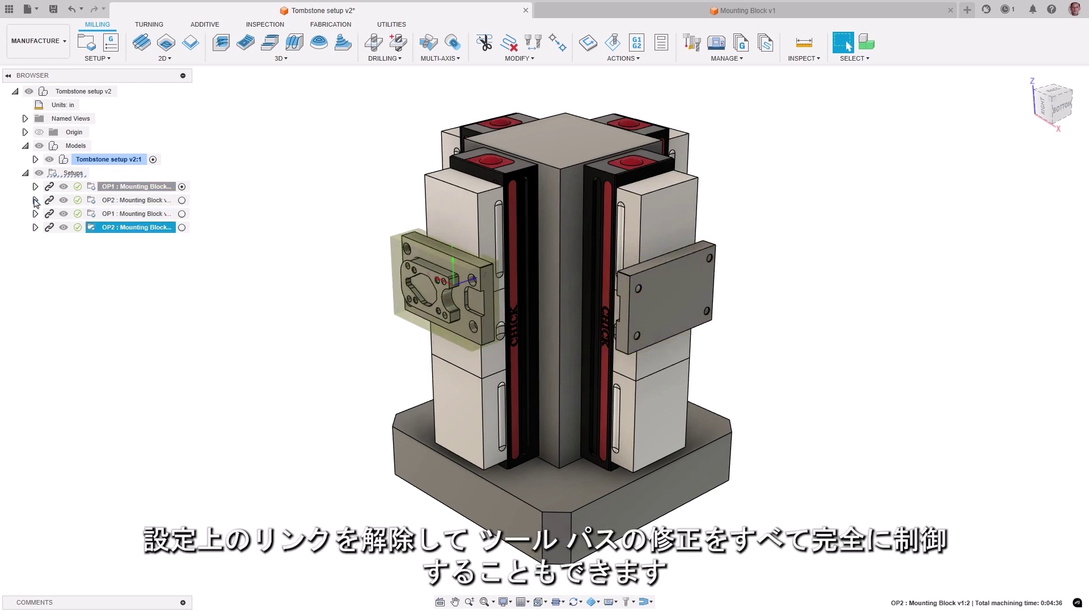
click(35, 201)
click(35, 254)
Preview the reused toolpaths, from 2D Adaptive1 (2) through Drill2 (2)
click(94, 214)
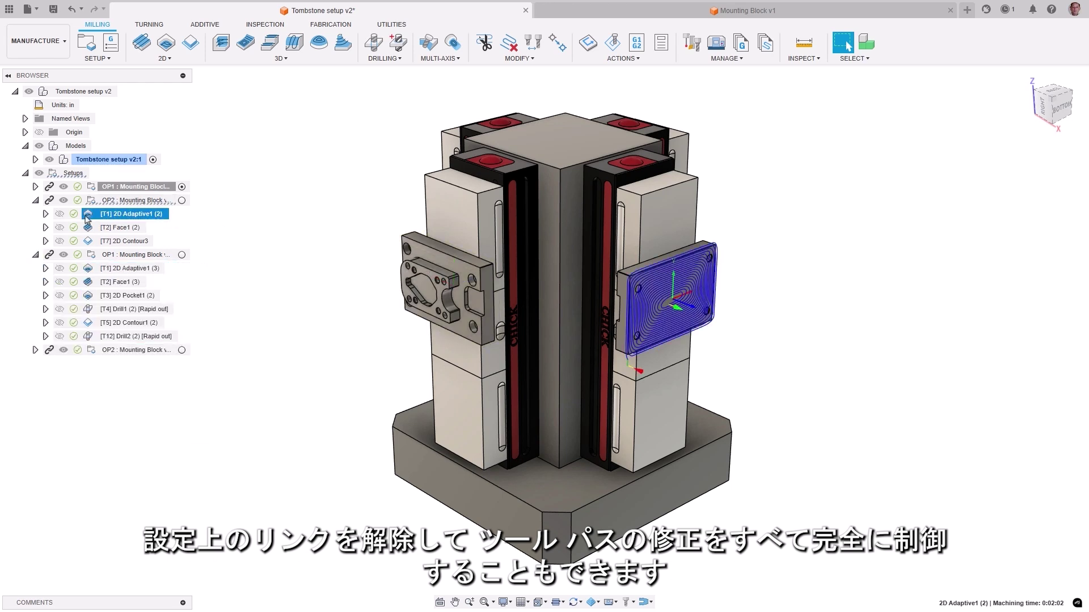
click(91, 227)
click(90, 241)
click(88, 268)
click(88, 282)
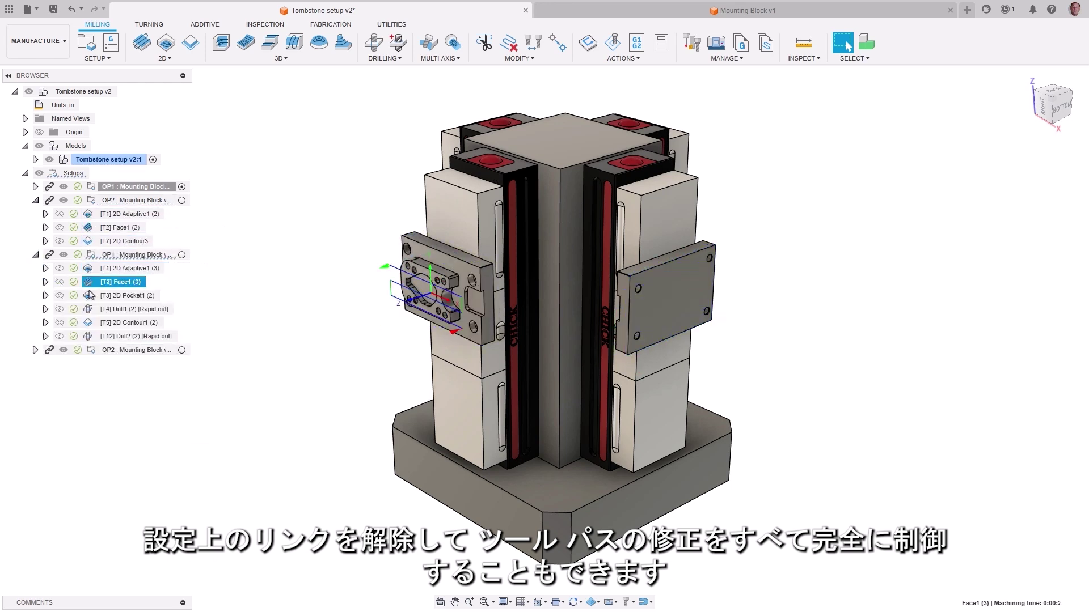
click(89, 295)
click(89, 309)
click(89, 323)
click(89, 337)
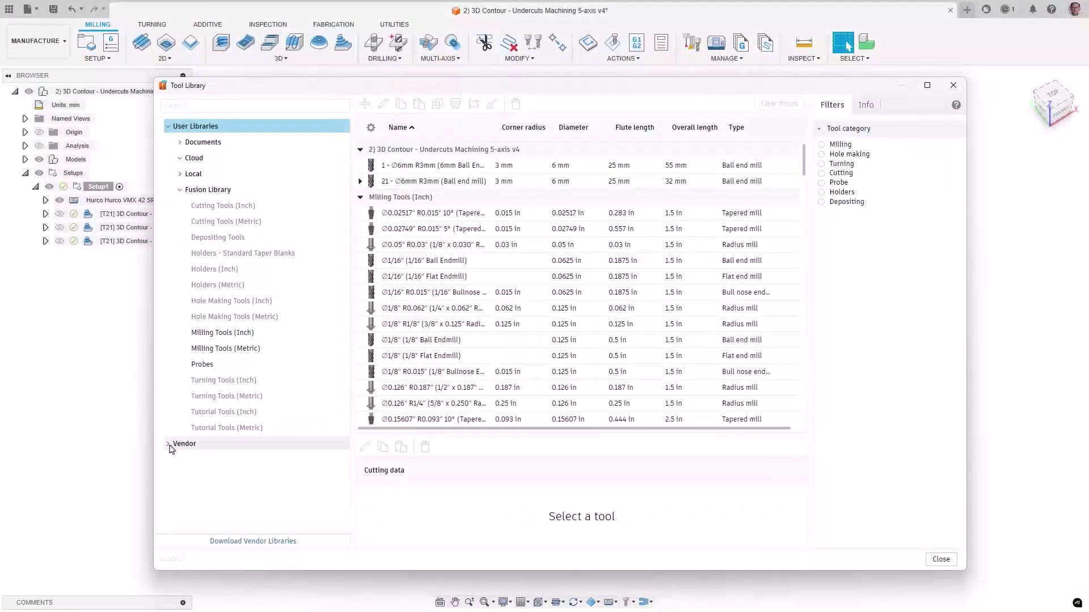
Find a 12 mm flat end mill in the GARR TOOL vendor library using milling and diameter filters
click(169, 444)
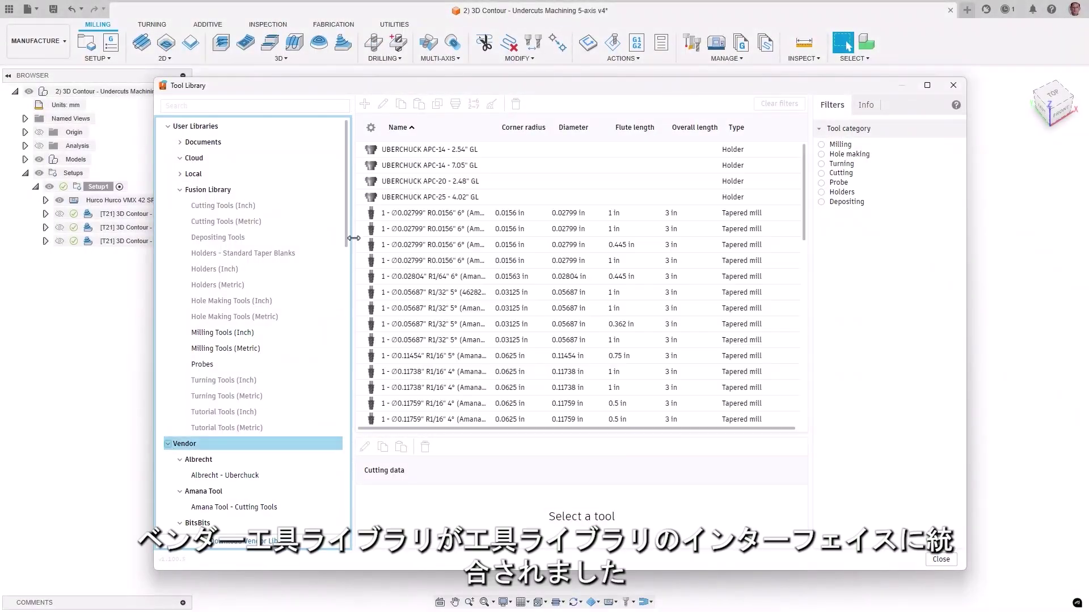
drag(347, 231, 347, 367)
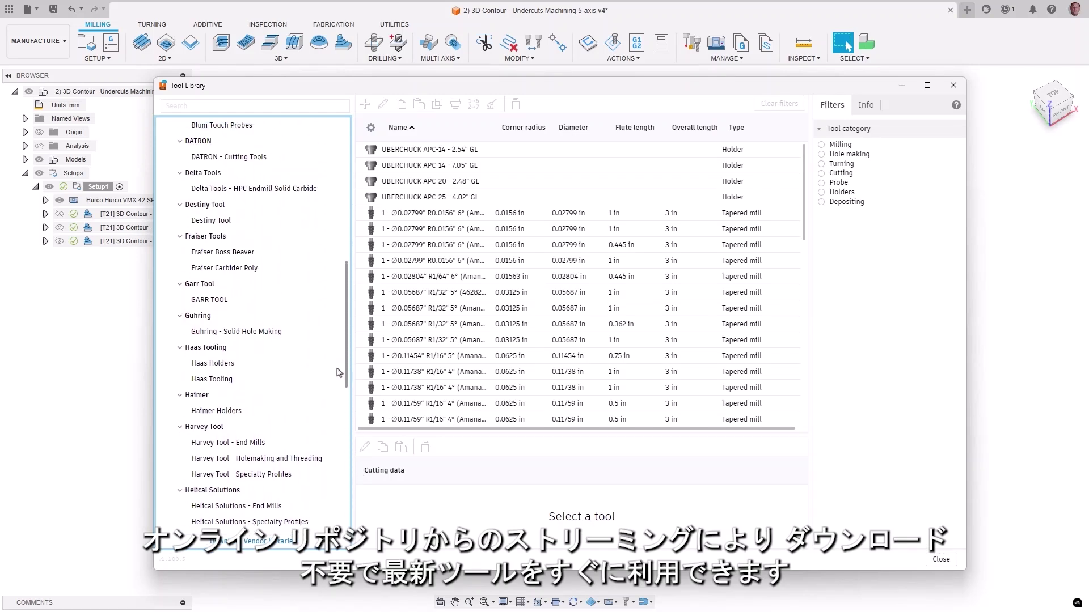
click(217, 302)
click(840, 145)
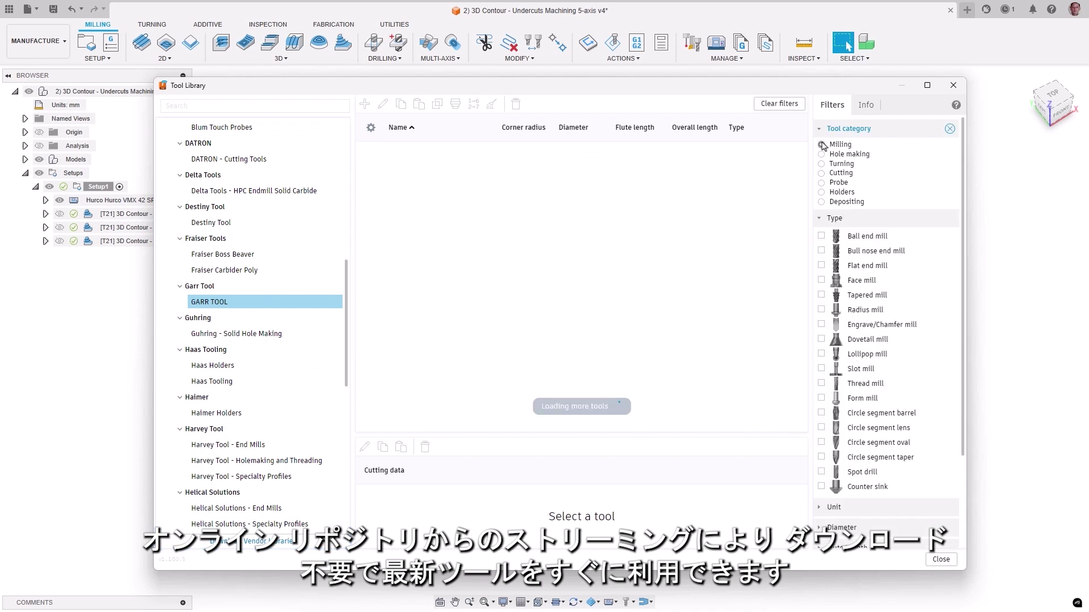
click(821, 266)
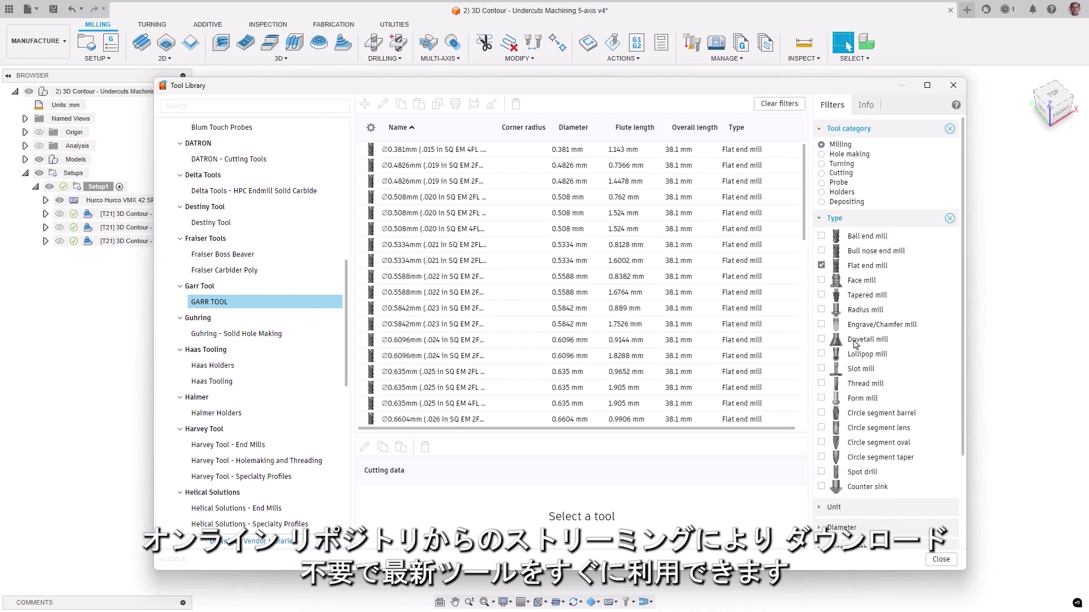
scroll(854, 448, down, 2)
click(820, 416)
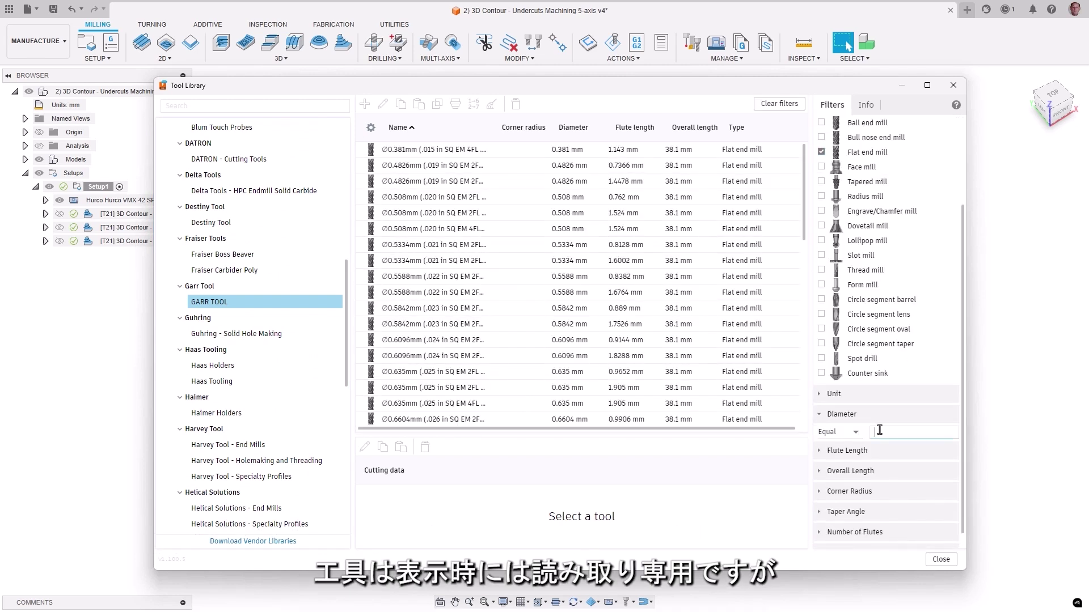
text(12)
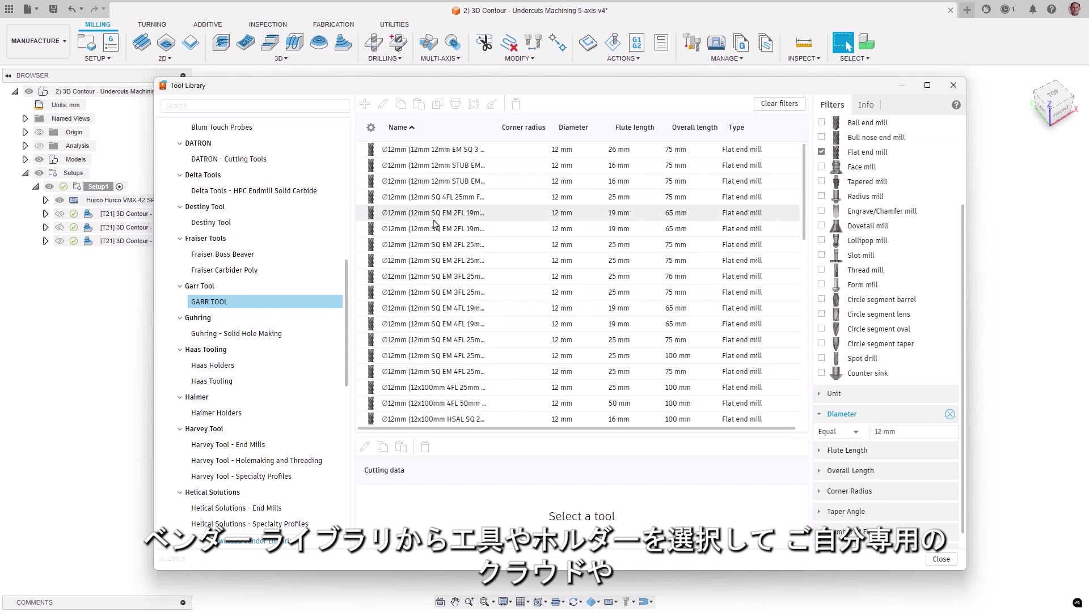
click(400, 245)
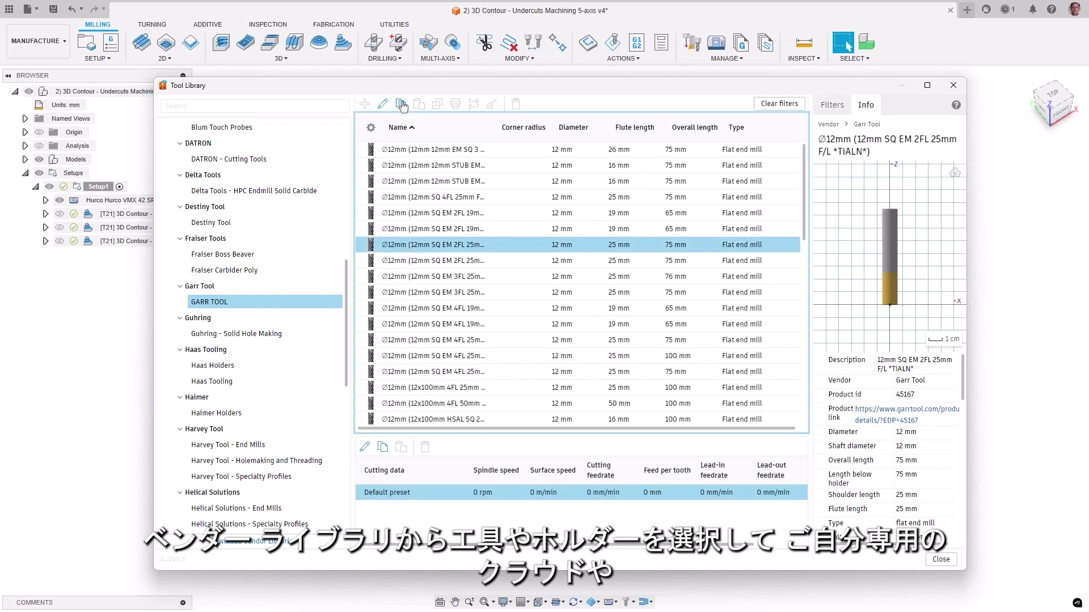
Paste the copied end mill into the current document's tool library
scroll(258, 247, up, 5)
scroll(258, 248, up, 5)
click(192, 143)
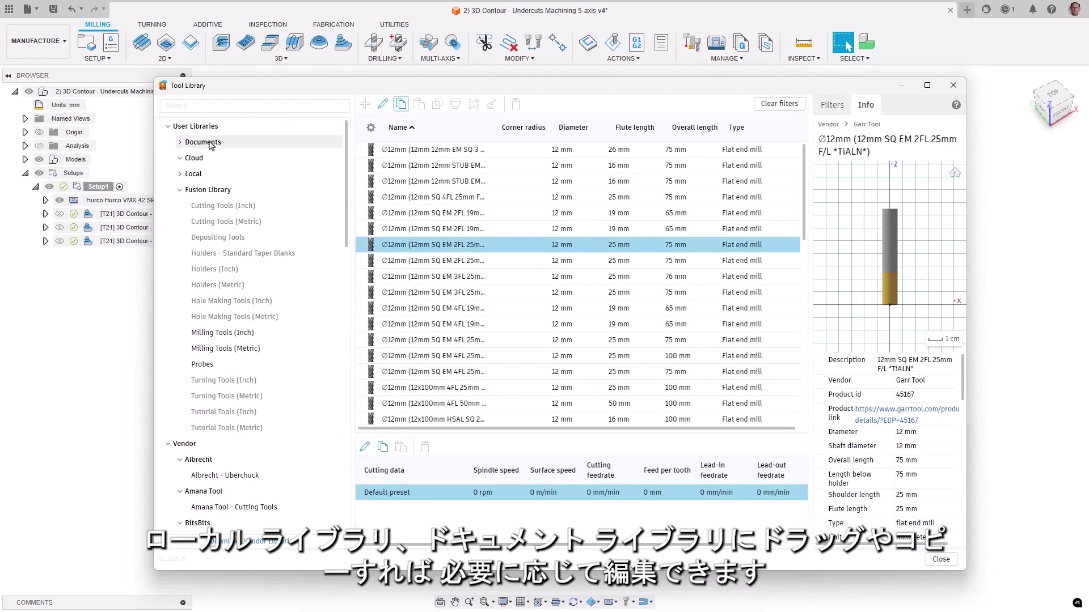
click(180, 142)
click(227, 158)
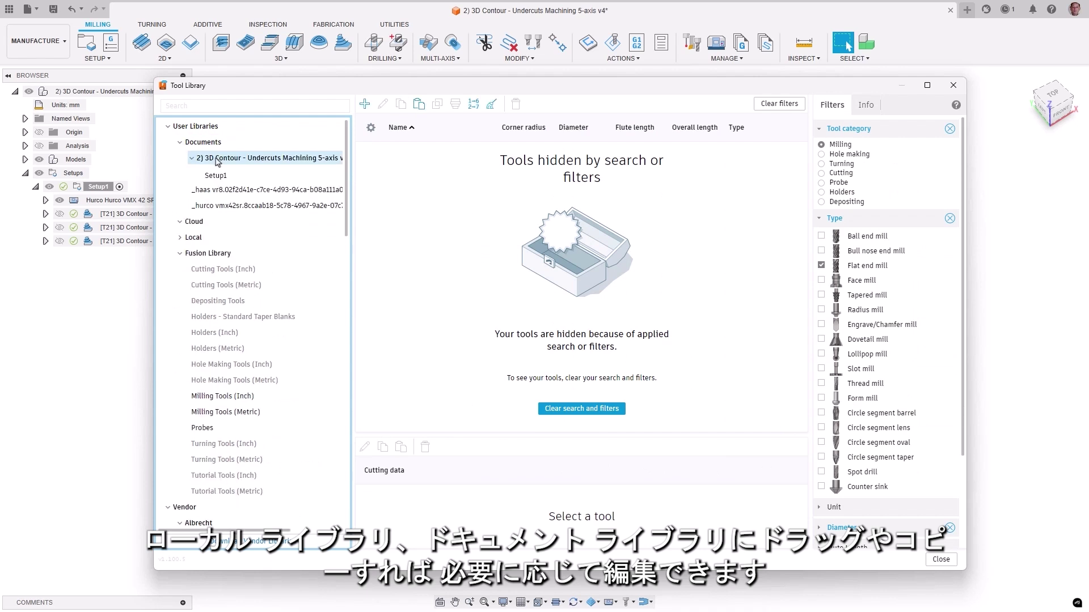
click(419, 105)
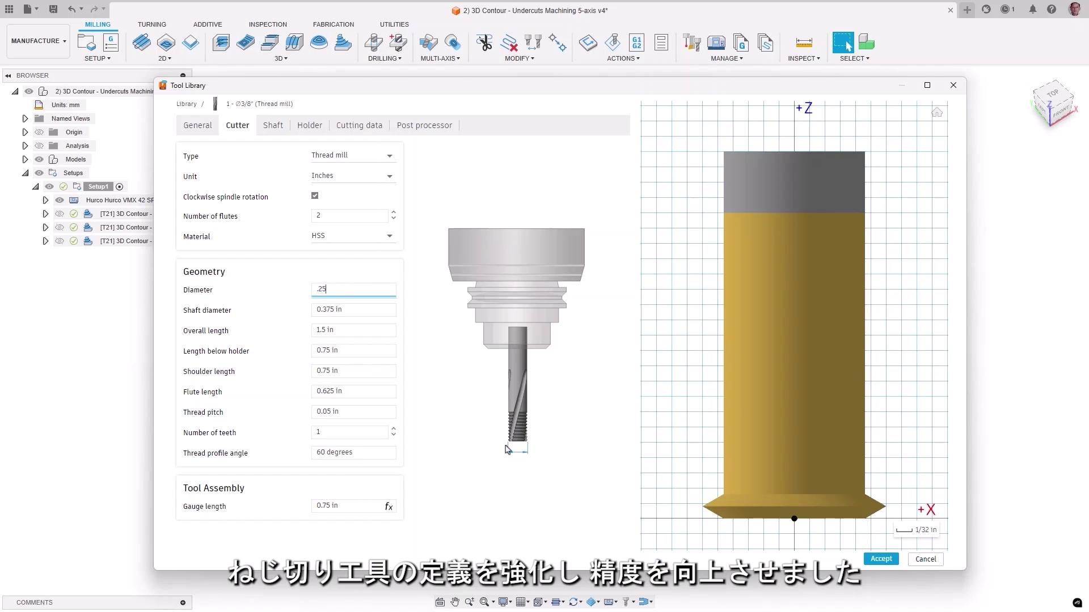
Give the thread mill cutter a 0.25 in diameter, 0.03 in thread pitch and 15 teeth
key(Return)
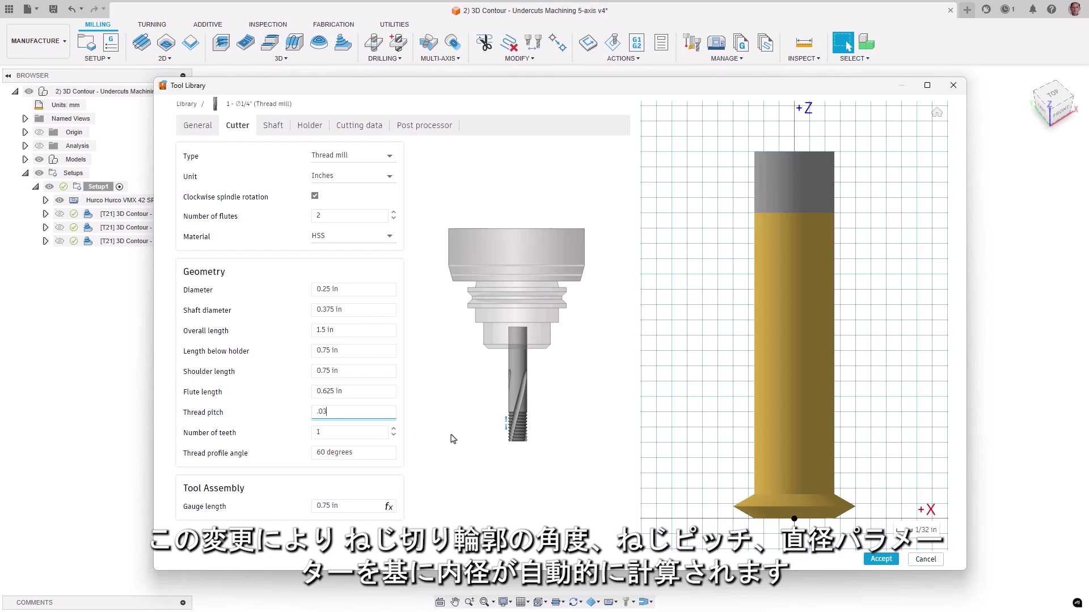
key(Return)
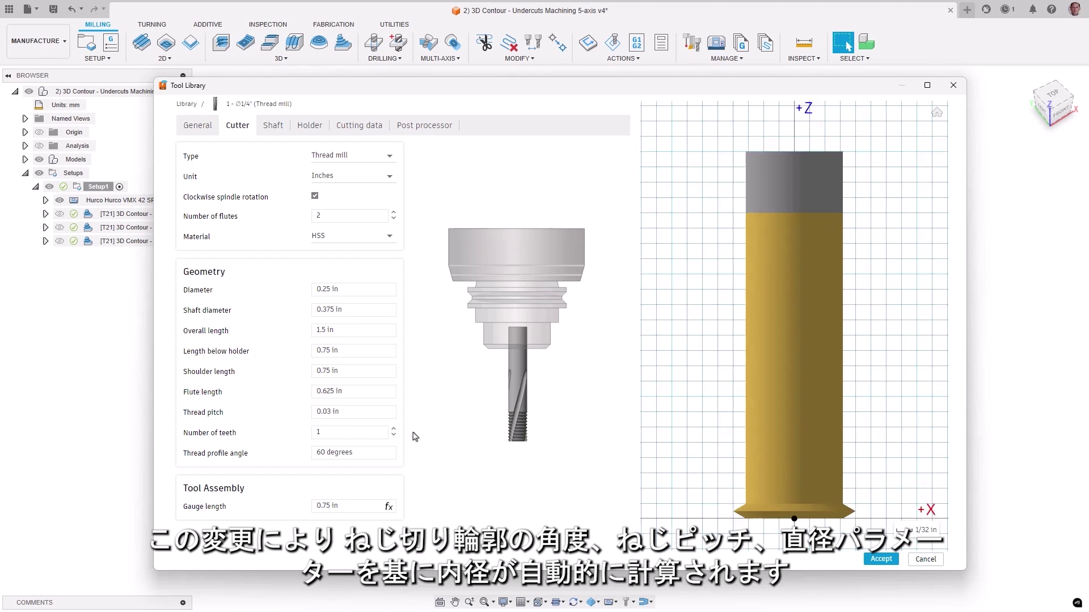
click(393, 429)
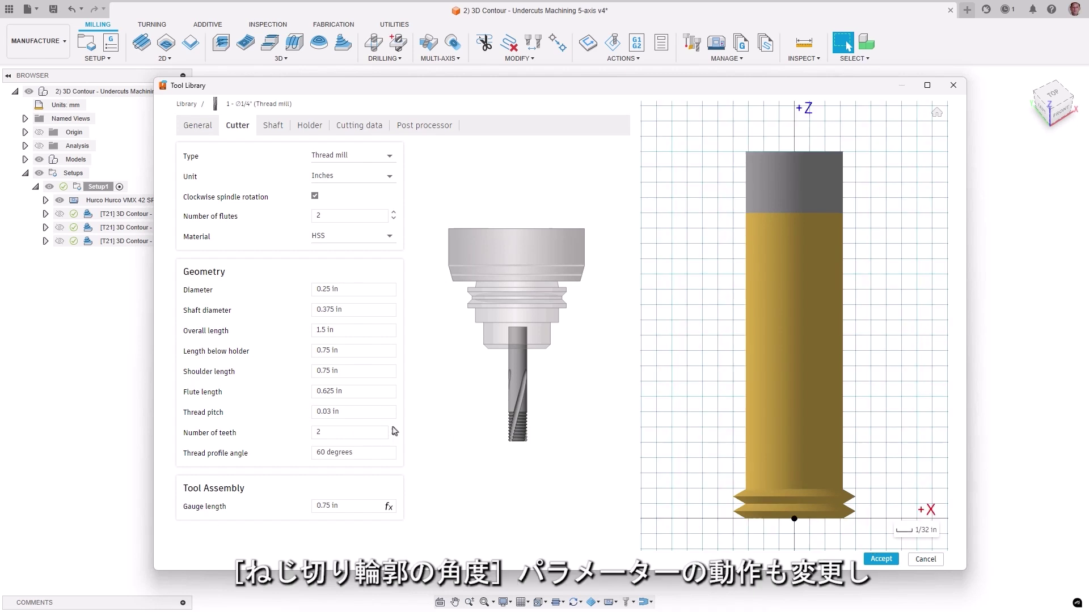
click(393, 429)
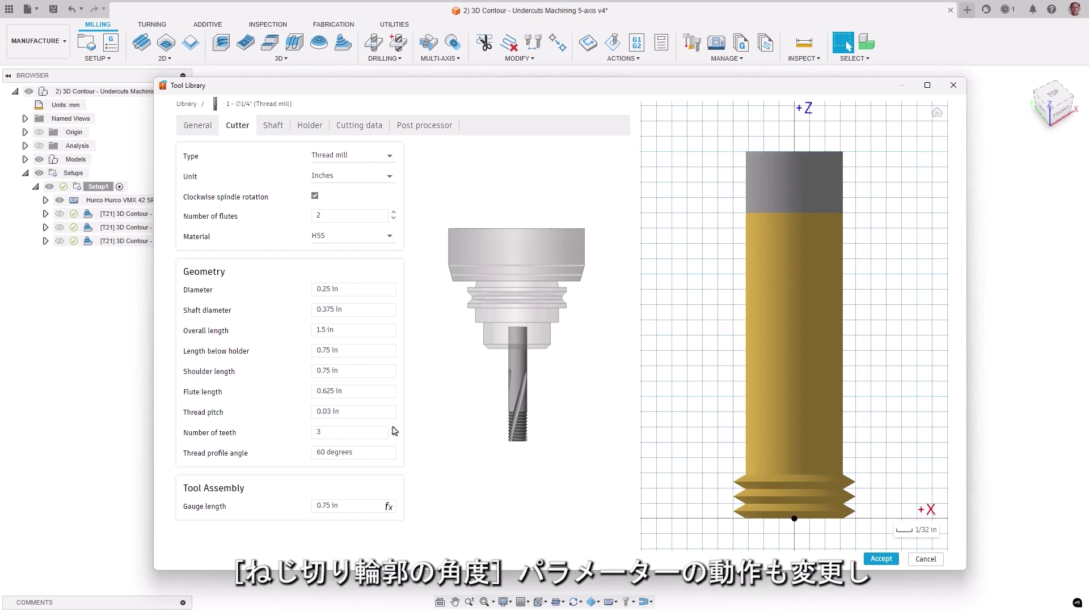
click(347, 427)
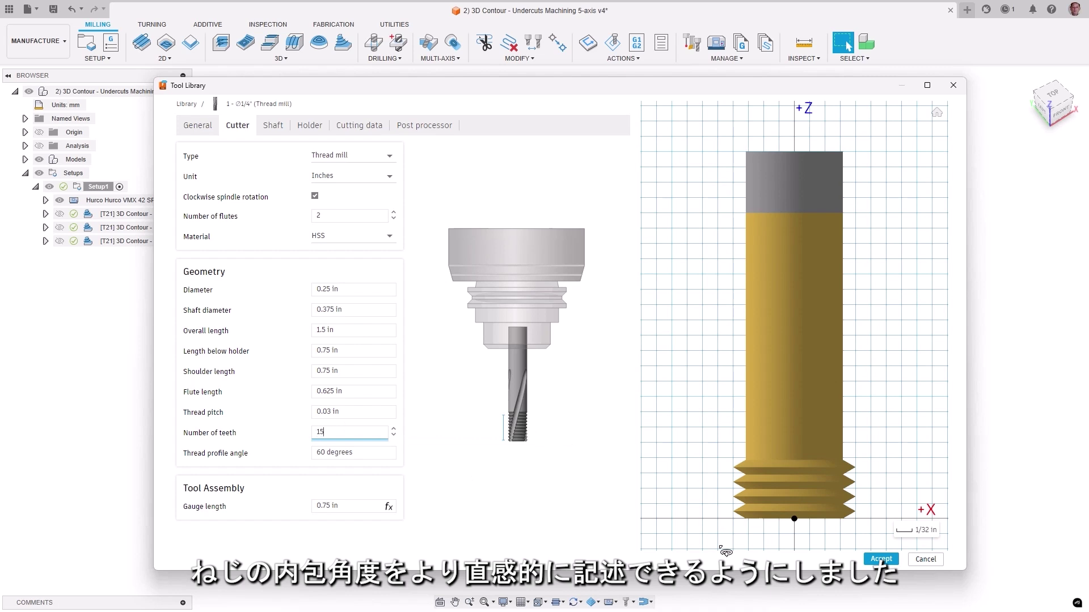
key(Return)
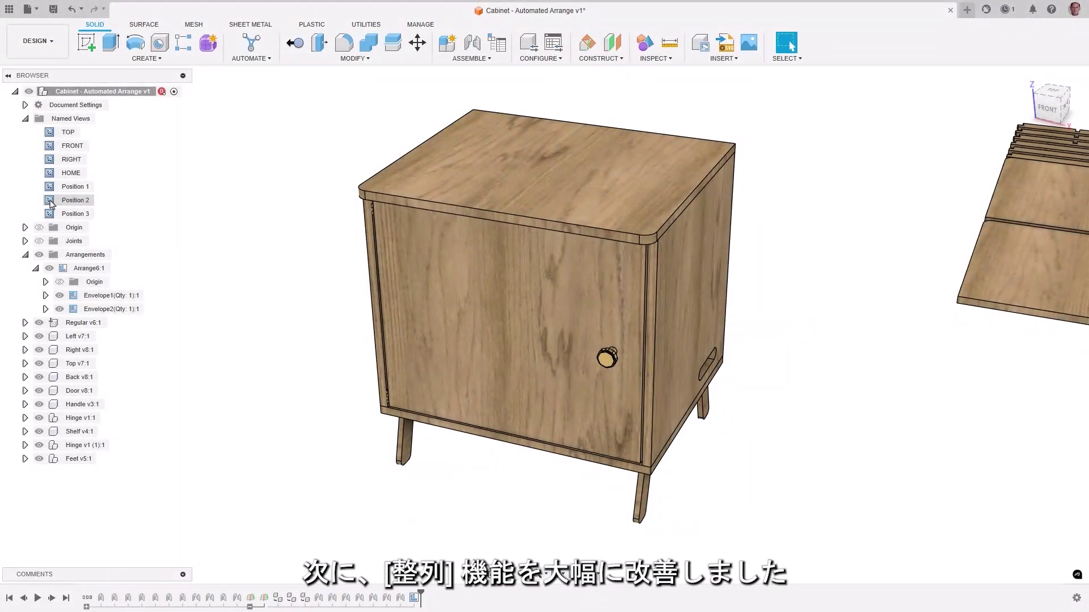
Open Arrange6:1 for editing from Position 2, keeping the 2D True Shape solver and All Rotations
double_click(51, 203)
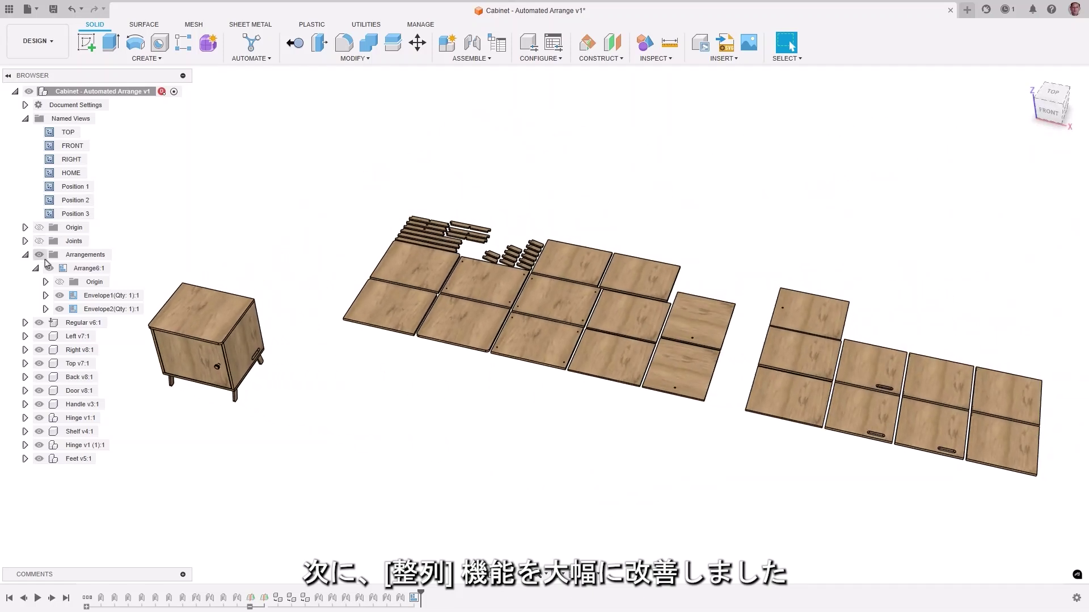
double_click(64, 269)
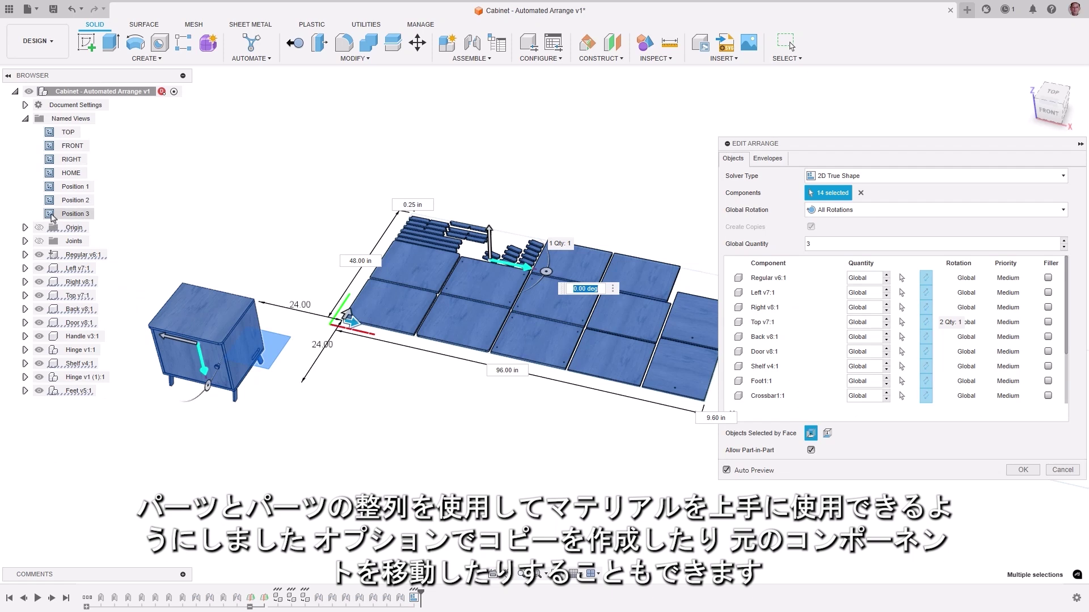
double_click(51, 215)
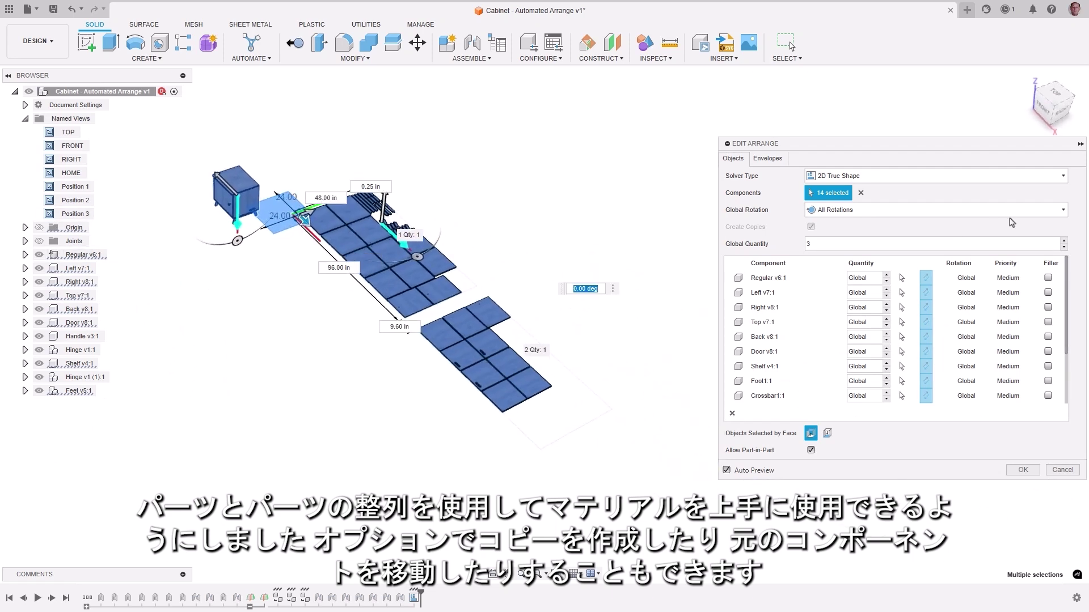
click(1063, 177)
click(1064, 180)
click(1062, 212)
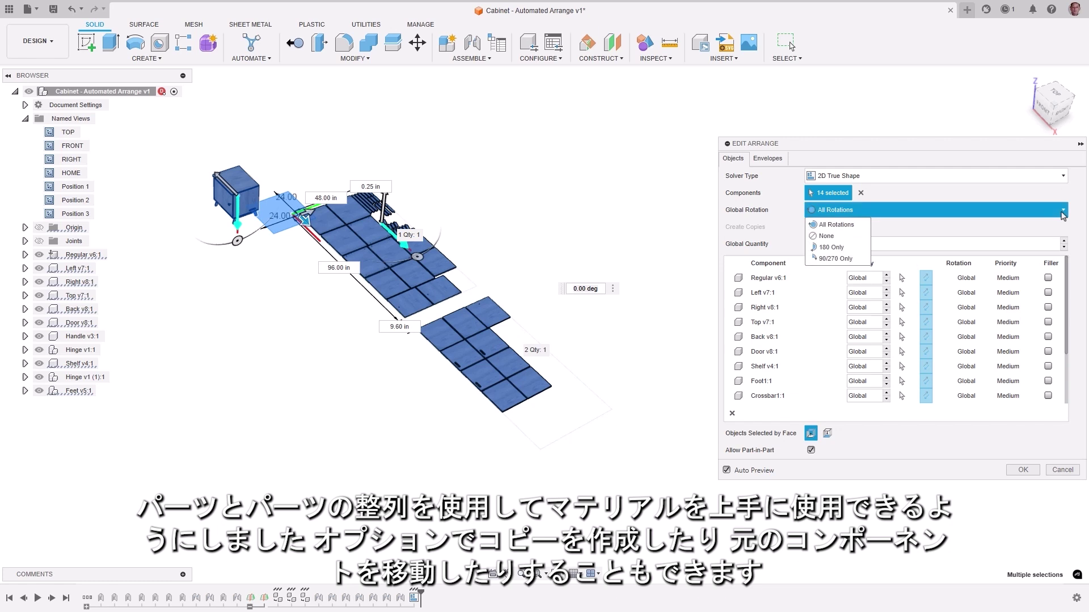
click(1063, 215)
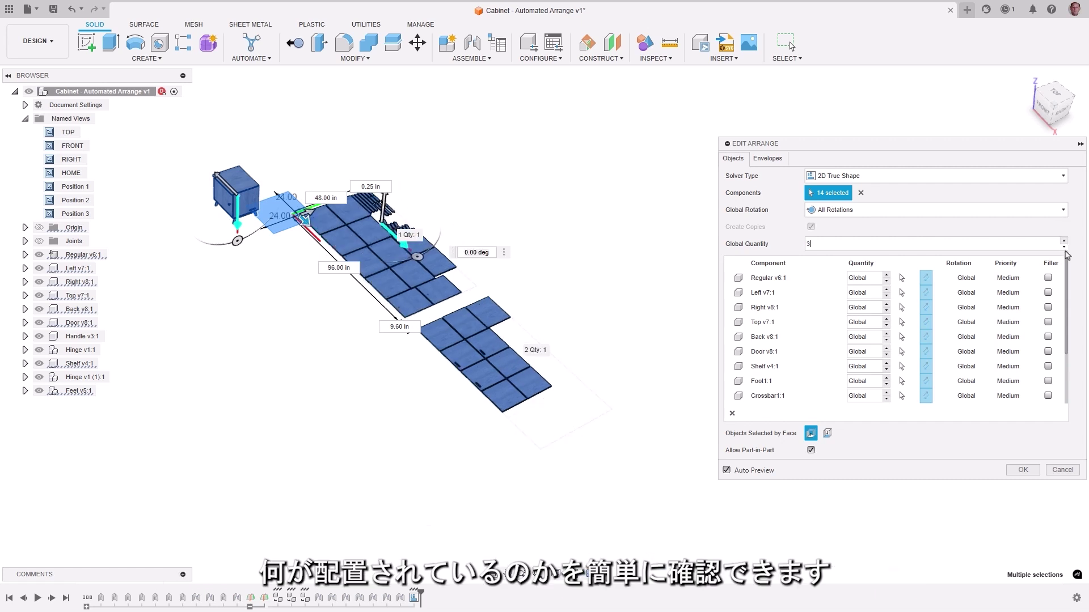
Give Foot1:1 and Crossbar1:1 their own quantity of 3 instead of Global
click(858, 383)
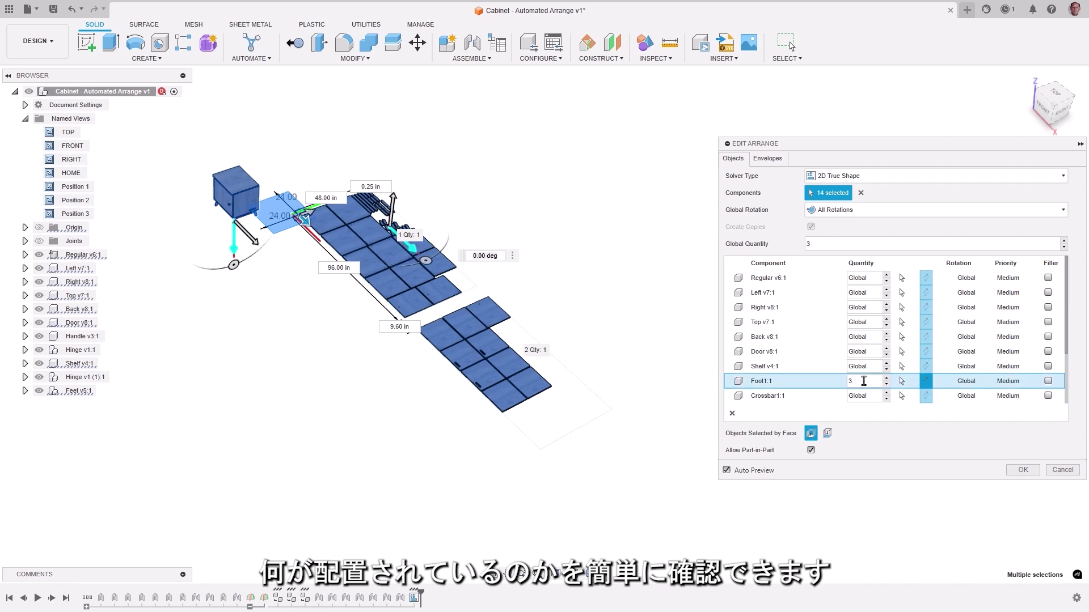
text(0)
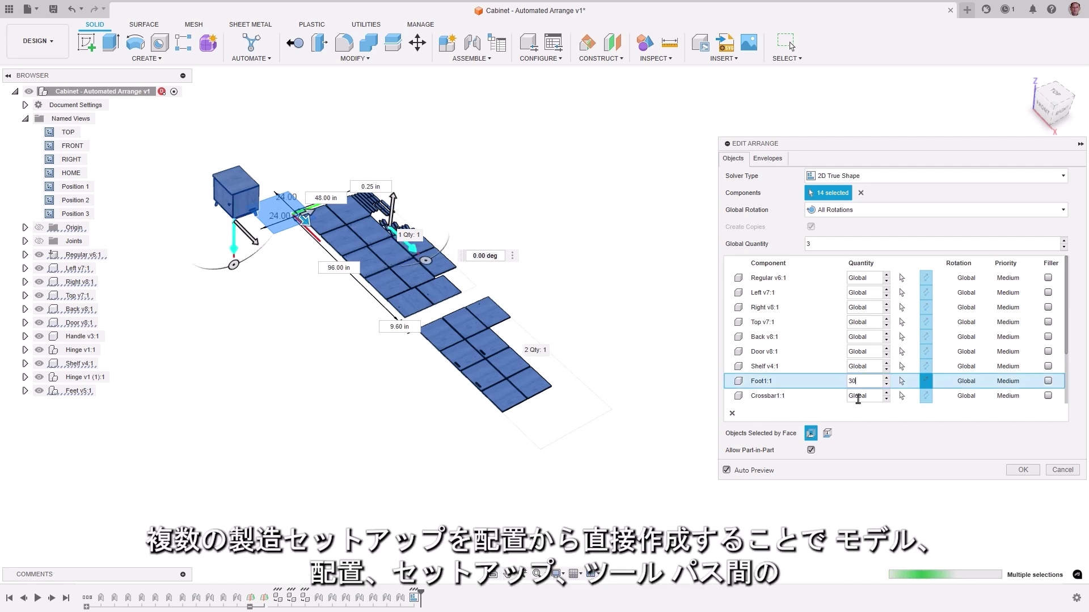
click(858, 397)
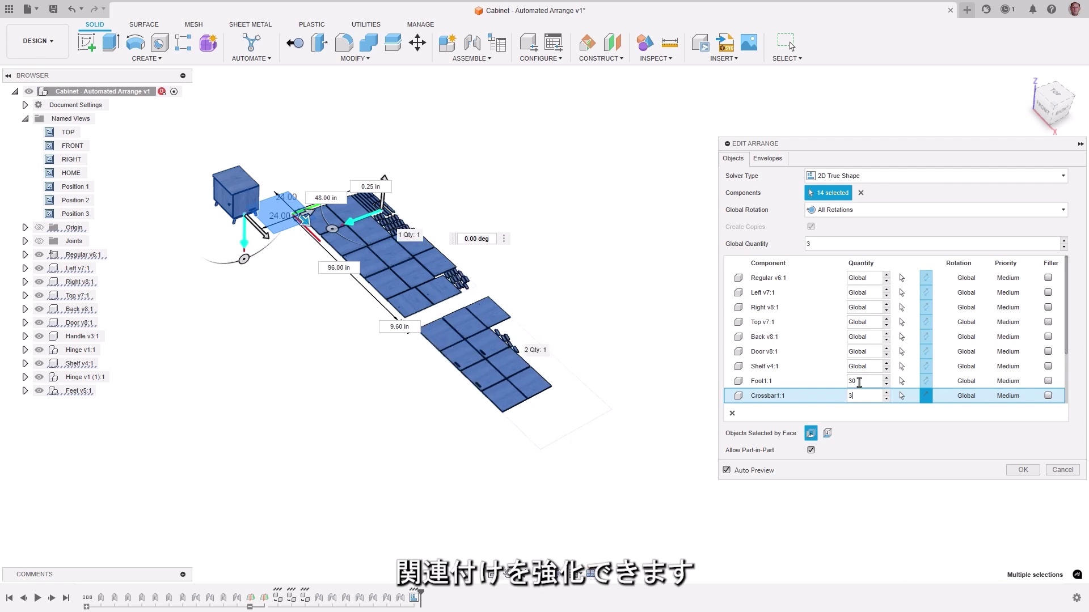
click(859, 381)
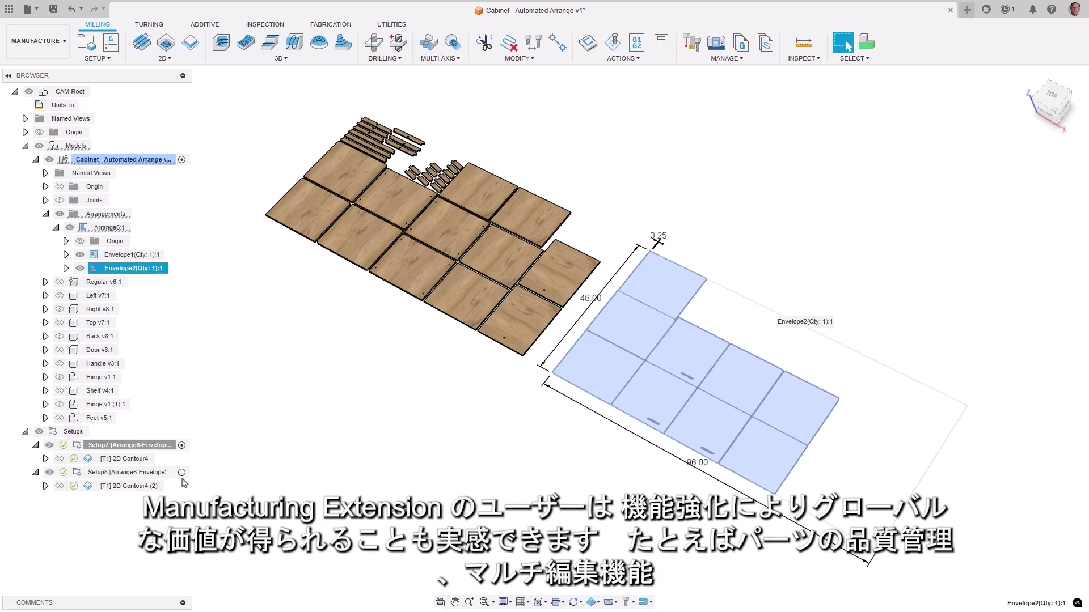
Activate Setup8, then Setup7, and open the Brackets+v1 (1) v1 additive setup
click(183, 474)
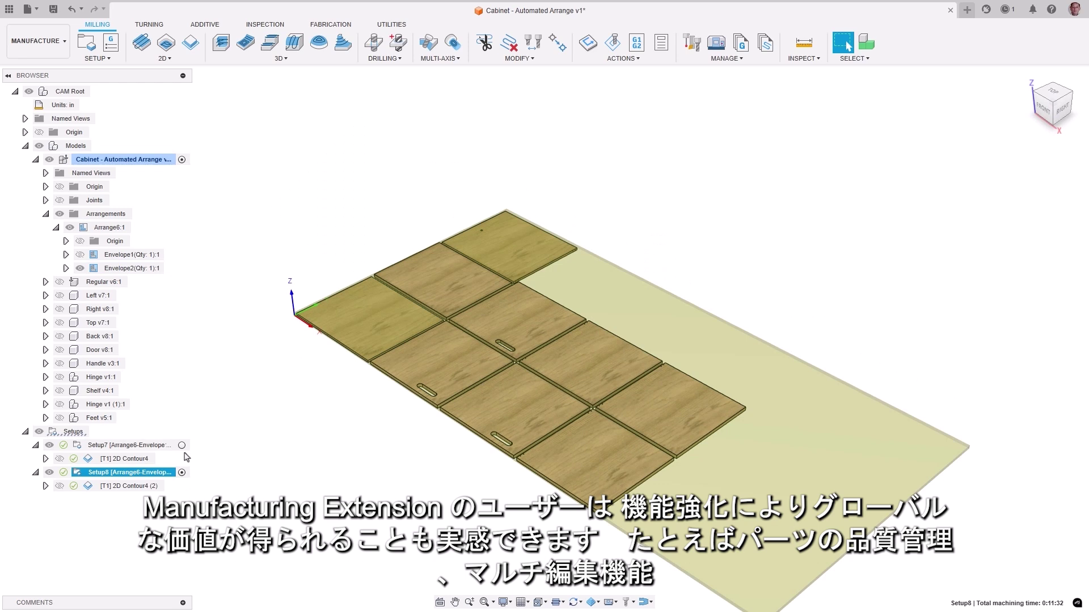
click(182, 445)
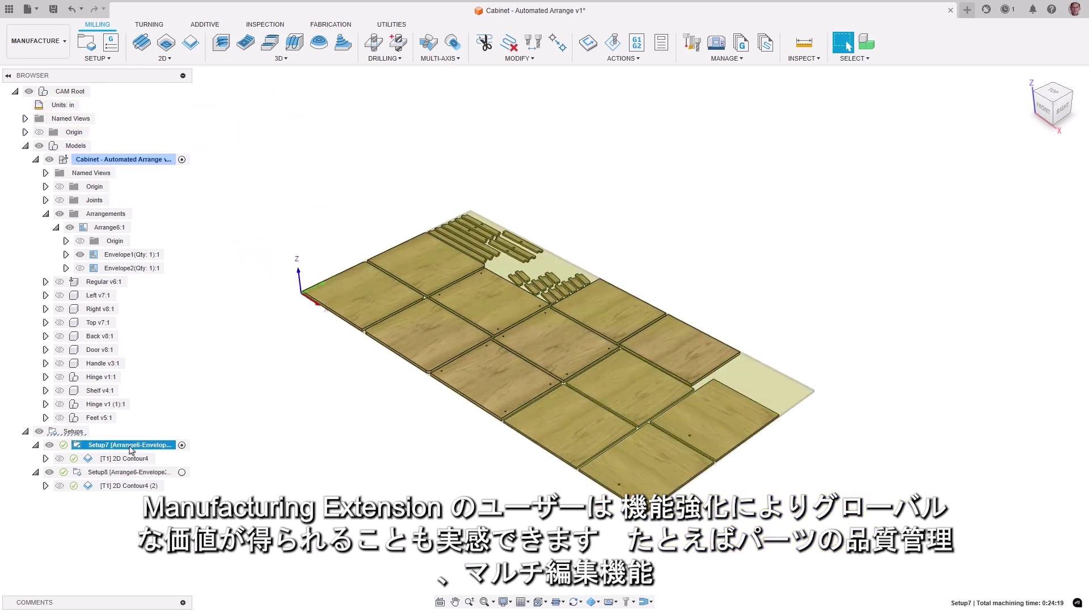
right_click(181, 445)
click(148, 175)
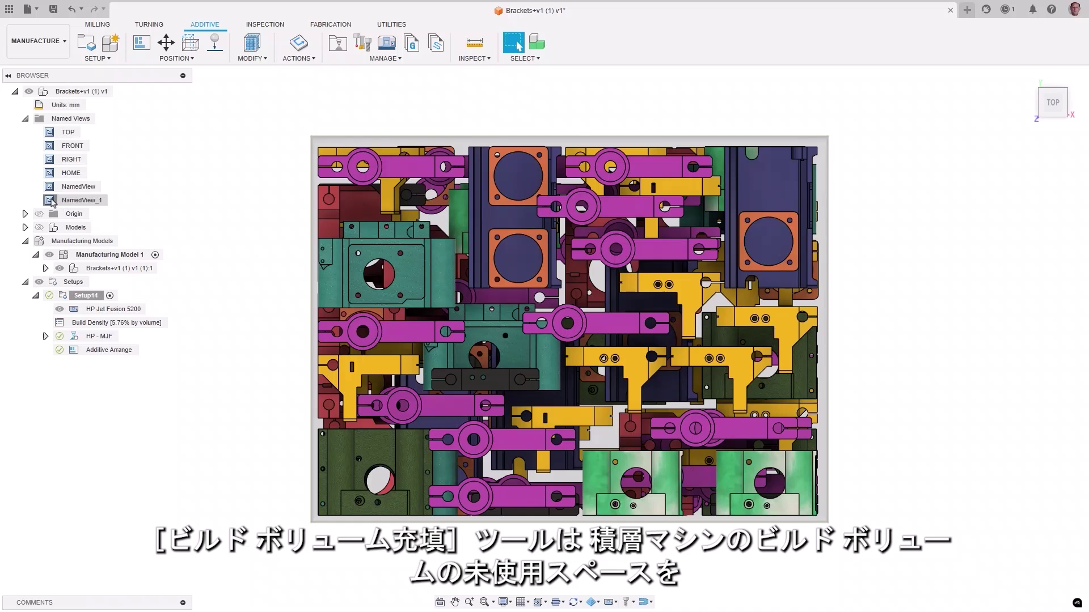
From NamedView_1, fill the build volume with purple bracket copies using 3D (True Shape) and 90° X/Y rotations
double_click(51, 201)
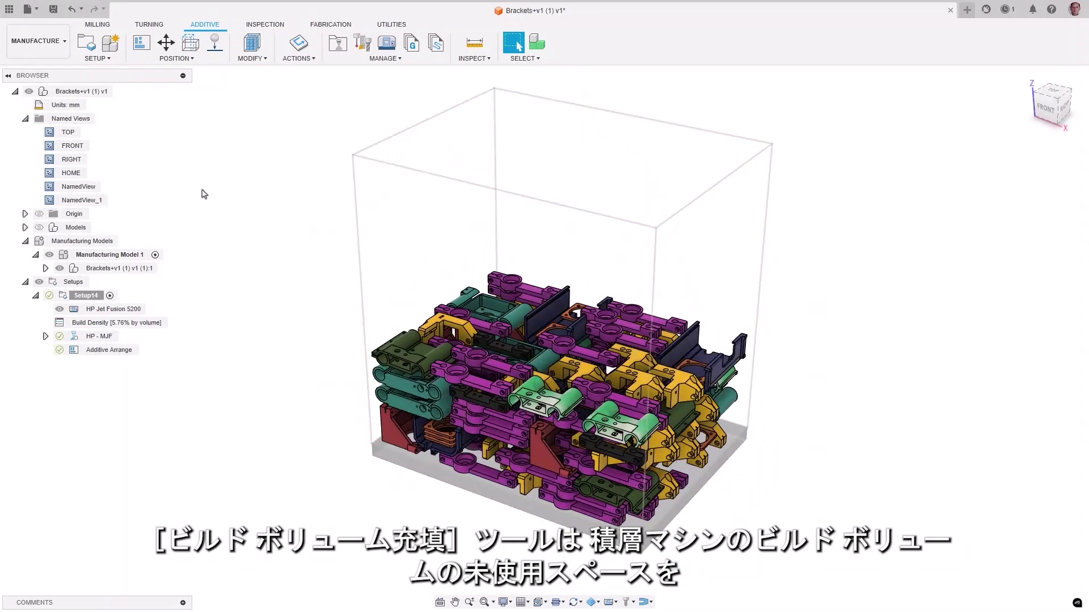
click(254, 45)
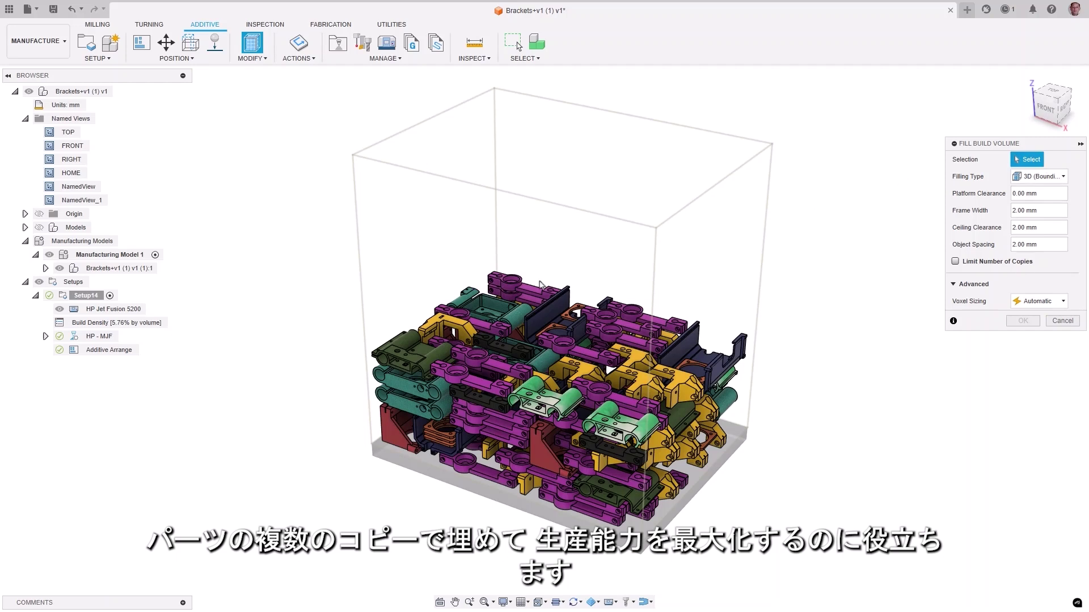
click(607, 331)
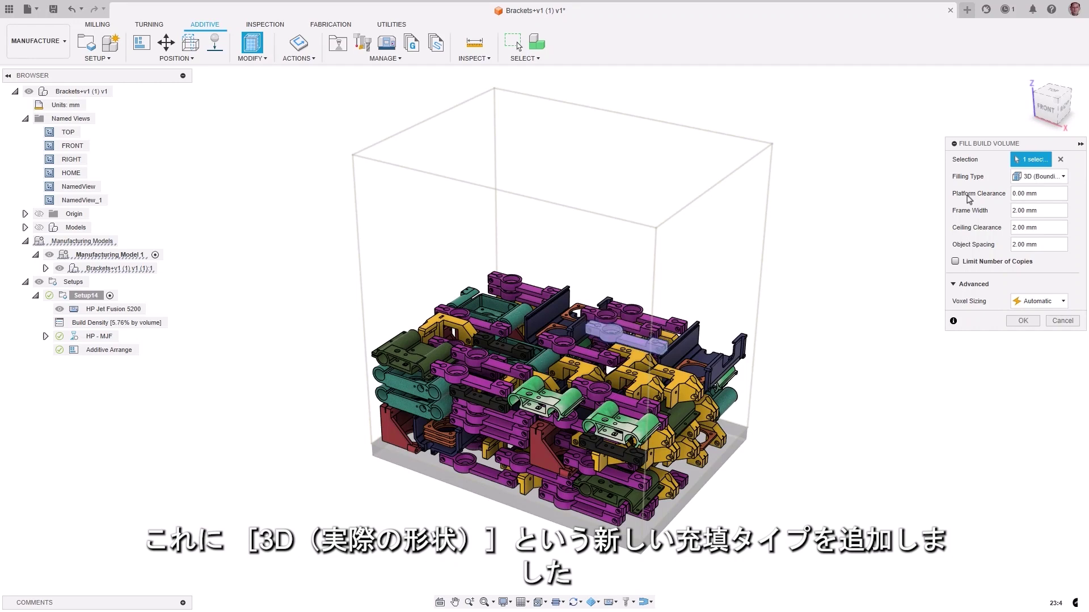
click(1036, 177)
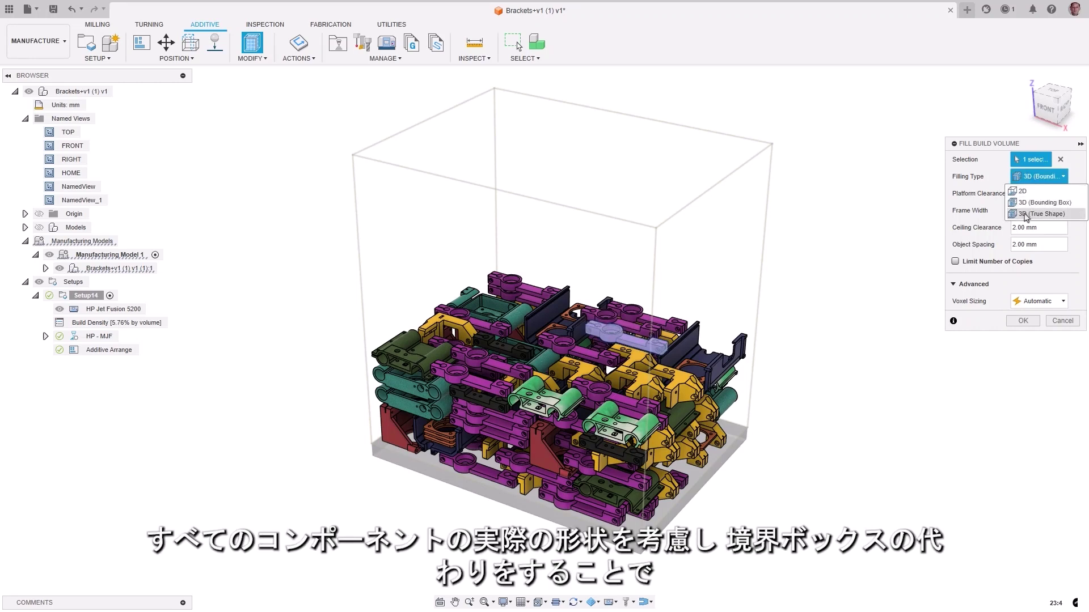
click(1024, 214)
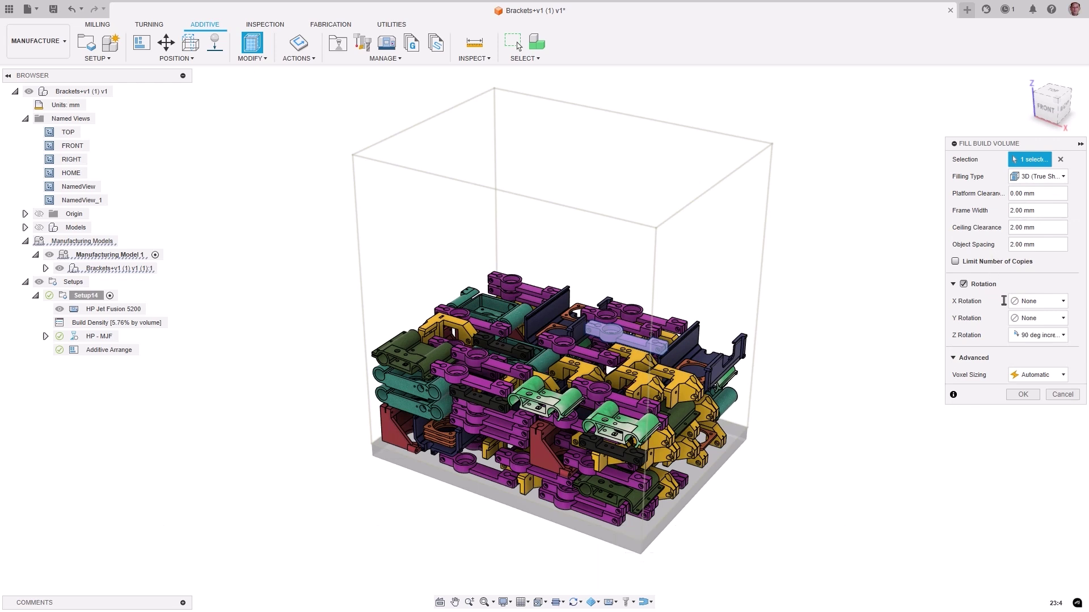
click(1029, 301)
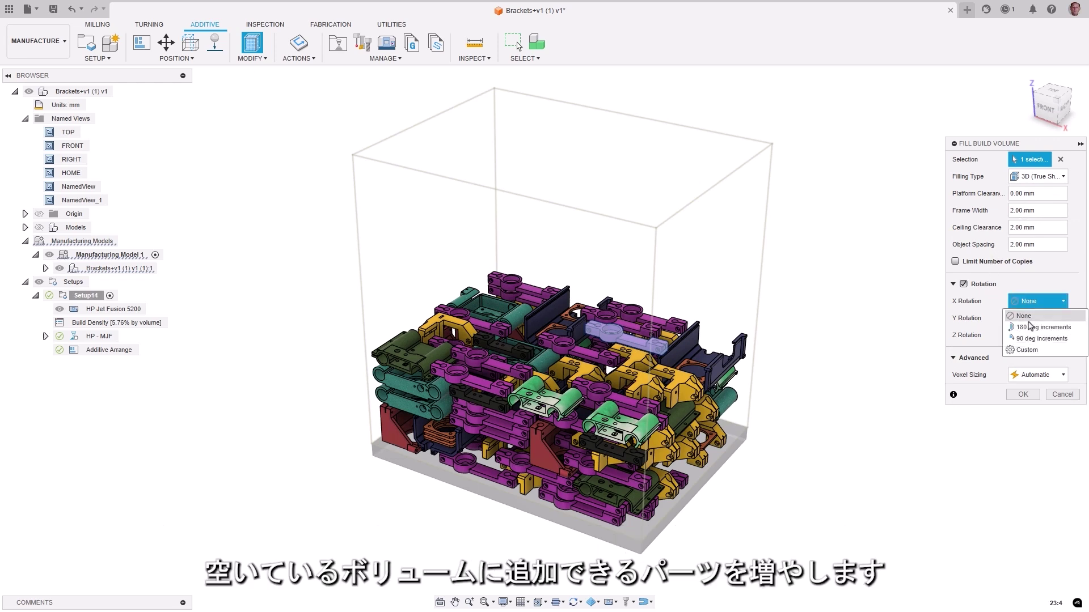
click(1028, 338)
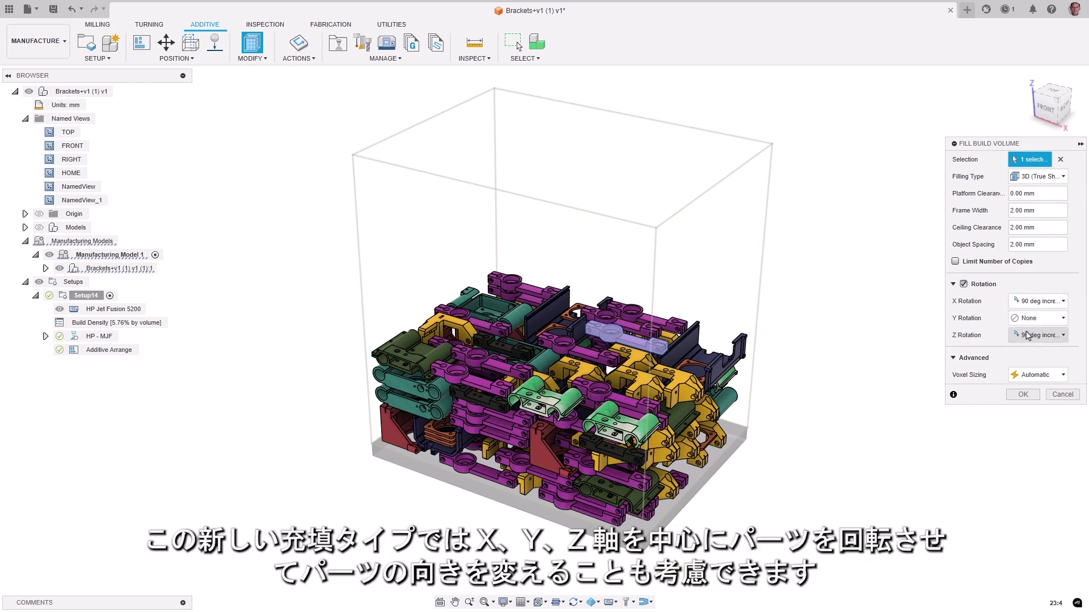
click(1029, 318)
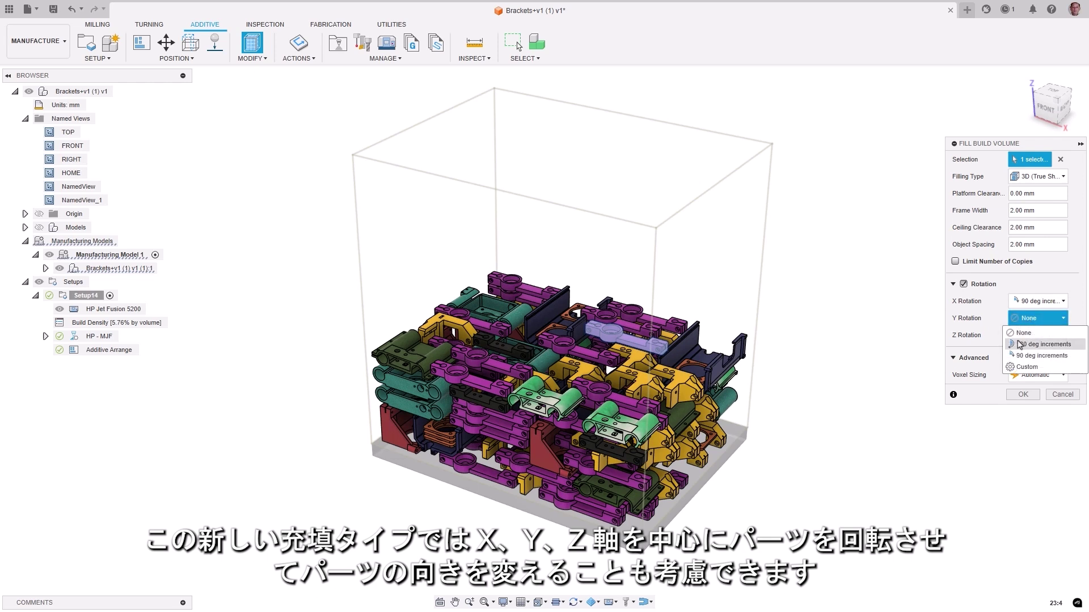
click(1024, 356)
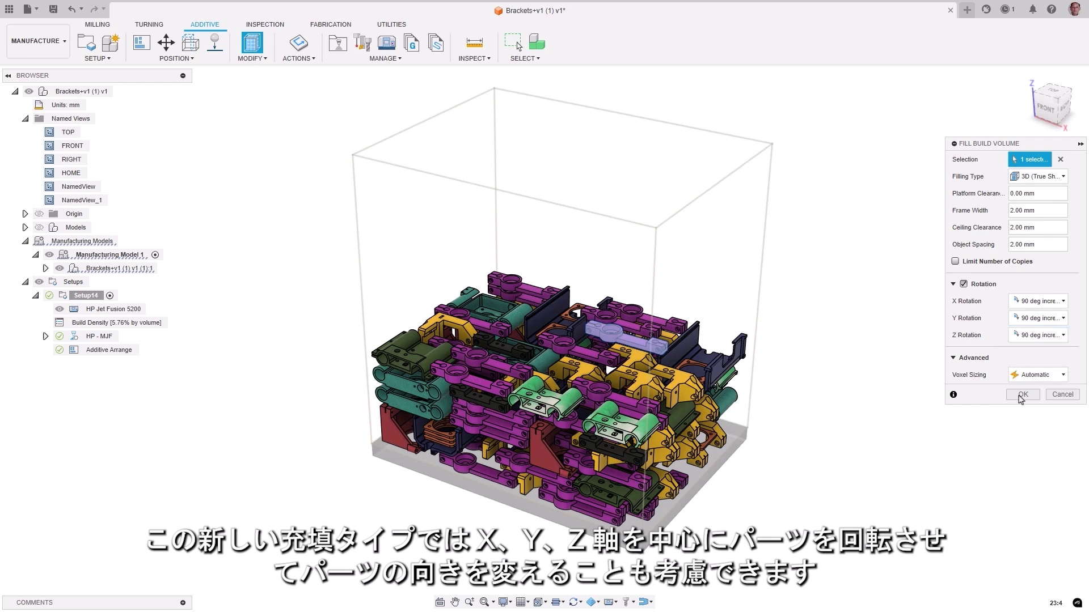
click(1022, 395)
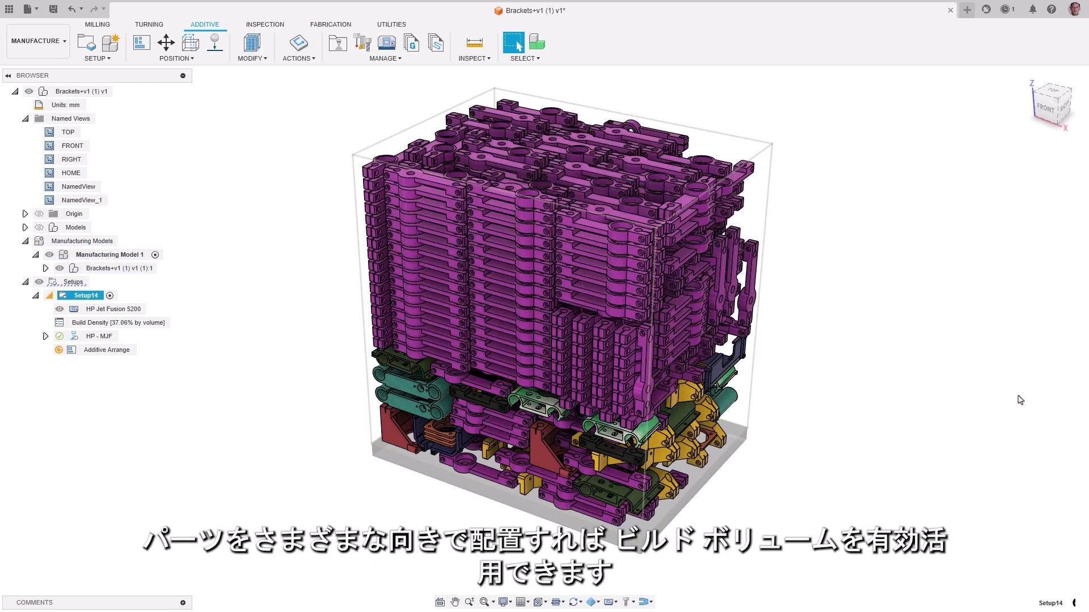